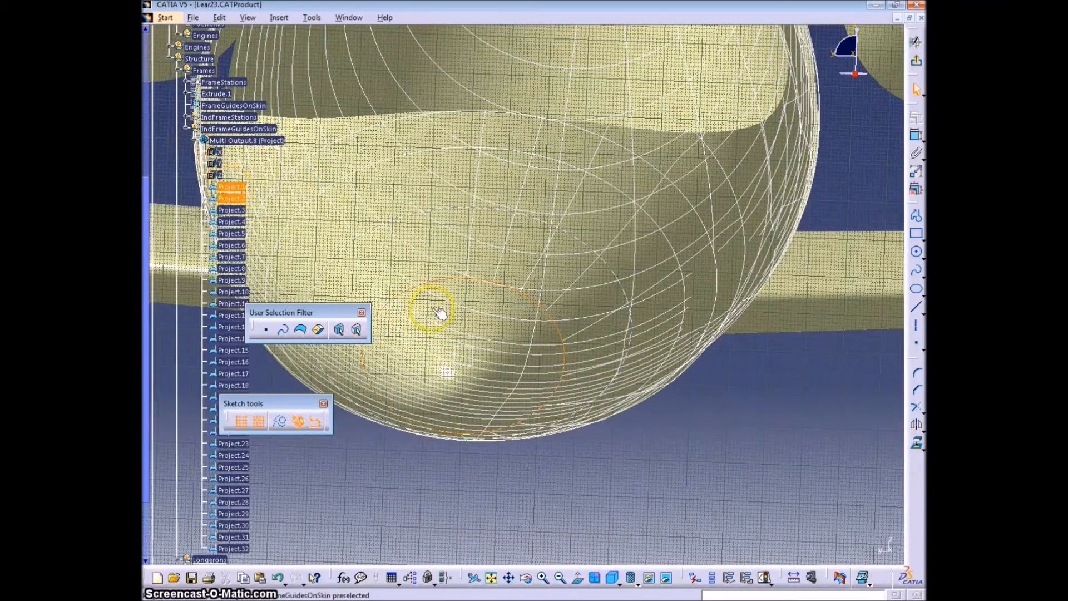
- Project the first two frame guide curves into the sketch as construction geometry
{"action": "left_click", "coordinate": [915, 445]}
{"action": "left_click", "coordinate": [279, 422]}
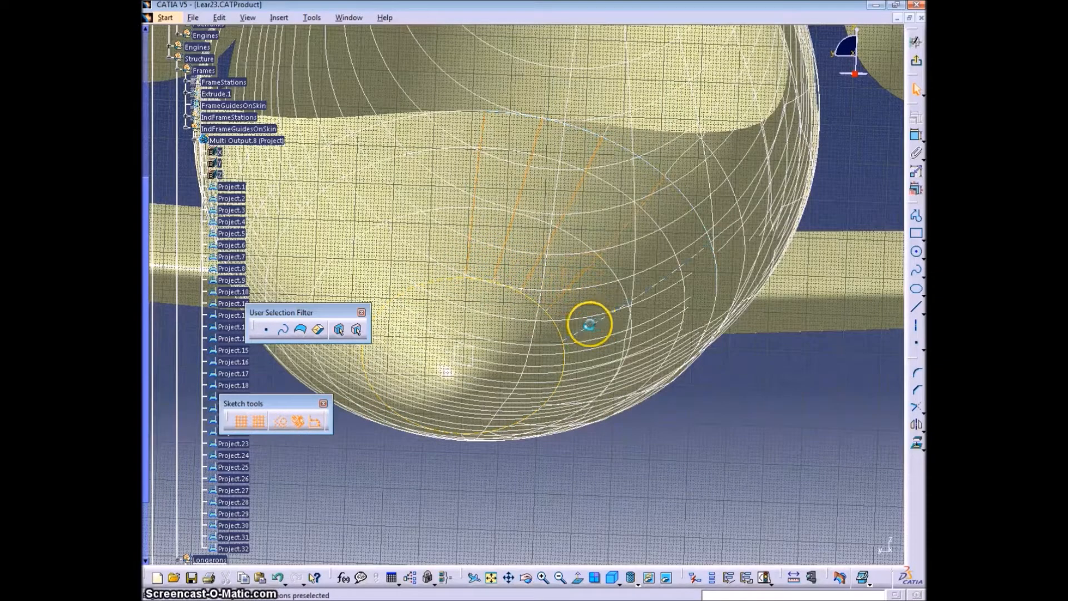
- Select the longeron curves around the projected frame guide and intersect them with the sketch plane to create their points
{"action": "mouse_move", "coordinate": [539, 431]}
{"action": "middle_mouse_down"}
{"action": "mouse_move", "coordinate": [489, 447]}
{"action": "mouse_move", "coordinate": [490, 350]}
{"action": "mouse_move", "coordinate": [364, 245]}
{"action": "middle_mouse_up"}
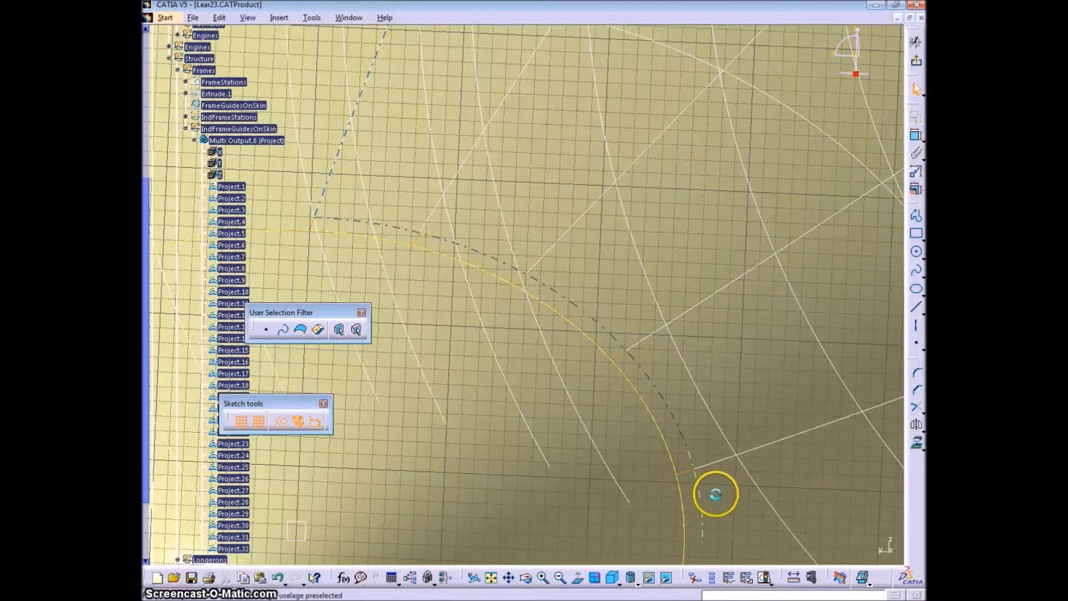
{"action": "middle_click_drag", "start_coordinate": [715, 493], "coordinate": [737, 343]}
{"action": "middle_click_drag", "start_coordinate": [665, 534], "coordinate": [667, 402]}
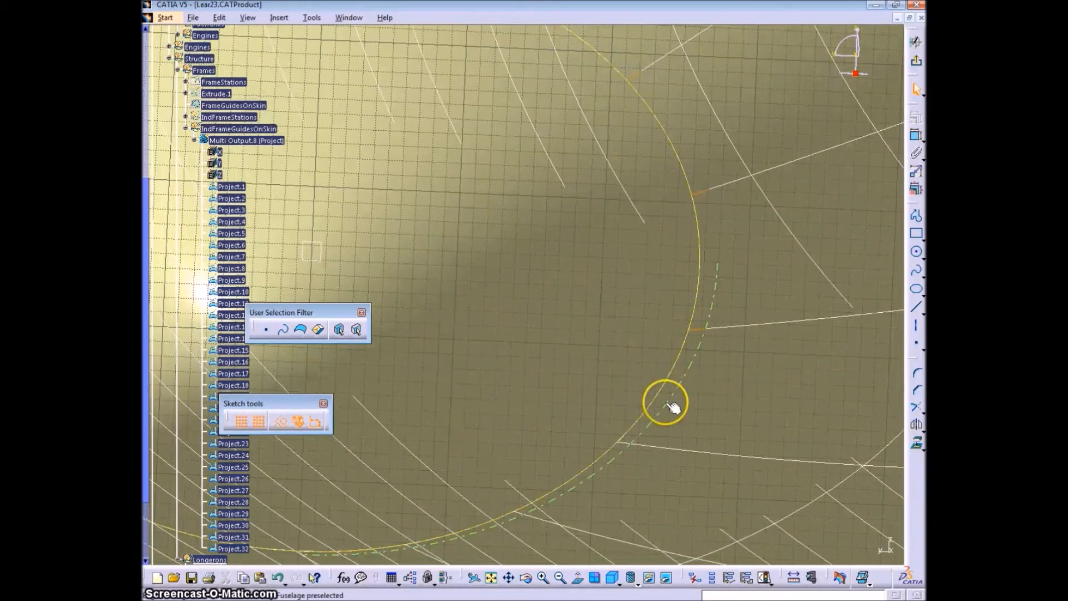
{"action": "mouse_move", "coordinate": [585, 501]}
{"action": "middle_mouse_down"}
{"action": "mouse_move", "coordinate": [651, 408]}
{"action": "mouse_move", "coordinate": [551, 491]}
{"action": "mouse_move", "coordinate": [569, 389]}
{"action": "mouse_move", "coordinate": [558, 307]}
{"action": "mouse_move", "coordinate": [560, 351]}
{"action": "mouse_move", "coordinate": [587, 388]}
{"action": "middle_mouse_up"}
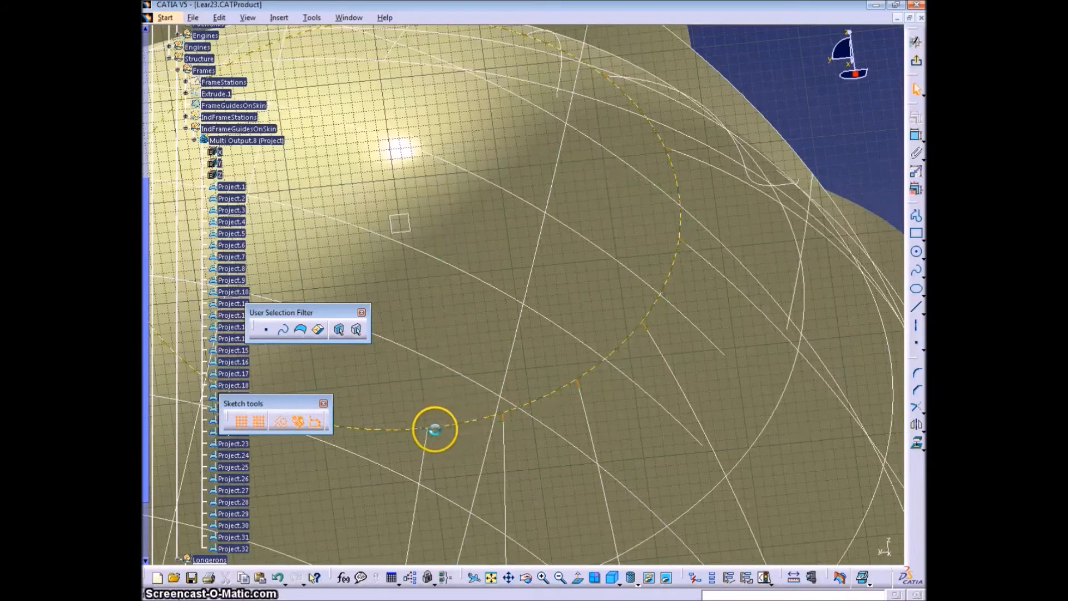
{"action": "middle_click_drag", "start_coordinate": [459, 343], "coordinate": [654, 457]}
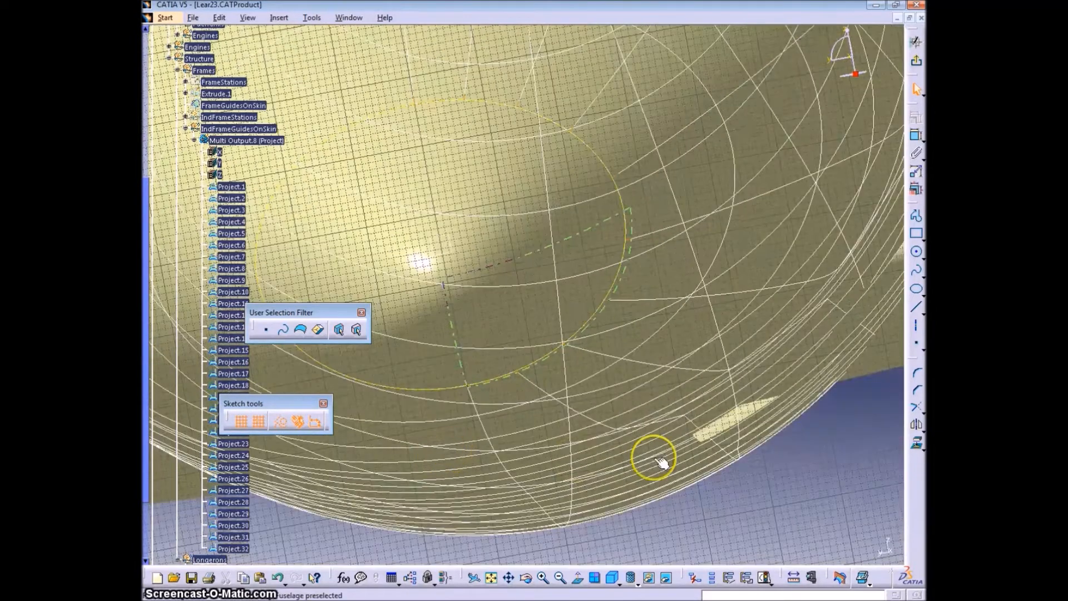
{"action": "left_click", "coordinate": [919, 449]}
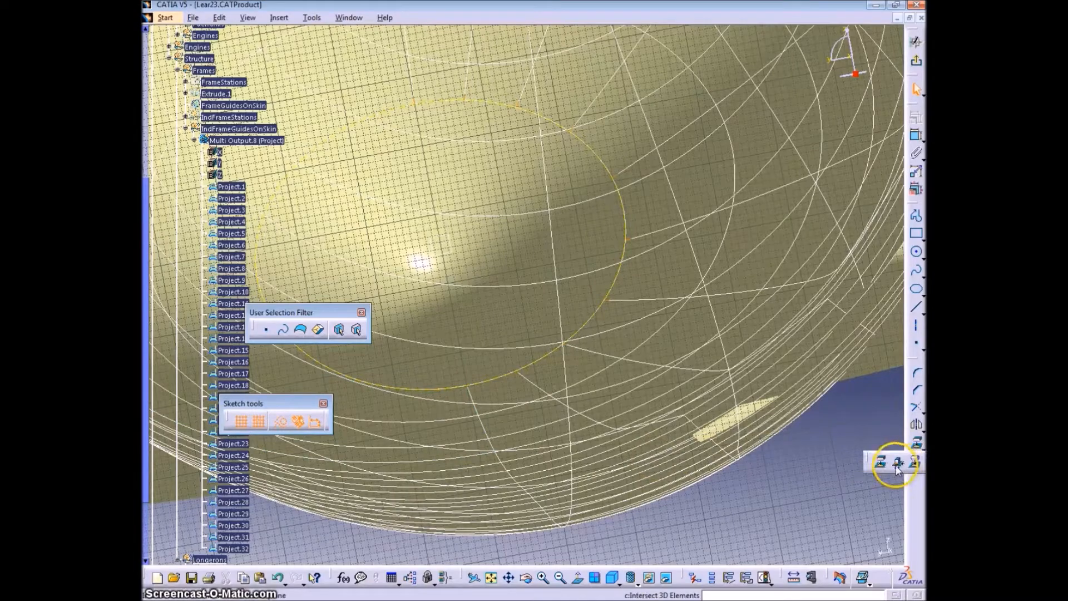
{"action": "left_click", "coordinate": [895, 470]}
{"action": "middle_click_drag", "start_coordinate": [692, 390], "coordinate": [589, 371]}
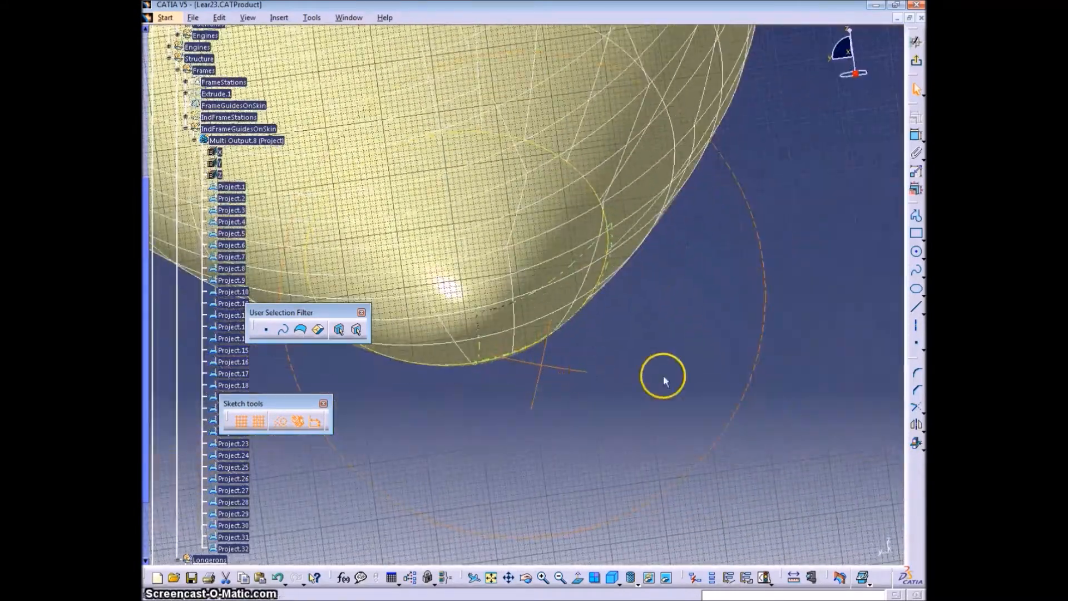
{"action": "middle_click_drag", "start_coordinate": [527, 348], "coordinate": [702, 447]}
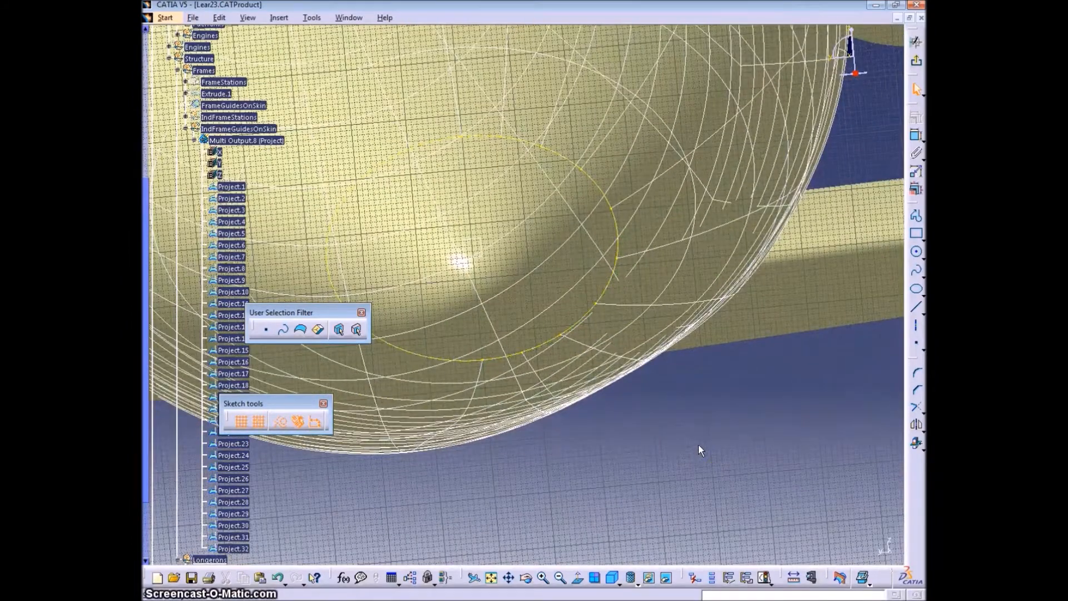
{"action": "middle_click_drag", "start_coordinate": [576, 260], "coordinate": [578, 263]}
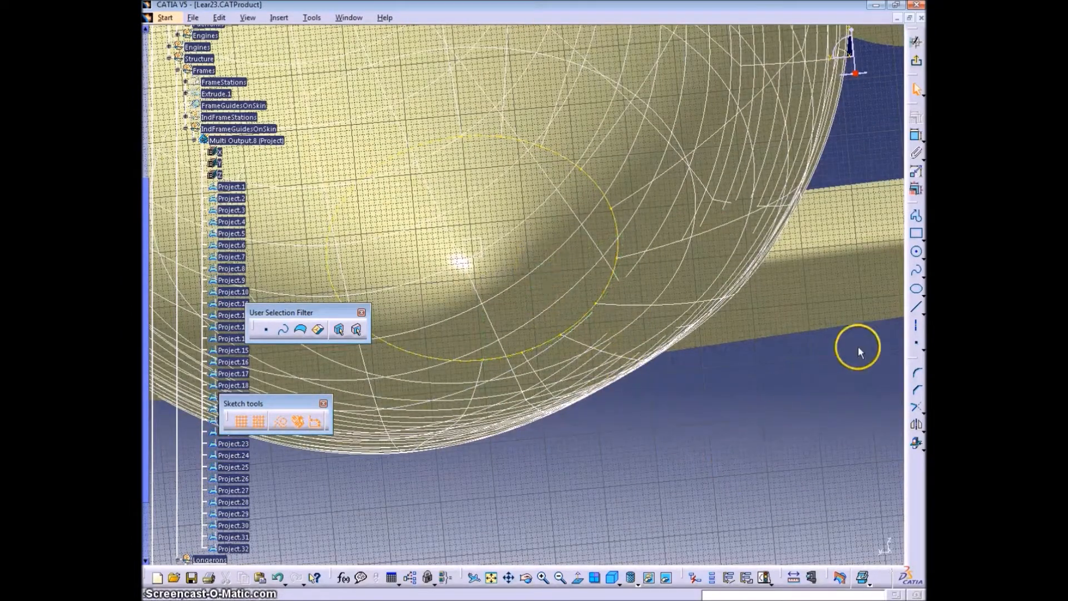
- Sketch a closed Z-shaped profile below the fuselage with a wide upper flange about 5.5 in long and a one-sided lower flange
{"action": "left_click", "coordinate": [915, 213]}
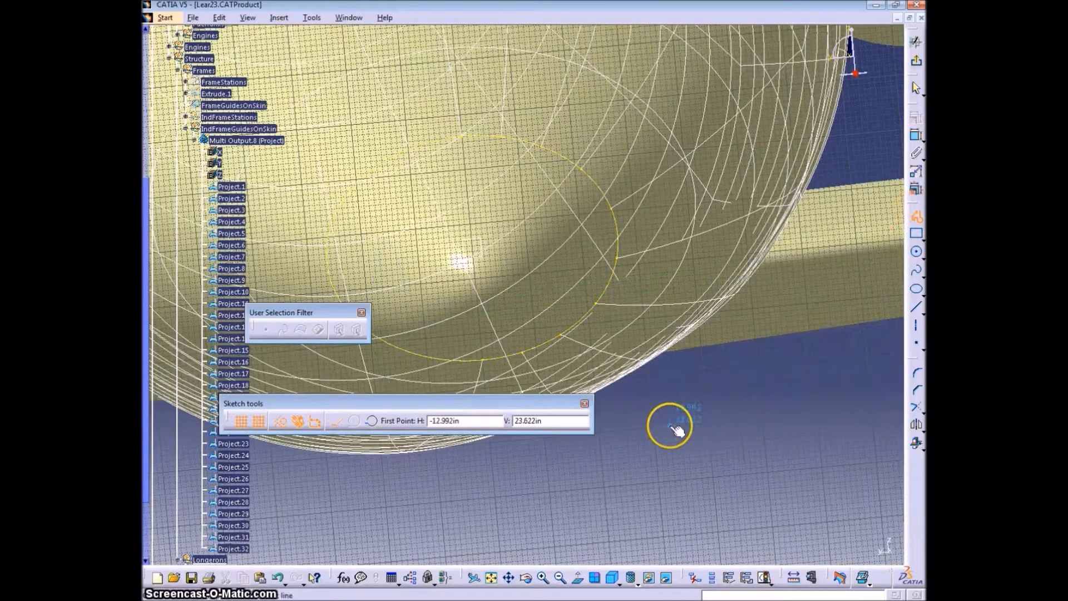
{"action": "left_click", "coordinate": [671, 426]}
{"action": "middle_click_drag", "start_coordinate": [725, 375], "coordinate": [734, 413]}
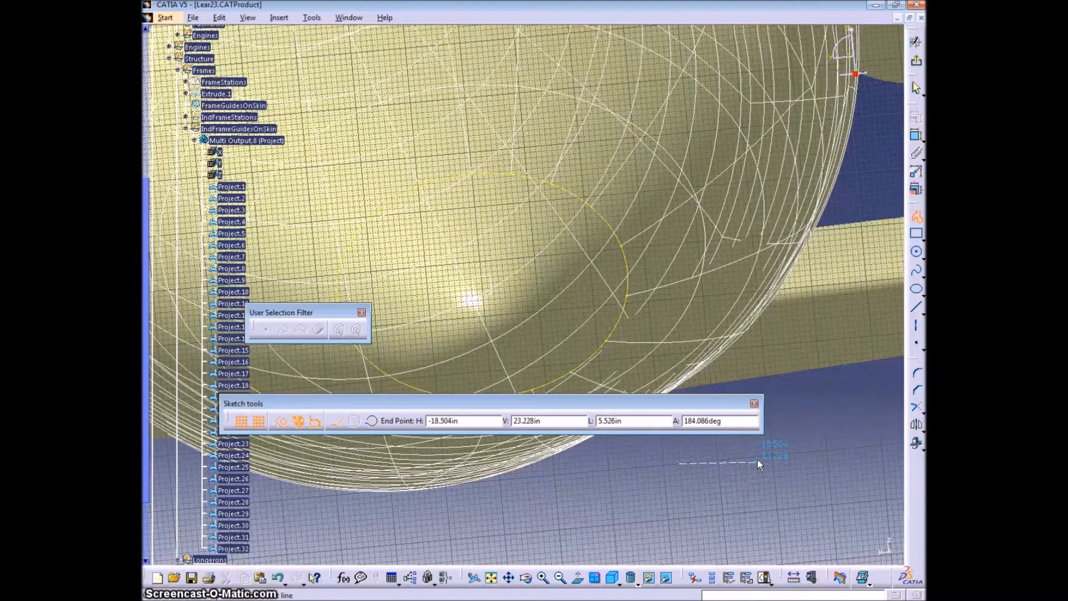
{"action": "left_click", "coordinate": [757, 463]}
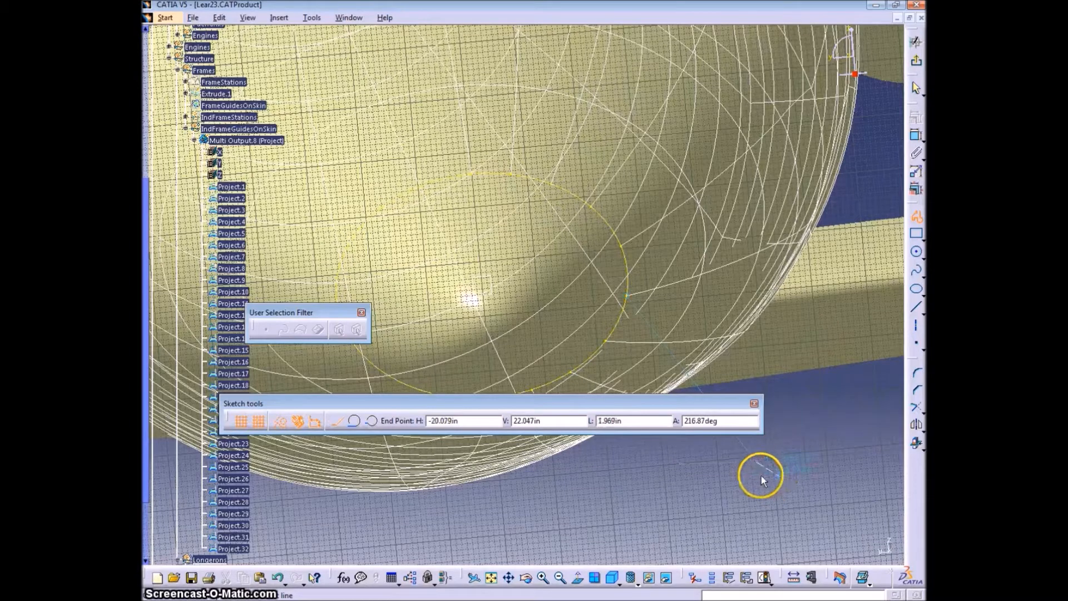
{"action": "left_click", "coordinate": [755, 491]}
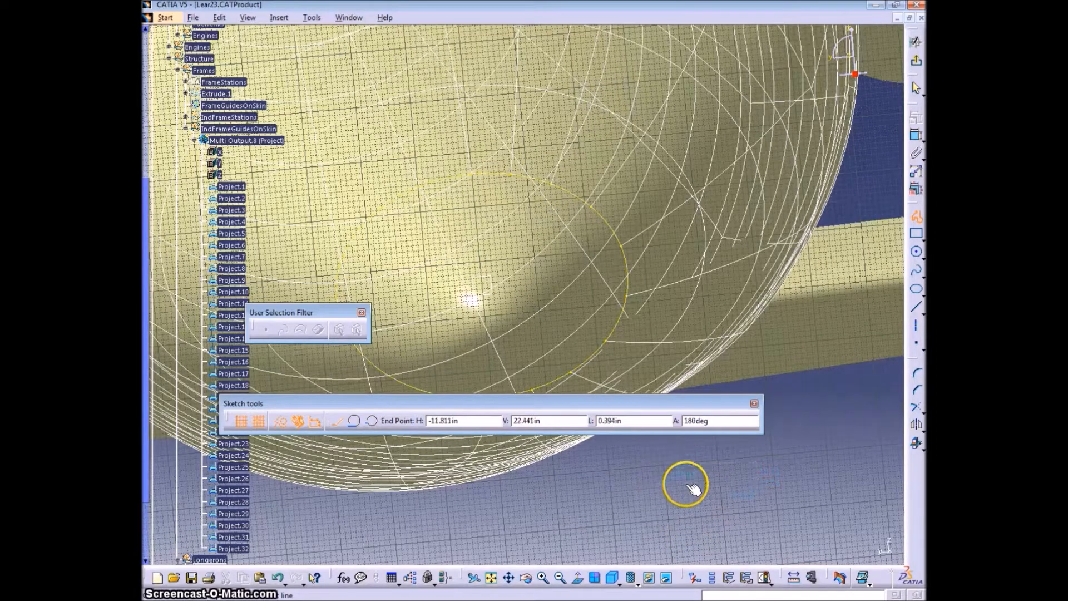
{"action": "left_click", "coordinate": [682, 470]}
{"action": "left_click", "coordinate": [279, 421]}
{"action": "left_click", "coordinate": [751, 485]}
{"action": "left_click", "coordinate": [681, 462]}
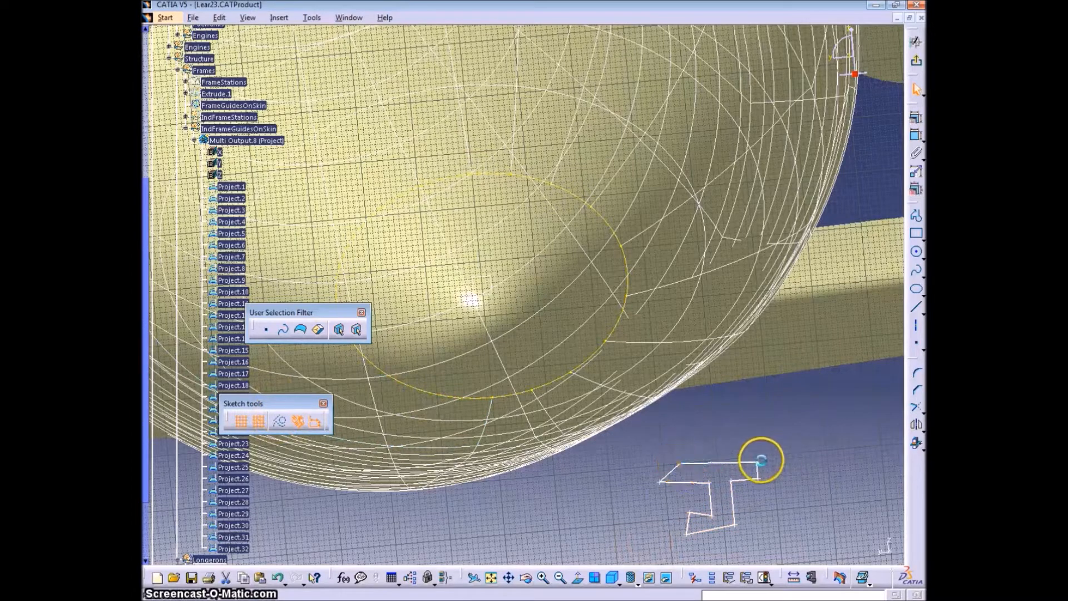
{"action": "key", "text": "ctrl+z"}
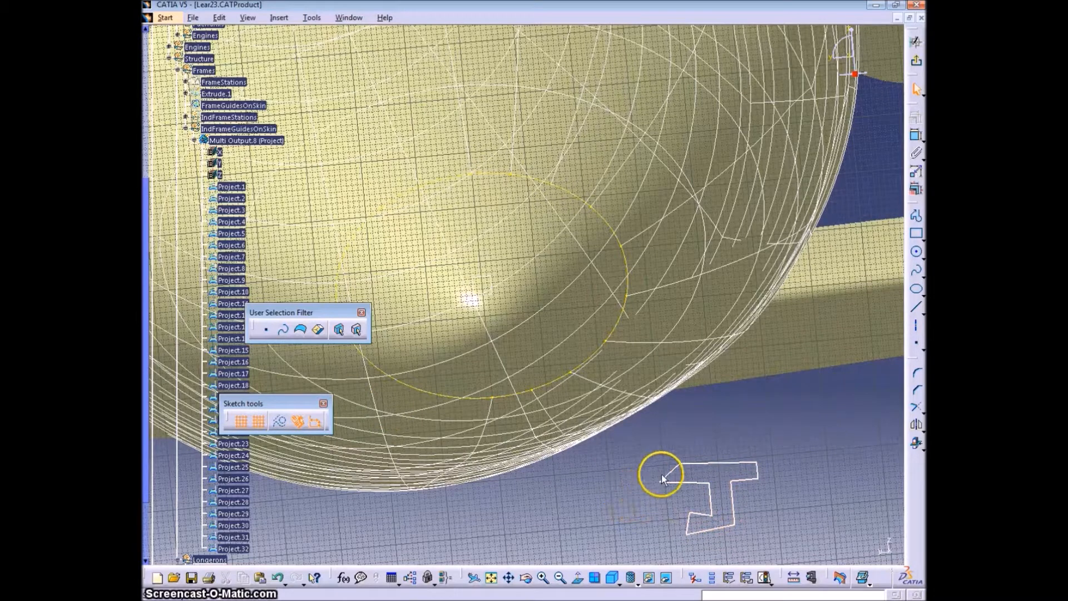
- Dimension the profile's web thickness and set it to 0.032 in
{"action": "left_click_drag", "start_coordinate": [705, 499], "coordinate": [734, 499]}
{"action": "left_click", "coordinate": [732, 499], "text": "ctrl"}
{"action": "left_click", "coordinate": [915, 138]}
{"action": "left_click", "coordinate": [748, 508]}
{"action": "double_click", "coordinate": [760, 505]}
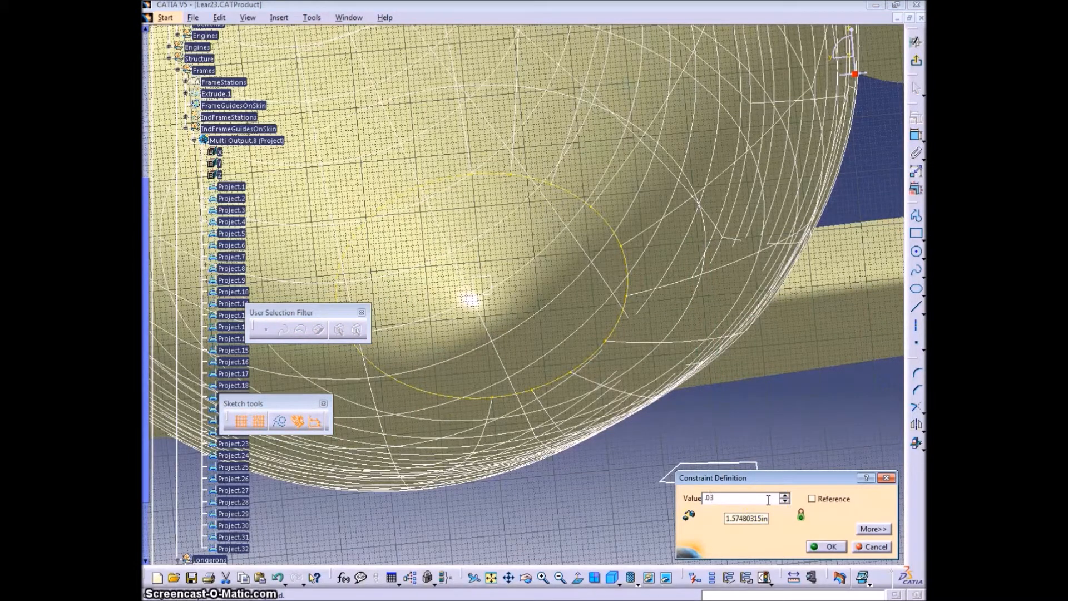
{"action": "type", "text": ".032"}
{"action": "key", "text": "Return"}
- Dimension the thickness of the one-sided flange between its two long edges
{"action": "left_click", "coordinate": [692, 511]}
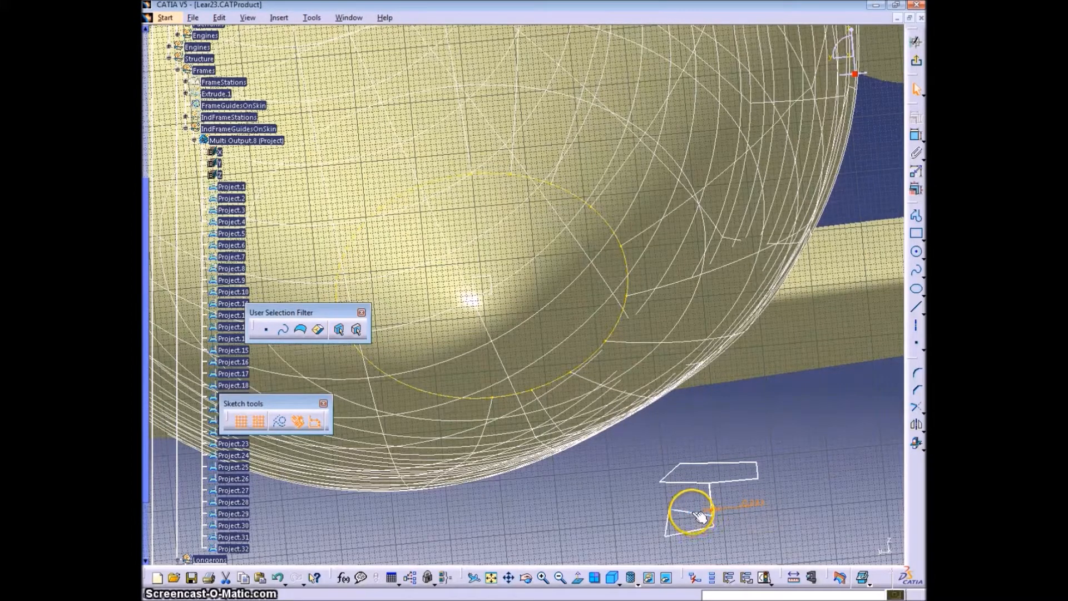
{"action": "left_click", "coordinate": [915, 135]}
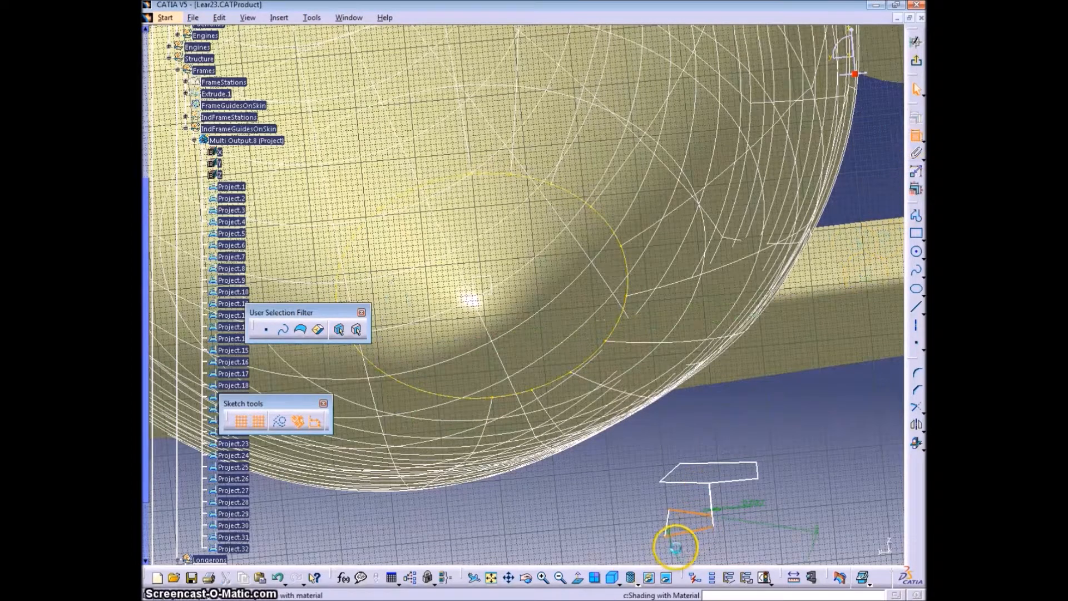
{"action": "right_click", "coordinate": [692, 538]}
{"action": "left_click", "coordinate": [723, 445]}
{"action": "left_click", "coordinate": [689, 542]}
{"action": "double_click", "coordinate": [699, 535]}
{"action": "key", "text": "Return"}
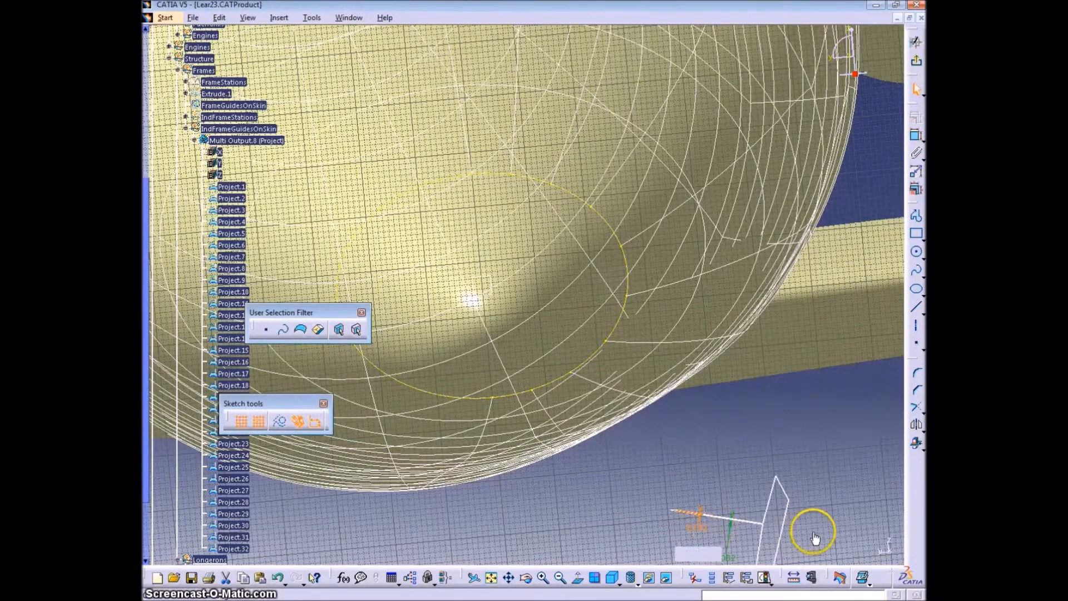
- Dimension the thickness of the wide flange on one side of the web and set it to 0.032 in
{"action": "middle_click_drag", "start_coordinate": [823, 525], "coordinate": [848, 491], "text": "ctrl"}
{"action": "middle_click_drag", "start_coordinate": [832, 545], "coordinate": [739, 388]}
{"action": "left_click", "coordinate": [731, 384]}
{"action": "left_click", "coordinate": [752, 399], "text": "ctrl"}
{"action": "left_click", "coordinate": [916, 135]}
{"action": "right_click", "coordinate": [726, 354]}
{"action": "left_click", "coordinate": [753, 389]}
{"action": "left_click", "coordinate": [702, 370]}
{"action": "double_click", "coordinate": [701, 369]}
{"action": "type", "text": ".032"}
{"action": "key", "text": "Return"}
- Dimension the thickness of the wide flange on the other side of the web
{"action": "left_click", "coordinate": [701, 425]}
{"action": "left_click", "coordinate": [715, 441], "text": "ctrl"}
{"action": "right_click", "coordinate": [702, 483]}
{"action": "left_click", "coordinate": [735, 388]}
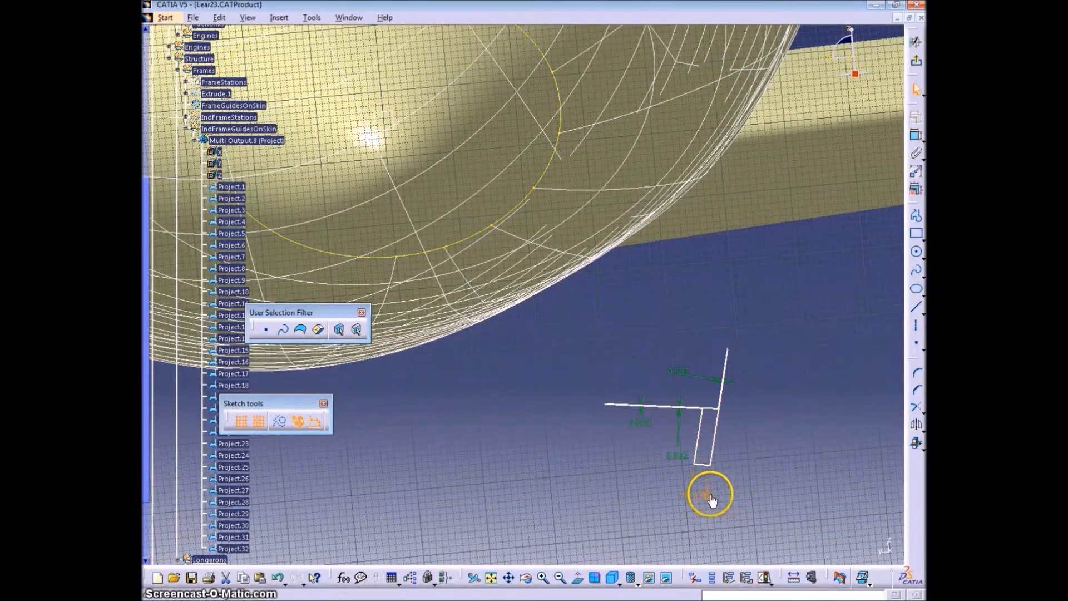
{"action": "double_click", "coordinate": [710, 497]}
{"action": "key", "text": "Return"}
- Dimension the profile from the short end edge of its thin leg and set the value to 1 in
{"action": "mouse_move", "coordinate": [721, 397]}
{"action": "middle_mouse_down", "text": "ctrl"}
{"action": "mouse_move", "coordinate": [770, 425]}
{"action": "mouse_move", "coordinate": [671, 346]}
{"action": "mouse_move", "coordinate": [678, 332]}
{"action": "middle_mouse_up", "text": "ctrl"}
{"action": "mouse_move", "coordinate": [606, 479]}
{"action": "middle_mouse_down", "text": "ctrl"}
{"action": "mouse_move", "coordinate": [636, 444]}
{"action": "mouse_move", "coordinate": [628, 359]}
{"action": "middle_mouse_up", "text": "ctrl"}
{"action": "left_click", "coordinate": [632, 421]}
{"action": "middle_click_drag", "start_coordinate": [646, 438], "coordinate": [654, 463], "text": "ctrl"}
{"action": "middle_click_drag", "start_coordinate": [843, 394], "coordinate": [685, 359]}
{"action": "mouse_move", "coordinate": [685, 358]}
{"action": "middle_mouse_down", "text": "ctrl"}
{"action": "mouse_move", "coordinate": [760, 353]}
{"action": "mouse_move", "coordinate": [767, 339]}
{"action": "middle_mouse_up", "text": "ctrl"}
{"action": "middle_click_drag", "start_coordinate": [823, 439], "coordinate": [823, 453], "text": "ctrl"}
{"action": "middle_click_drag", "start_coordinate": [823, 454], "coordinate": [896, 420]}
{"action": "middle_click_drag", "start_coordinate": [427, 309], "coordinate": [490, 341]}
{"action": "middle_click_drag", "start_coordinate": [490, 341], "coordinate": [495, 328], "text": "ctrl"}
{"action": "left_click", "coordinate": [471, 346], "text": "ctrl"}
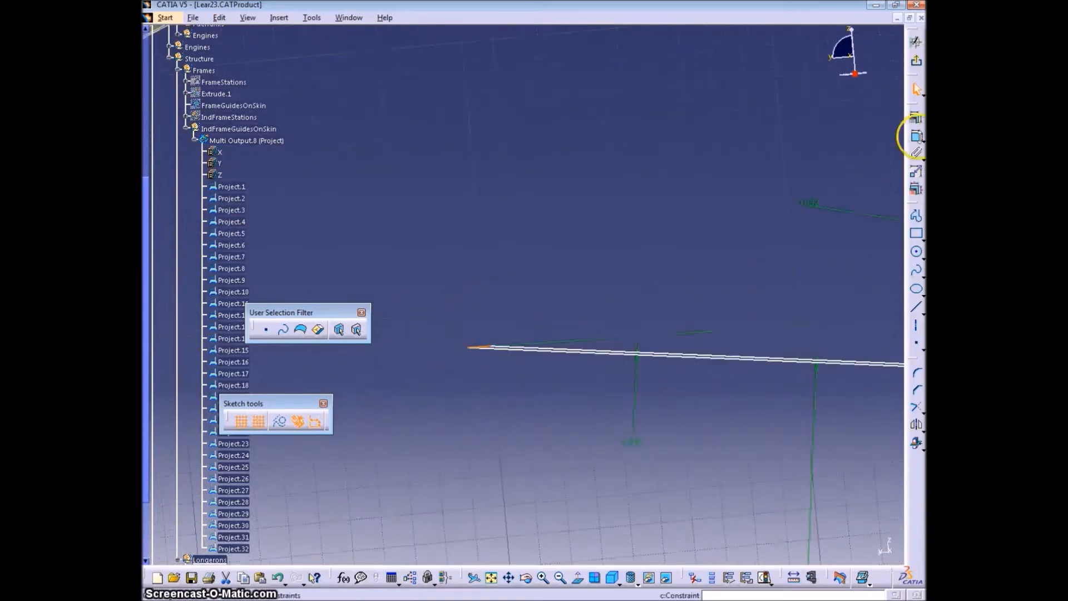
{"action": "left_click", "coordinate": [916, 135]}
{"action": "middle_click_drag", "start_coordinate": [729, 278], "coordinate": [723, 321], "text": "ctrl"}
{"action": "middle_click_drag", "start_coordinate": [689, 484], "coordinate": [717, 289]}
{"action": "left_click", "coordinate": [715, 288]}
{"action": "double_click", "coordinate": [724, 283]}
{"action": "type", "text": "1"}
{"action": "key", "text": "Return"}
- Try to dimension the profile between two of its edges at 0.5 in and undo the change
{"action": "middle_click_drag", "start_coordinate": [667, 455], "coordinate": [690, 298]}
{"action": "mouse_move", "coordinate": [696, 301]}
{"action": "left_mouse_down"}
{"action": "mouse_move", "coordinate": [643, 280]}
{"action": "mouse_move", "coordinate": [639, 300]}
{"action": "left_mouse_up"}
{"action": "mouse_move", "coordinate": [605, 435]}
{"action": "left_mouse_down"}
{"action": "mouse_move", "coordinate": [598, 290]}
{"action": "mouse_move", "coordinate": [574, 330]}
{"action": "left_mouse_up"}
{"action": "middle_click_drag", "start_coordinate": [633, 431], "coordinate": [632, 362], "text": "ctrl"}
{"action": "middle_click_drag", "start_coordinate": [656, 161], "coordinate": [657, 210], "text": "ctrl"}
{"action": "left_click", "coordinate": [586, 323]}
{"action": "middle_click_drag", "start_coordinate": [685, 265], "coordinate": [690, 194], "text": "ctrl"}
{"action": "left_click", "coordinate": [763, 295], "text": "ctrl"}
{"action": "left_click", "coordinate": [916, 135]}
{"action": "middle_click_drag", "start_coordinate": [740, 111], "coordinate": [729, 153], "text": "ctrl"}
{"action": "left_click", "coordinate": [728, 151]}
{"action": "double_click", "coordinate": [729, 150]}
{"action": "type", "text": "0.5"}
{"action": "key", "text": "Return"}
{"action": "key", "text": "ctrl+z"}
- Dimension the distance between two of the profile's remaining edges
{"action": "left_click", "coordinate": [762, 294]}
{"action": "middle_click_drag", "start_coordinate": [762, 293], "coordinate": [696, 146], "text": "ctrl"}
{"action": "left_click_drag", "start_coordinate": [808, 137], "coordinate": [612, 136]}
{"action": "left_click", "coordinate": [612, 136]}
{"action": "left_click", "coordinate": [916, 135]}
{"action": "mouse_move", "coordinate": [660, 139]}
{"action": "middle_mouse_down", "text": "ctrl"}
{"action": "mouse_move", "coordinate": [612, 184]}
{"action": "mouse_move", "coordinate": [729, 75]}
{"action": "mouse_move", "coordinate": [695, 178]}
{"action": "middle_mouse_up", "text": "ctrl"}
{"action": "left_click", "coordinate": [612, 183]}
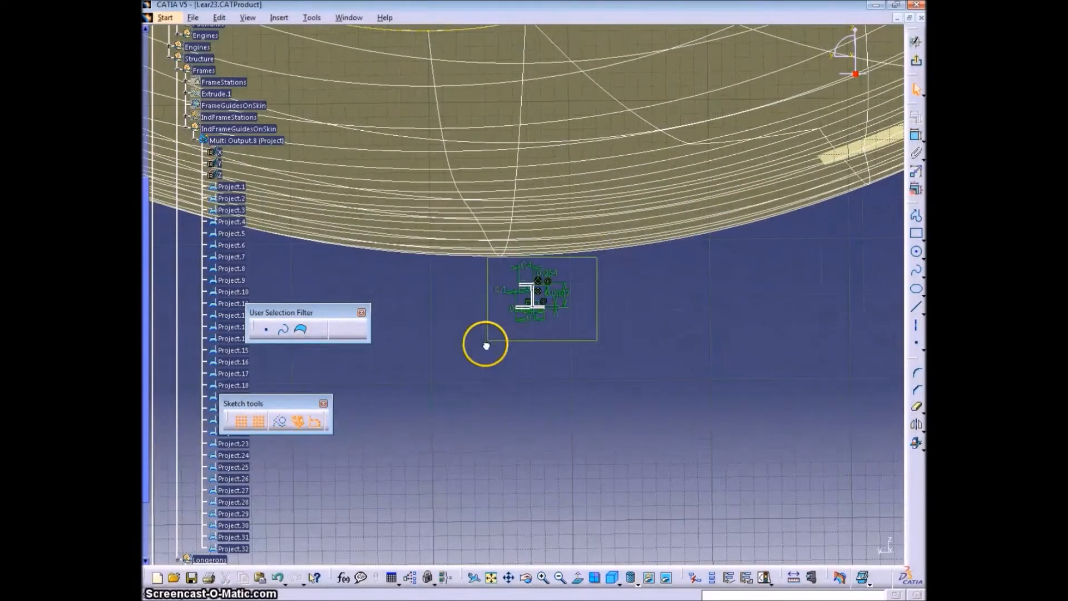
- Move the whole dimensioned profile from below the fuselage to just above the lowest longeron point on the frame guide curve
{"action": "left_click_drag", "start_coordinate": [489, 289], "coordinate": [429, 45]}
{"action": "middle_click_drag", "start_coordinate": [462, 89], "coordinate": [536, 334]}
{"action": "middle_click_drag", "start_coordinate": [537, 334], "coordinate": [474, 219], "text": "ctrl"}
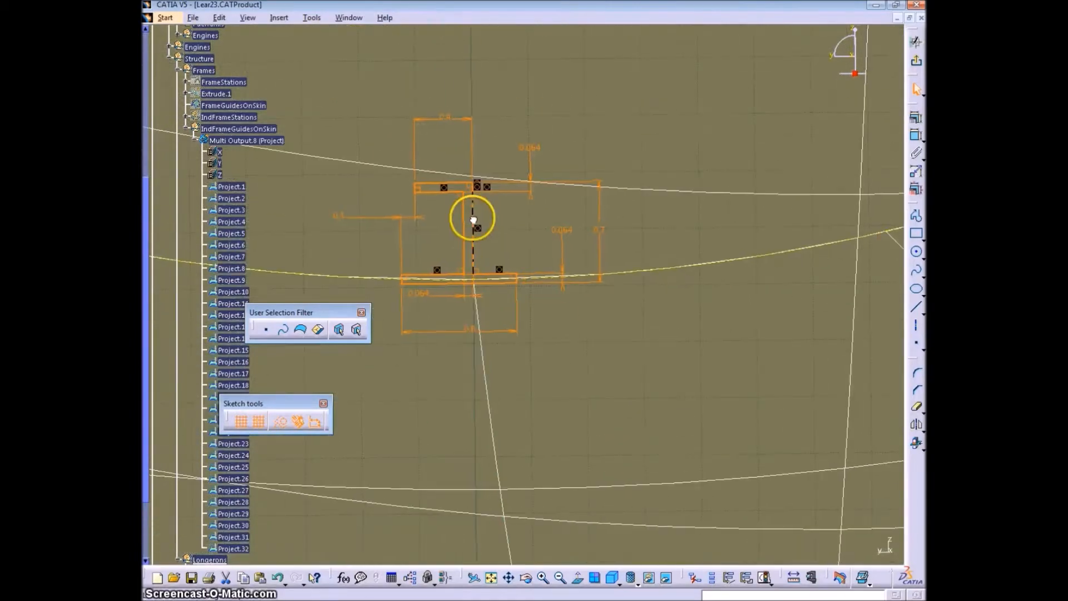
{"action": "left_click_drag", "start_coordinate": [474, 250], "coordinate": [516, 198]}
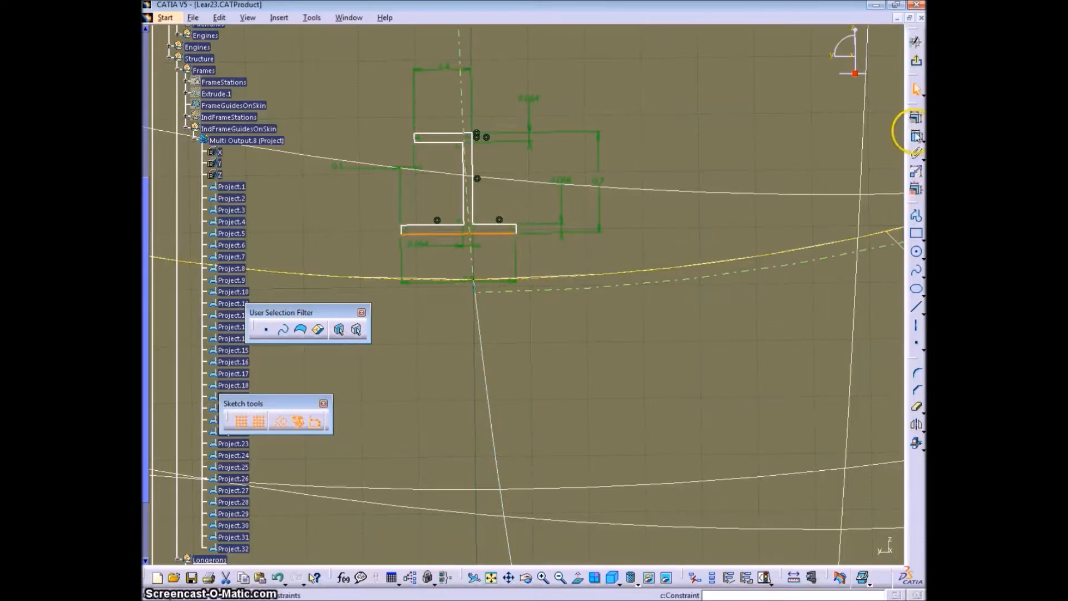
- Try a midpoint constraint between the wide flange's bottom edge and the longeron point
{"action": "right_click", "coordinate": [691, 209]}
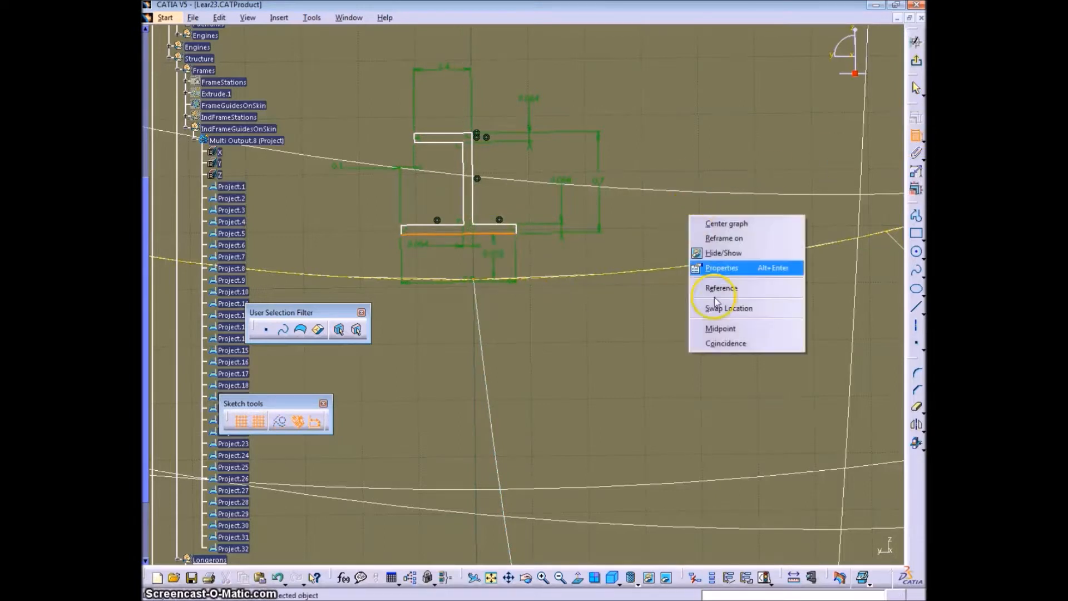
{"action": "left_click", "coordinate": [742, 329]}
{"action": "mouse_move", "coordinate": [559, 332]}
{"action": "middle_mouse_down"}
{"action": "mouse_move", "coordinate": [532, 292]}
{"action": "mouse_move", "coordinate": [592, 267]}
{"action": "mouse_move", "coordinate": [642, 300]}
{"action": "middle_mouse_up"}
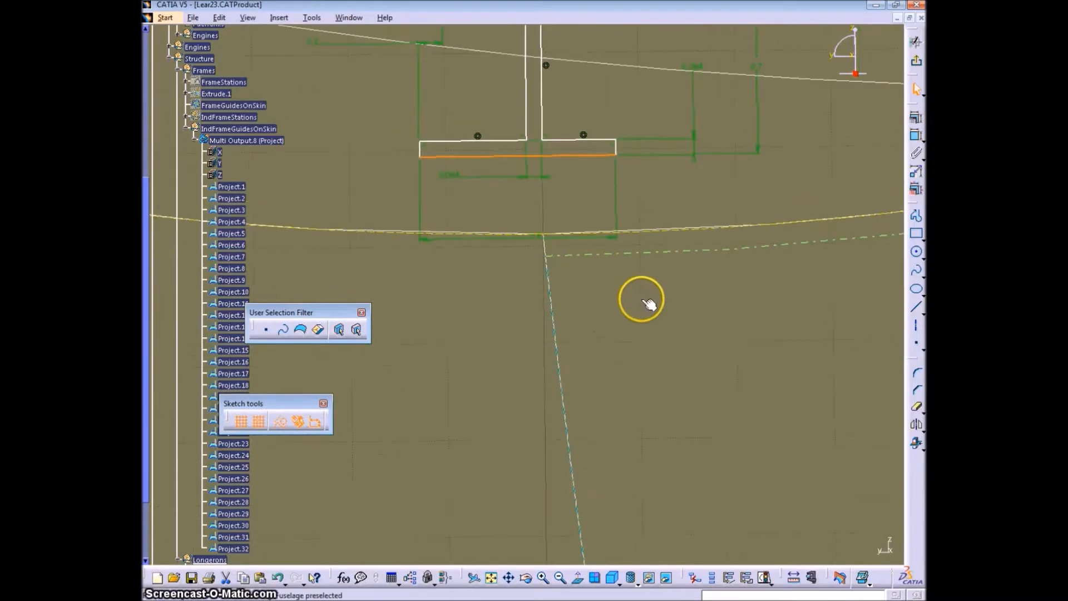
- Shift the profile sideways over the longeron point and dimension the offset from the wide flange's bottom edge to that point
{"action": "left_click_drag", "start_coordinate": [615, 148], "coordinate": [639, 157]}
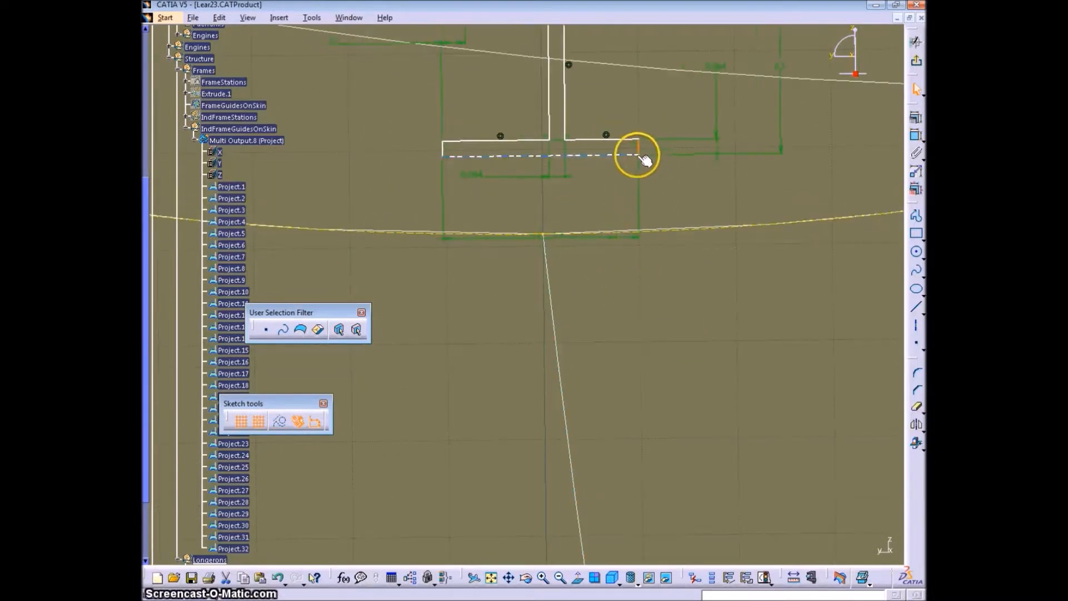
{"action": "left_click", "coordinate": [568, 156]}
{"action": "left_click", "coordinate": [914, 136]}
{"action": "left_click", "coordinate": [543, 207]}
{"action": "double_click", "coordinate": [553, 209]}
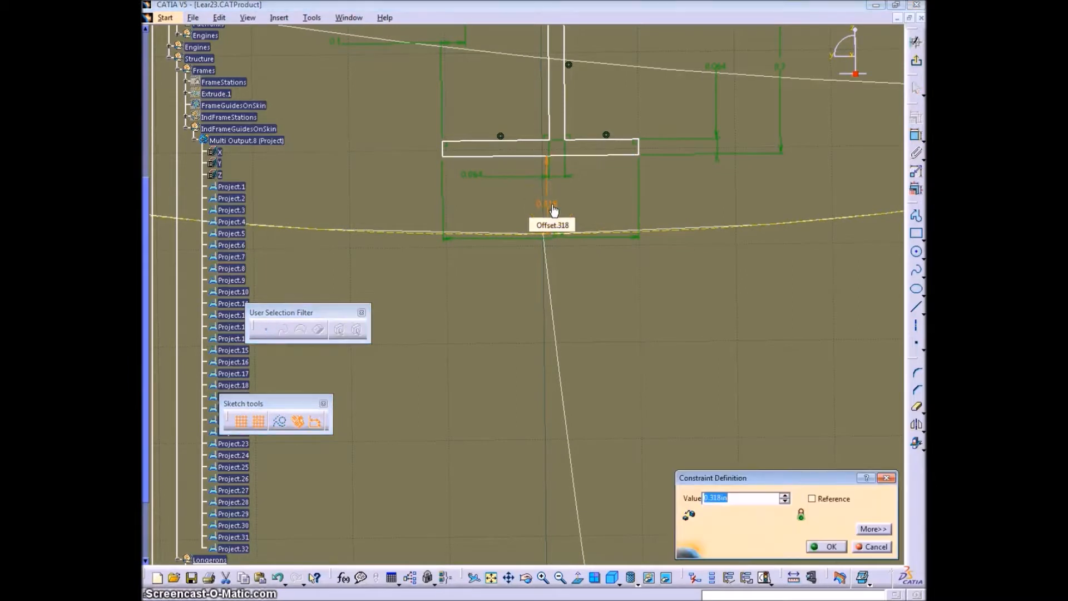
{"action": "key", "text": "Return"}
- Set the offset between the wide flange's bottom edge and the longeron point to 0.01 in
{"action": "middle_click_drag", "start_coordinate": [587, 258], "coordinate": [579, 218], "text": "ctrl"}
{"action": "double_click", "coordinate": [551, 202]}
{"action": "type", "text": ".0"}
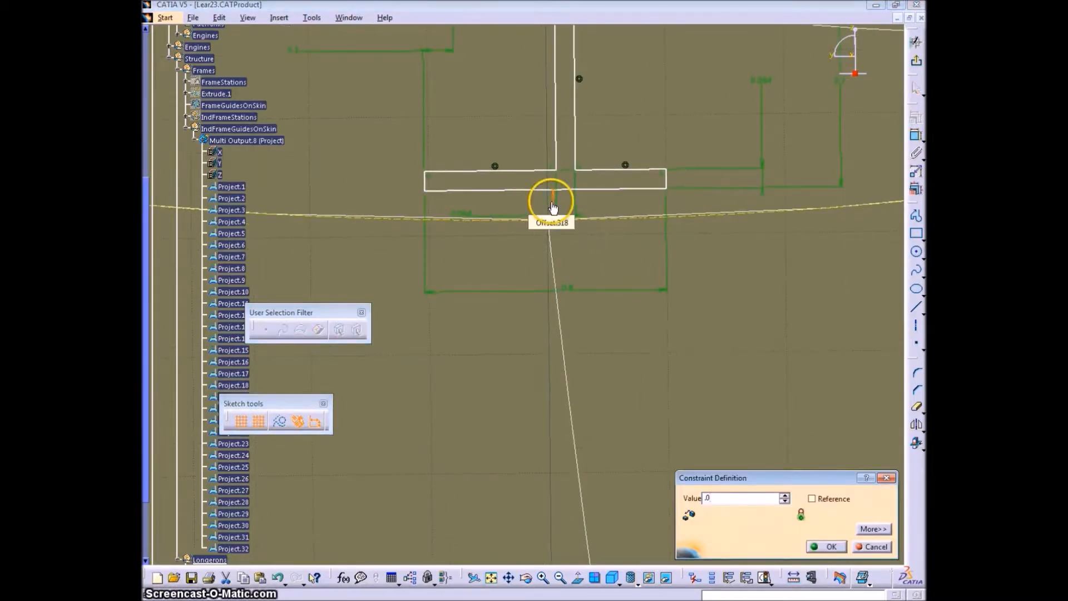
{"action": "type", "text": "01"}
{"action": "key", "text": "Return"}
{"action": "middle_click_drag", "start_coordinate": [616, 279], "coordinate": [600, 172], "text": "ctrl"}
{"action": "double_click", "coordinate": [584, 167]}
{"action": "type", "text": ".01"}
{"action": "key", "text": "Return"}
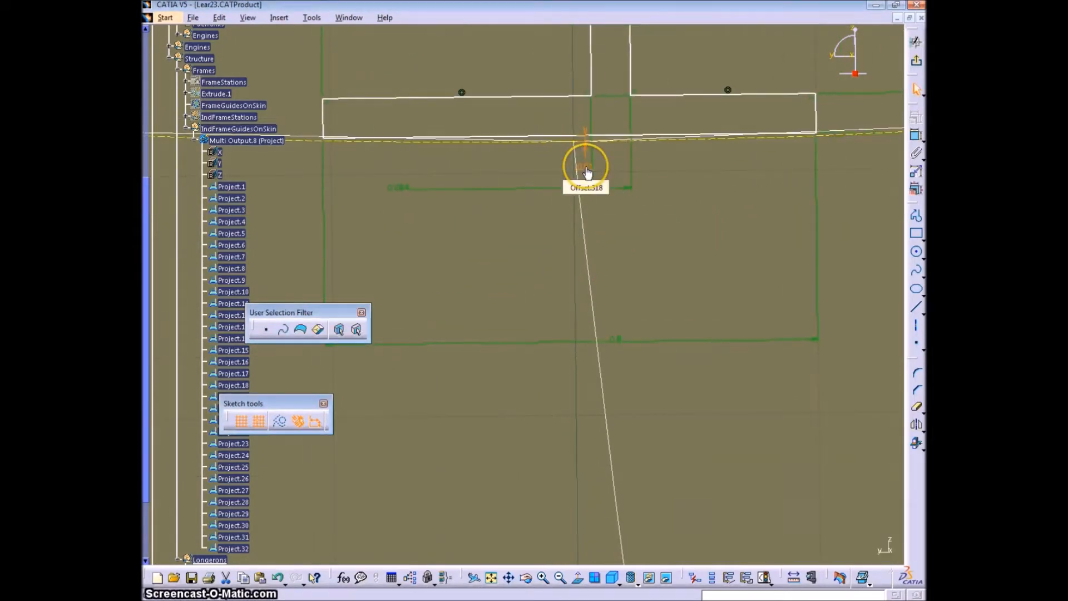
- Constrain the wide flange's bottom edge to be horizontal
{"action": "mouse_move", "coordinate": [620, 176]}
{"action": "middle_mouse_down", "text": "ctrl"}
{"action": "mouse_move", "coordinate": [656, 198]}
{"action": "mouse_move", "coordinate": [563, 308]}
{"action": "mouse_move", "coordinate": [756, 465]}
{"action": "mouse_move", "coordinate": [744, 400]}
{"action": "middle_mouse_up", "text": "ctrl"}
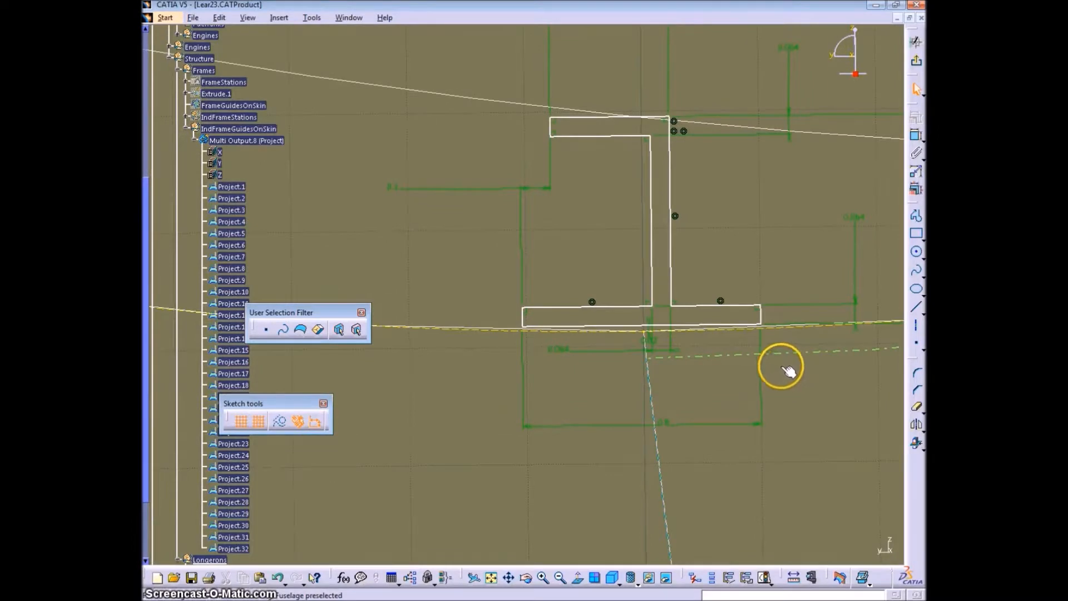
{"action": "middle_click_drag", "start_coordinate": [747, 232], "coordinate": [735, 264], "text": "ctrl"}
{"action": "left_click_drag", "start_coordinate": [663, 304], "coordinate": [711, 297]}
{"action": "left_click", "coordinate": [628, 328]}
{"action": "left_click", "coordinate": [916, 135]}
{"action": "right_click", "coordinate": [825, 235]}
{"action": "left_click", "coordinate": [838, 399]}
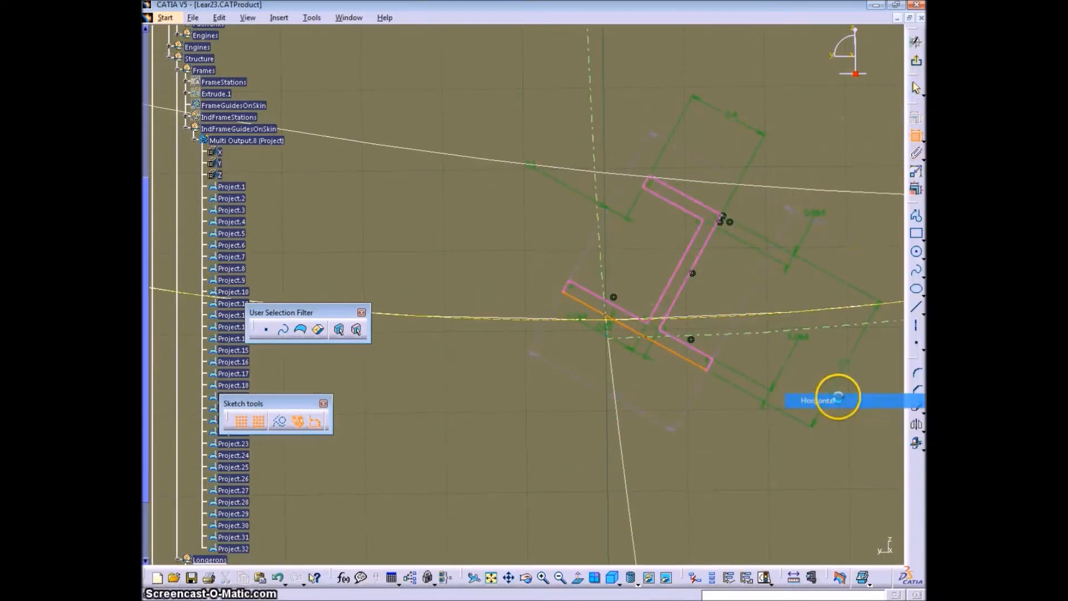
- Place a construction point beside the wide flange's bottom edge and turn off snapping to the grid
{"action": "left_click", "coordinate": [916, 343]}
{"action": "left_click", "coordinate": [767, 330]}
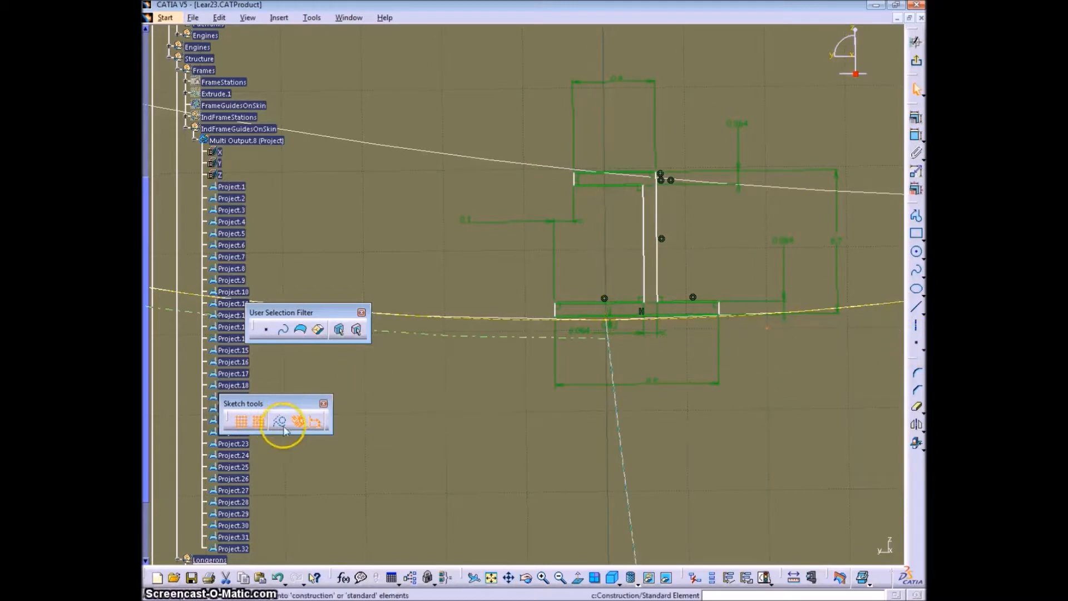
{"action": "left_click", "coordinate": [280, 422]}
{"action": "left_click", "coordinate": [258, 421]}
- Constrain the construction point to the midpoint of the wide flange's bottom edge
{"action": "left_click", "coordinate": [638, 315]}
{"action": "left_click", "coordinate": [915, 135]}
{"action": "right_click", "coordinate": [781, 379]}
{"action": "left_click", "coordinate": [810, 491]}
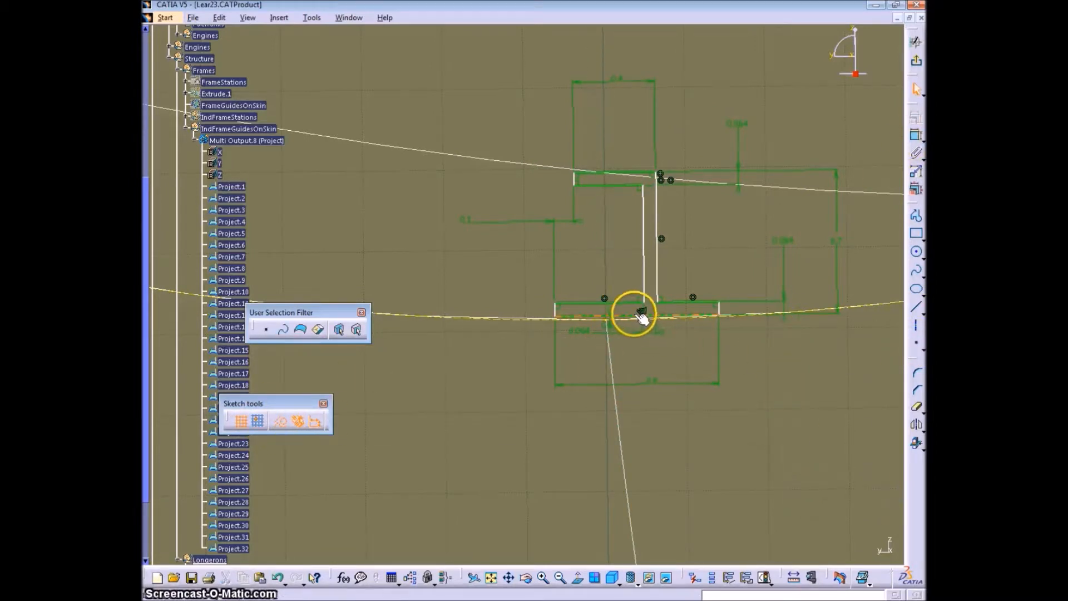
- Dimension the distance between the construction point at the wide flange's bottom-edge midpoint and the longeron point
{"action": "mouse_move", "coordinate": [686, 427]}
{"action": "middle_mouse_down"}
{"action": "mouse_move", "coordinate": [636, 343]}
{"action": "mouse_move", "coordinate": [616, 343]}
{"action": "middle_mouse_up"}
{"action": "left_click", "coordinate": [616, 343], "text": "ctrl"}
{"action": "left_click", "coordinate": [916, 135]}
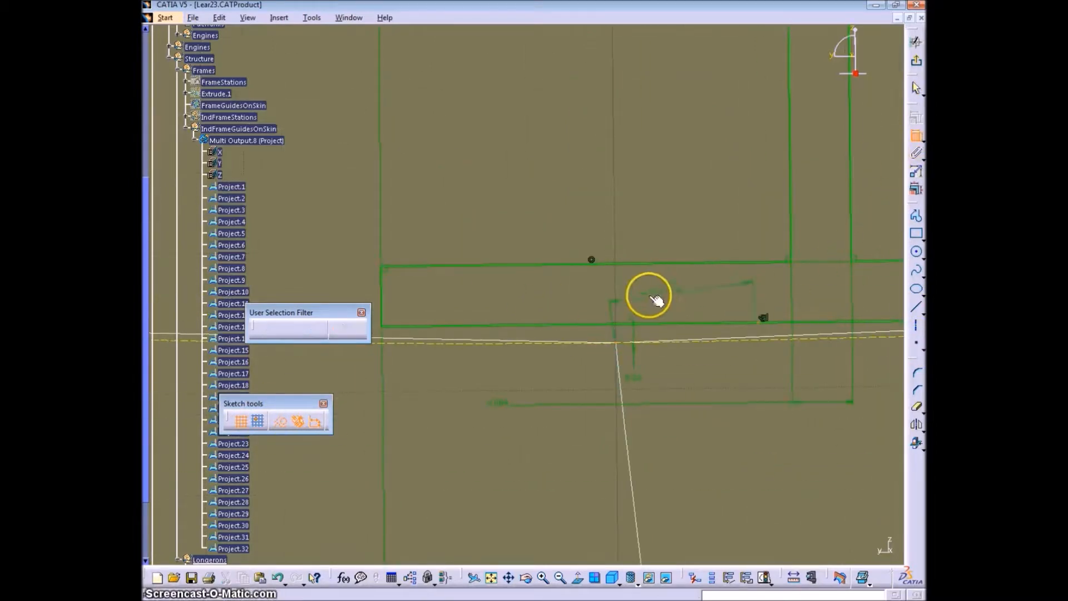
{"action": "right_click", "coordinate": [649, 296]}
{"action": "left_click", "coordinate": [706, 389]}
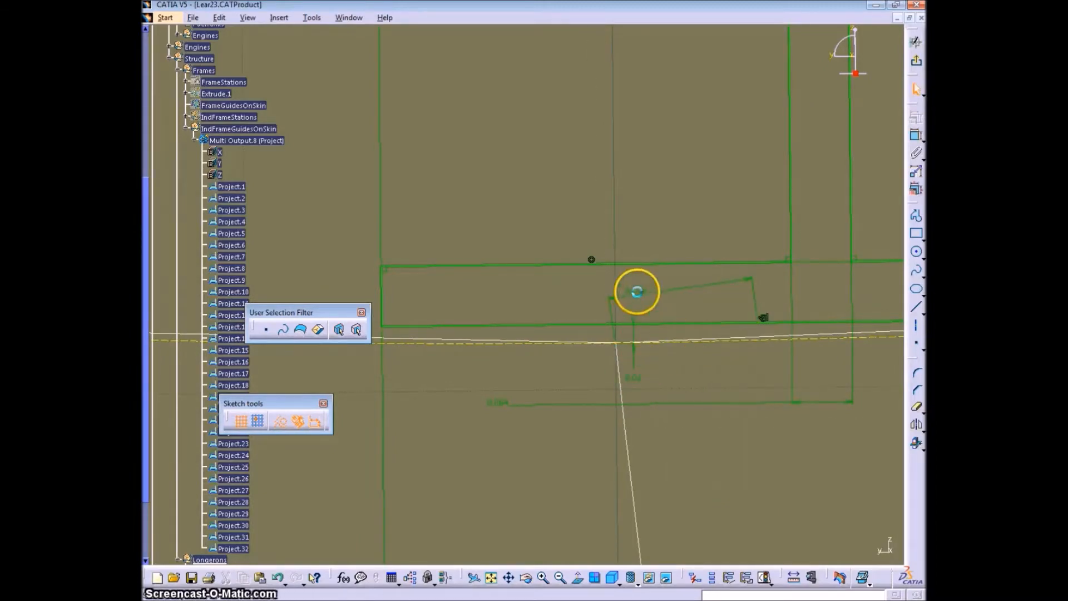
- Set the distance between the construction point and the longeron point to 0 and exit the sketch
{"action": "double_click", "coordinate": [634, 300]}
{"action": "type", "text": "0"}
{"action": "key", "text": "Return"}
{"action": "double_click", "coordinate": [636, 376]}
{"action": "left_click", "coordinate": [827, 546]}
{"action": "mouse_move", "coordinate": [706, 387]}
{"action": "middle_mouse_down"}
{"action": "mouse_move", "coordinate": [741, 509]}
{"action": "mouse_move", "coordinate": [592, 305]}
{"action": "mouse_move", "coordinate": [574, 357]}
{"action": "mouse_move", "coordinate": [573, 323]}
{"action": "mouse_move", "coordinate": [546, 359]}
{"action": "mouse_move", "coordinate": [577, 277]}
{"action": "middle_mouse_up"}
{"action": "left_click", "coordinate": [916, 60]}
- Pull out the hidden tool group containing the transformations and dock it beside the main tool column
{"action": "mouse_move", "coordinate": [723, 166]}
{"action": "middle_mouse_down"}
{"action": "mouse_move", "coordinate": [676, 193]}
{"action": "mouse_move", "coordinate": [667, 172]}
{"action": "mouse_move", "coordinate": [581, 291]}
{"action": "mouse_move", "coordinate": [590, 106]}
{"action": "middle_mouse_up"}
{"action": "left_click_drag", "start_coordinate": [911, 447], "coordinate": [801, 427]}
{"action": "left_click_drag", "start_coordinate": [859, 430], "coordinate": [910, 445]}
{"action": "left_click_drag", "start_coordinate": [806, 419], "coordinate": [886, 442]}
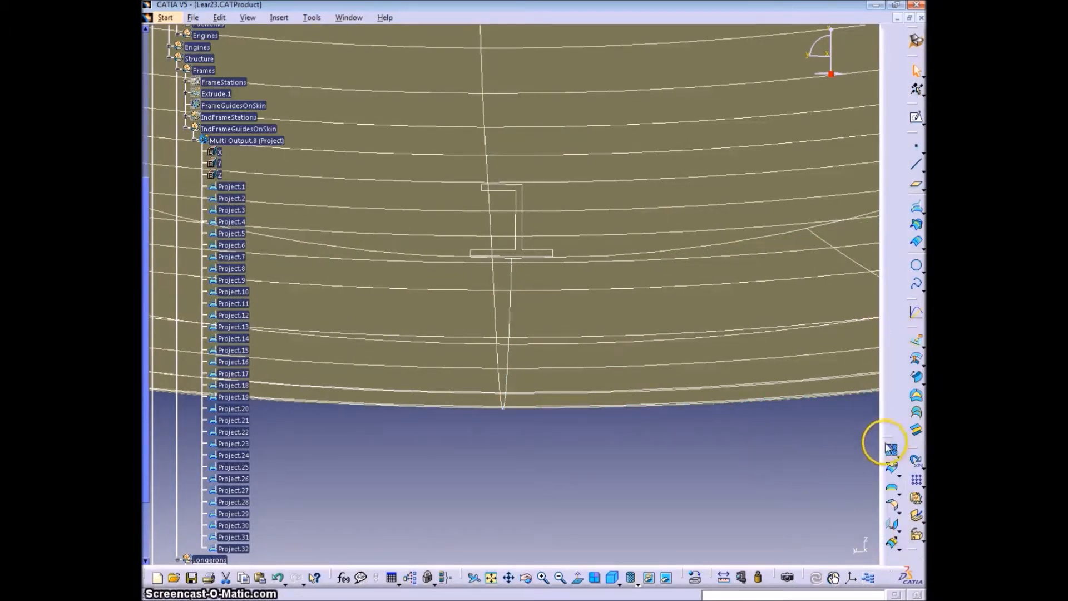
{"action": "left_click", "coordinate": [894, 526]}
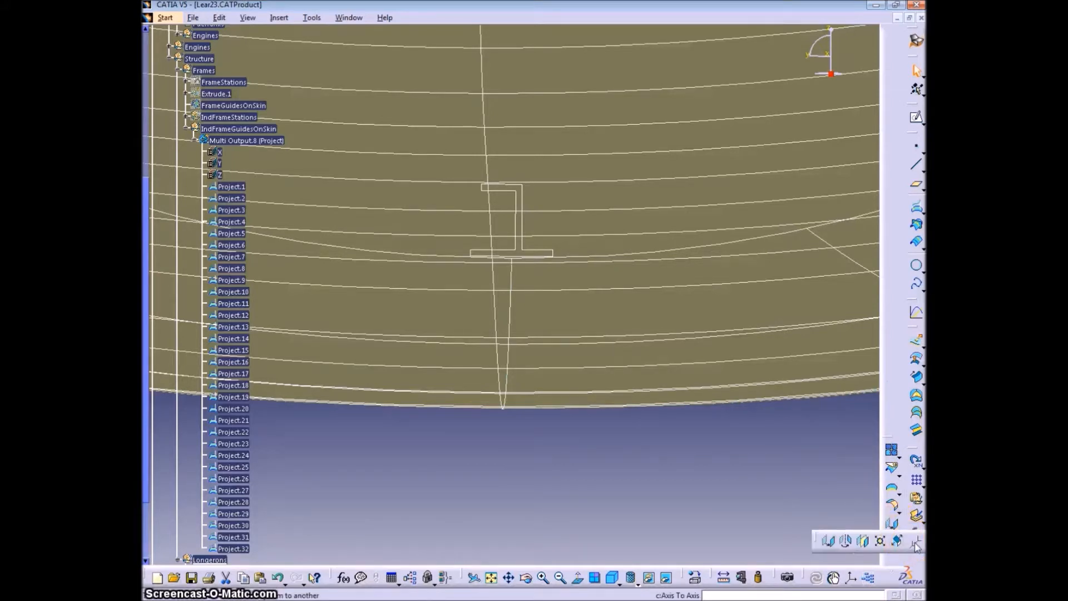
{"action": "left_click", "coordinate": [915, 543]}
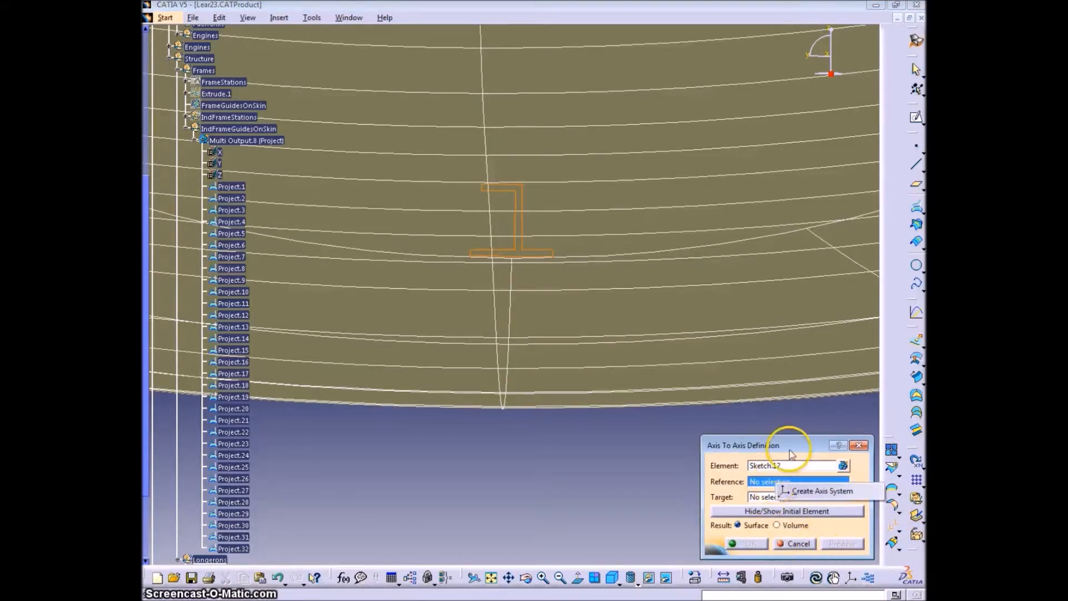
{"action": "left_click", "coordinate": [798, 544]}
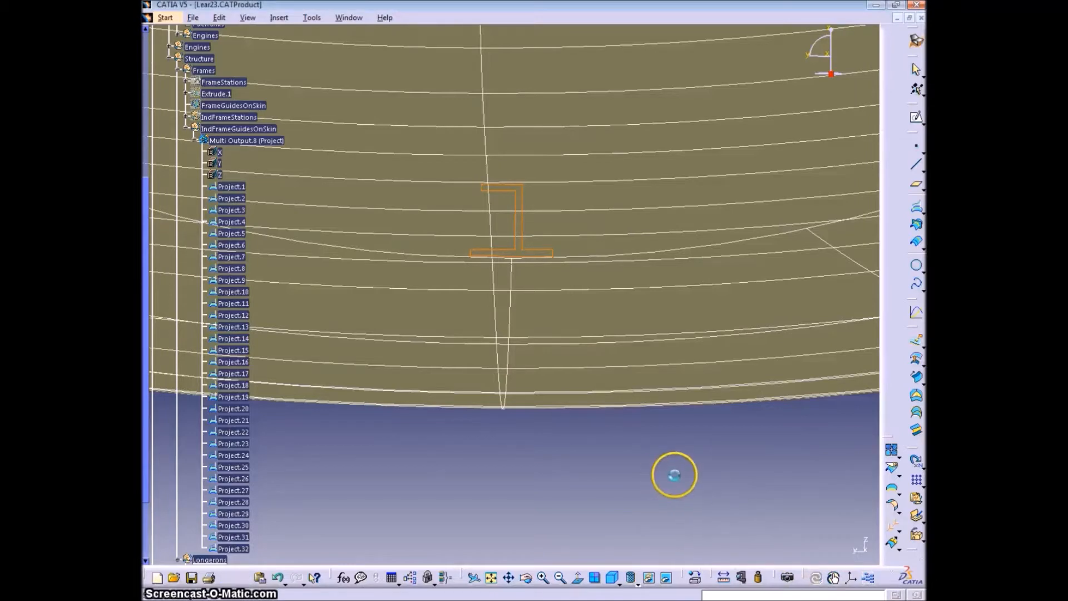
- Collapse the Multi Output.8 node in the model tree and start a new sketch on Plane.5
{"action": "middle_click_drag", "start_coordinate": [634, 443], "coordinate": [626, 485], "text": "ctrl"}
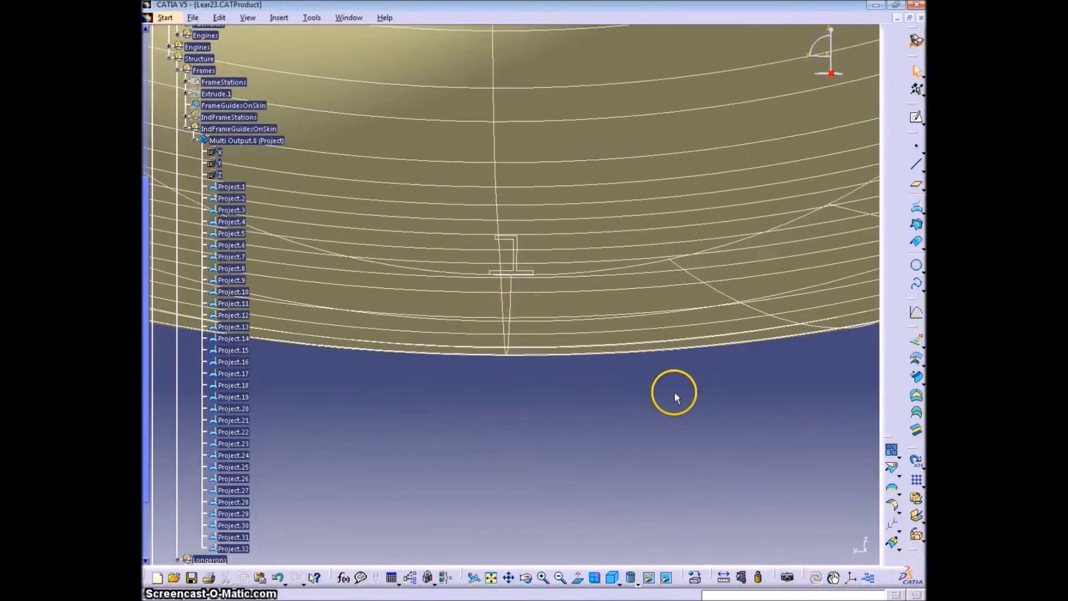
{"action": "middle_click_drag", "start_coordinate": [675, 396], "coordinate": [665, 444], "text": "ctrl"}
{"action": "left_click", "coordinate": [195, 141]}
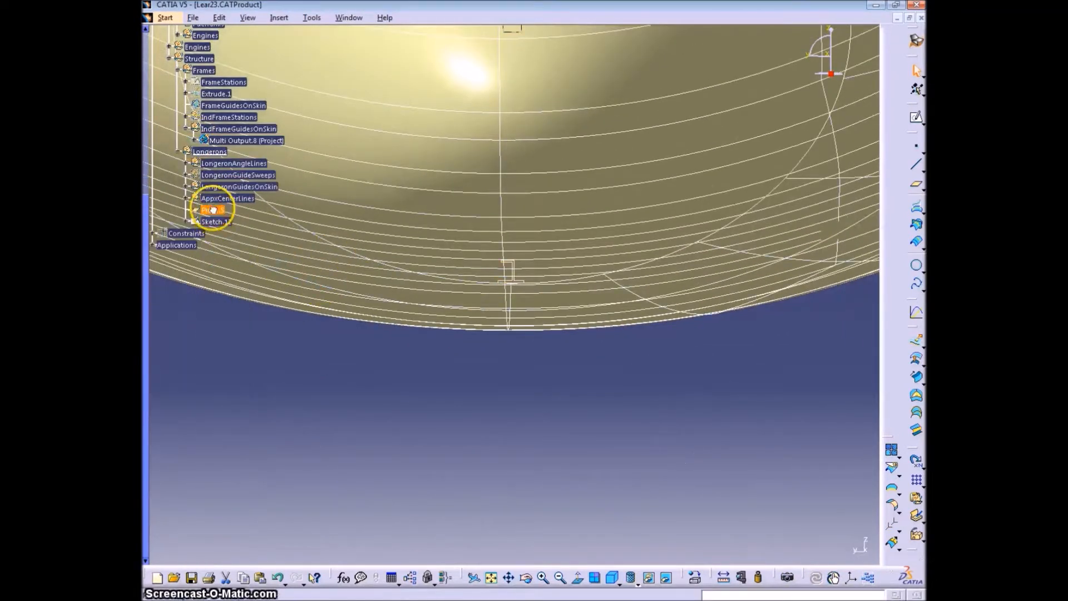
{"action": "left_click", "coordinate": [916, 117]}
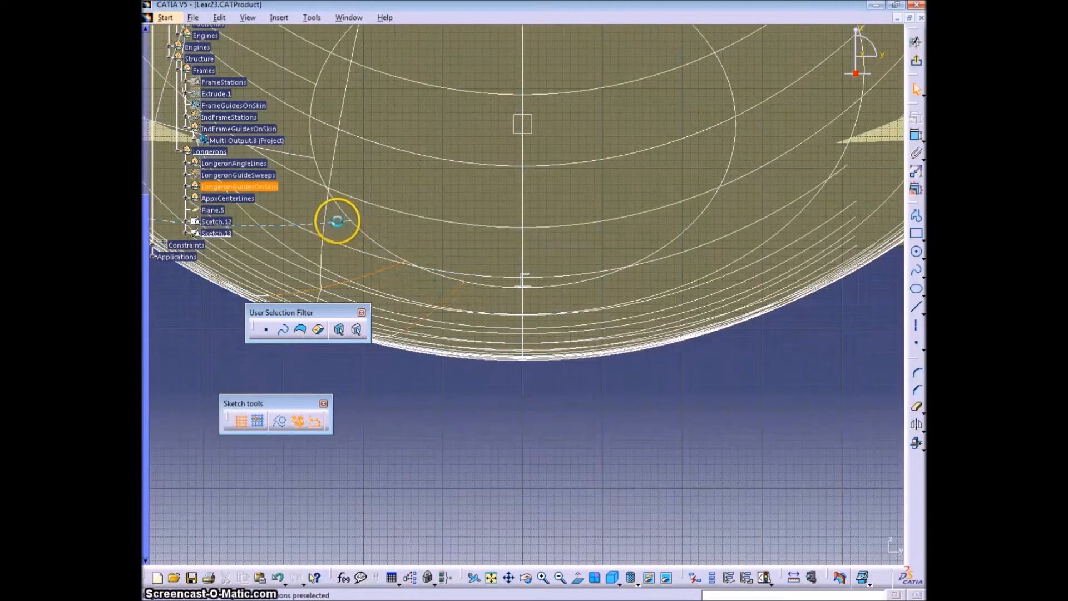
- Intersect the LongeronGuidesOnSkin curves with the sketch plane using Intersect 3D Elements and exit the sketch
{"action": "mouse_move", "coordinate": [299, 151]}
{"action": "middle_mouse_down"}
{"action": "mouse_move", "coordinate": [426, 109]}
{"action": "mouse_move", "coordinate": [541, 198]}
{"action": "middle_mouse_up"}
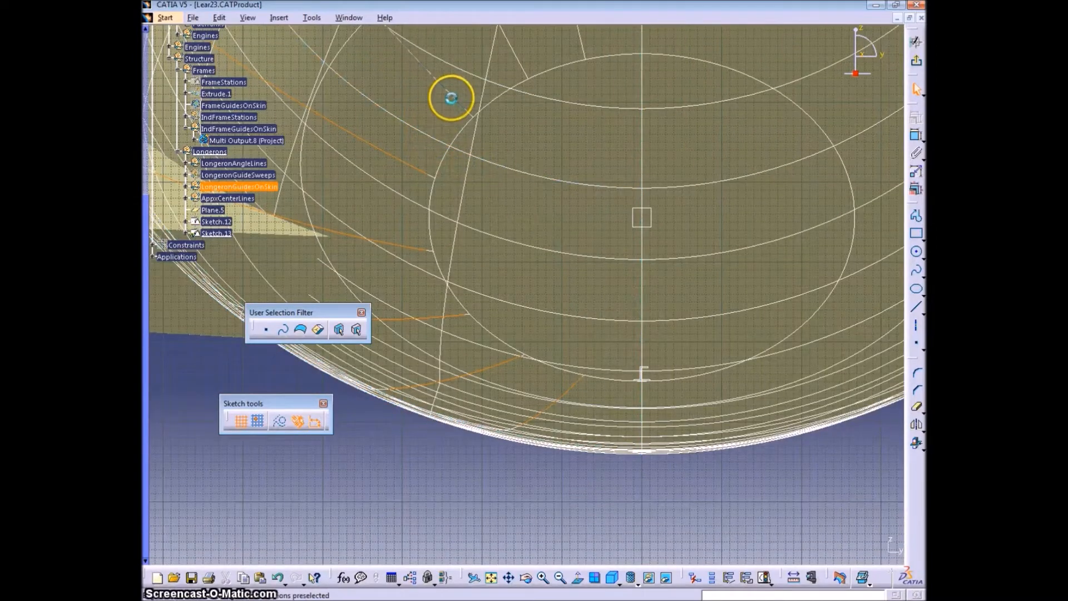
{"action": "left_click", "coordinate": [914, 443]}
{"action": "left_click", "coordinate": [599, 334]}
{"action": "mouse_move", "coordinate": [603, 418]}
{"action": "middle_mouse_down"}
{"action": "mouse_move", "coordinate": [399, 379]}
{"action": "mouse_move", "coordinate": [454, 371]}
{"action": "middle_mouse_up"}
{"action": "middle_click_drag", "start_coordinate": [643, 53], "coordinate": [670, 217]}
{"action": "left_click", "coordinate": [558, 71]}
{"action": "middle_click_drag", "start_coordinate": [291, 207], "coordinate": [505, 252]}
{"action": "middle_click_drag", "start_coordinate": [579, 424], "coordinate": [613, 208]}
{"action": "middle_click_drag", "start_coordinate": [665, 126], "coordinate": [794, 382]}
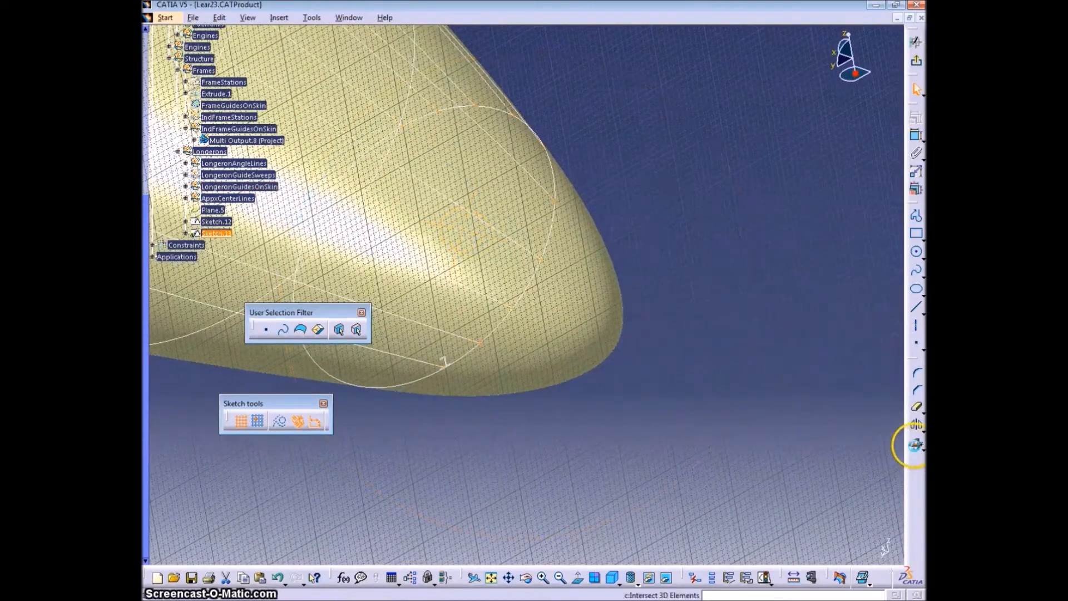
{"action": "middle_click_drag", "start_coordinate": [310, 393], "coordinate": [556, 412]}
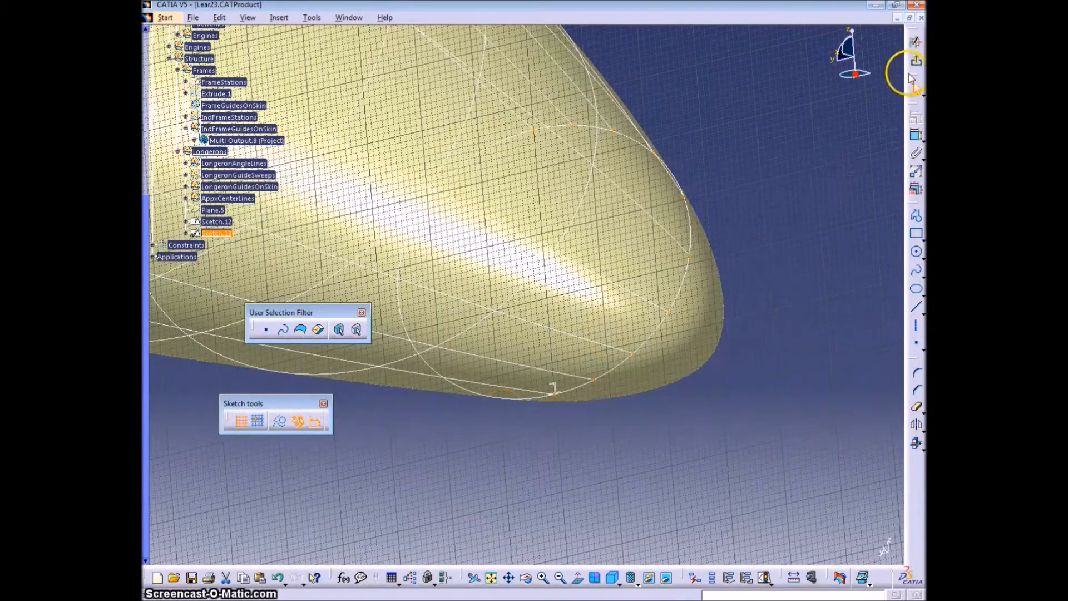
{"action": "left_click", "coordinate": [917, 64]}
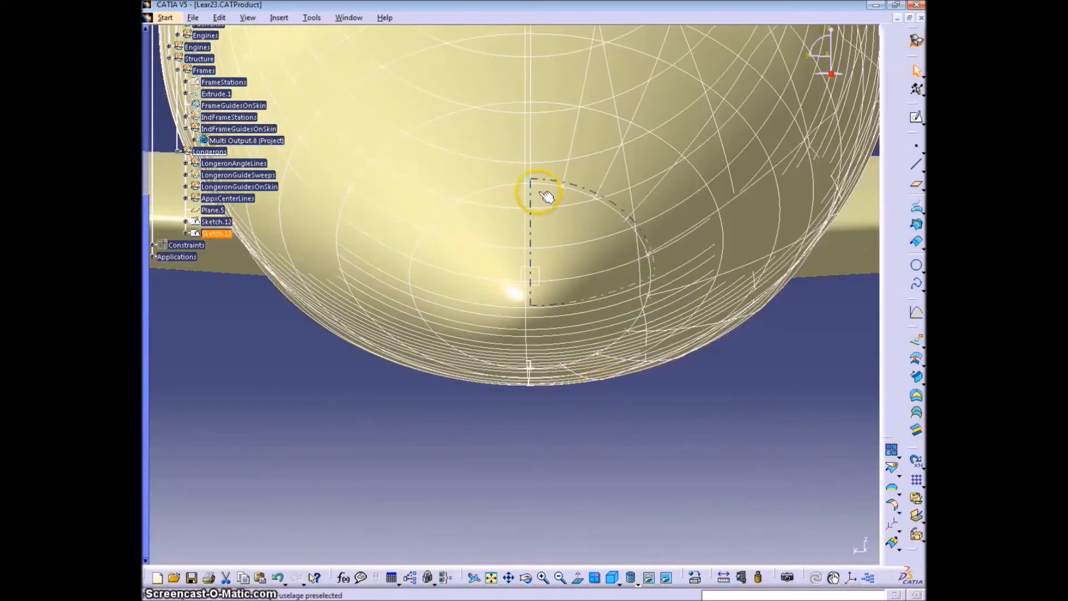
- Start a new axis system with its origin at the intersection point beneath the Z-section's wide flange
{"action": "mouse_move", "coordinate": [526, 301]}
{"action": "middle_mouse_down"}
{"action": "mouse_move", "coordinate": [536, 317]}
{"action": "mouse_move", "coordinate": [699, 371]}
{"action": "middle_mouse_up"}
{"action": "left_click", "coordinate": [796, 406]}
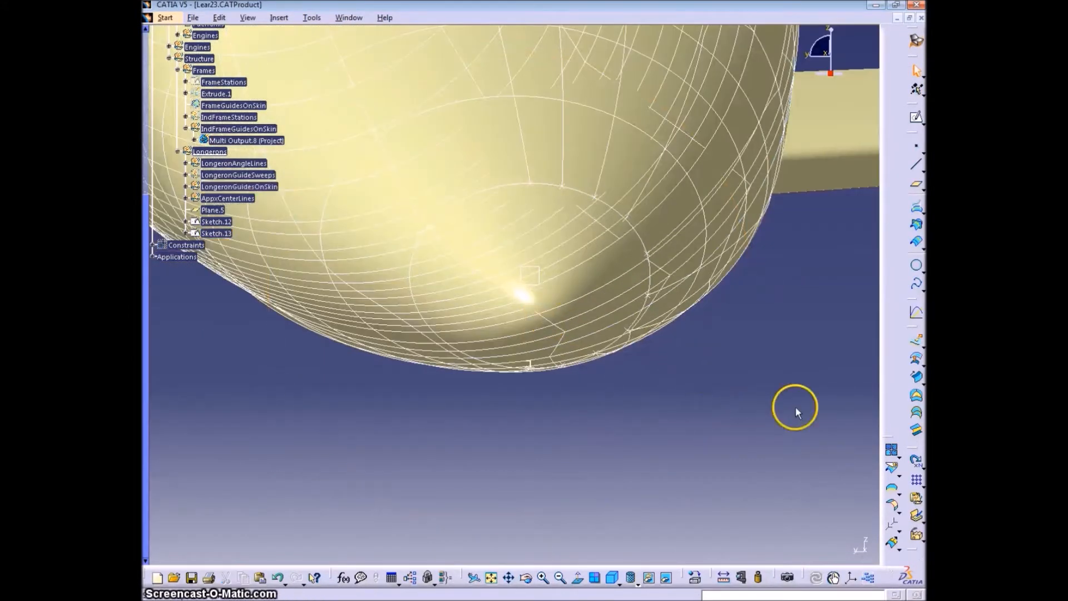
{"action": "left_click", "coordinate": [851, 578]}
{"action": "middle_click_drag", "start_coordinate": [533, 187], "coordinate": [563, 306]}
{"action": "left_click", "coordinate": [521, 373]}
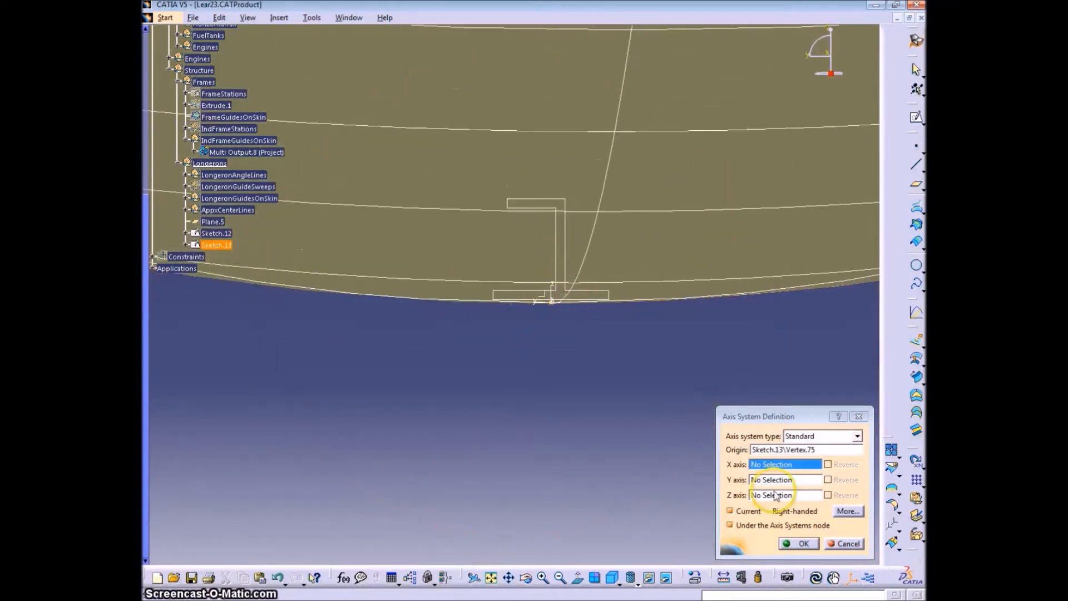
- Define a line for the X axis as Angle/Normal to curve on Project.1 through the same sketch point, at 90 deg
{"action": "right_click", "coordinate": [794, 466]}
{"action": "left_click", "coordinate": [829, 512]}
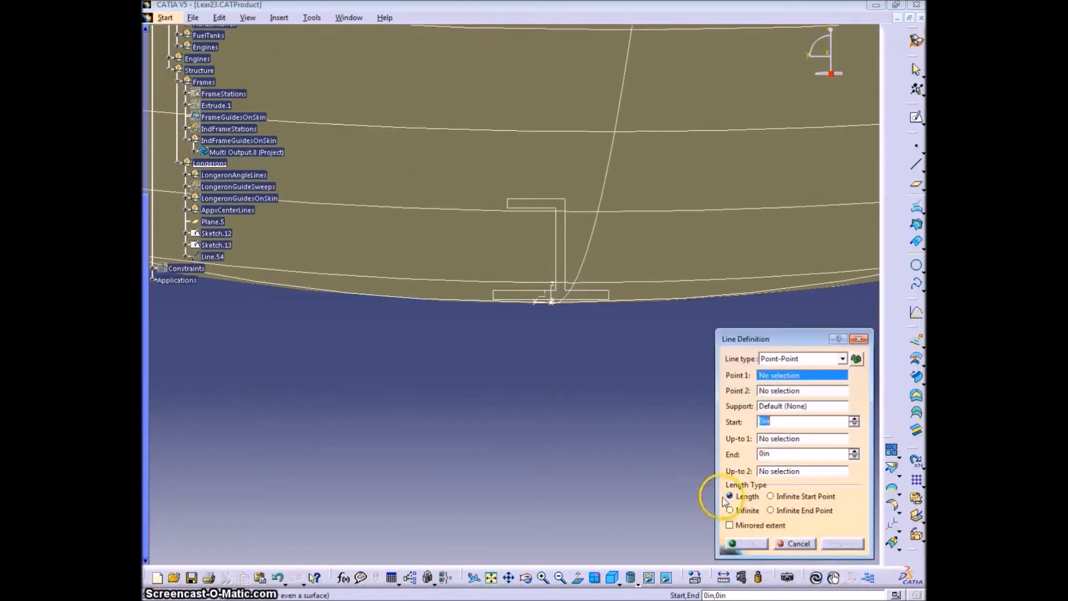
{"action": "left_click", "coordinate": [843, 360]}
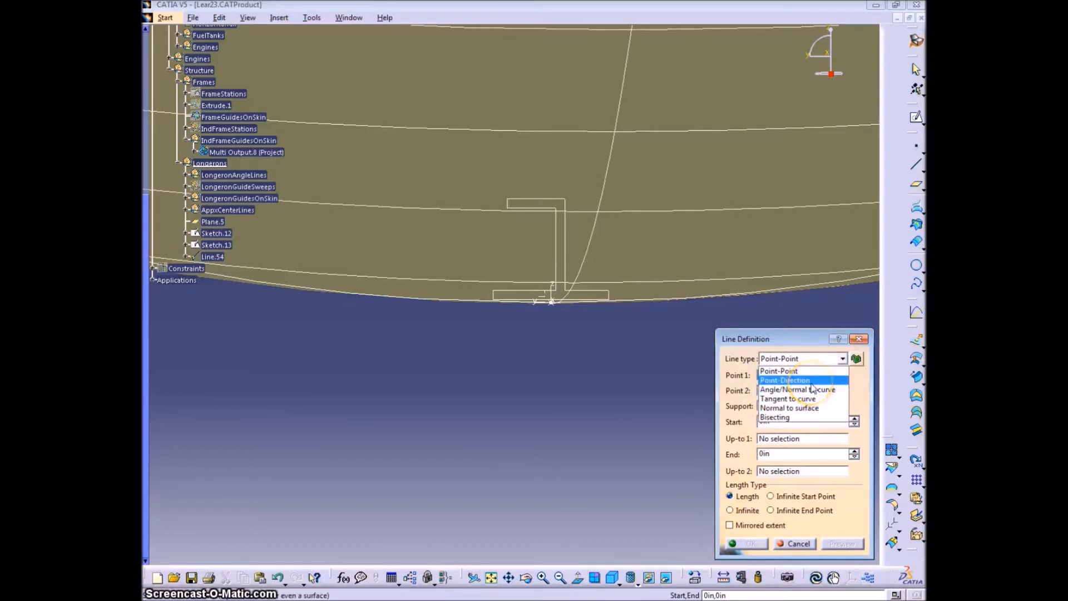
{"action": "left_click", "coordinate": [813, 388]}
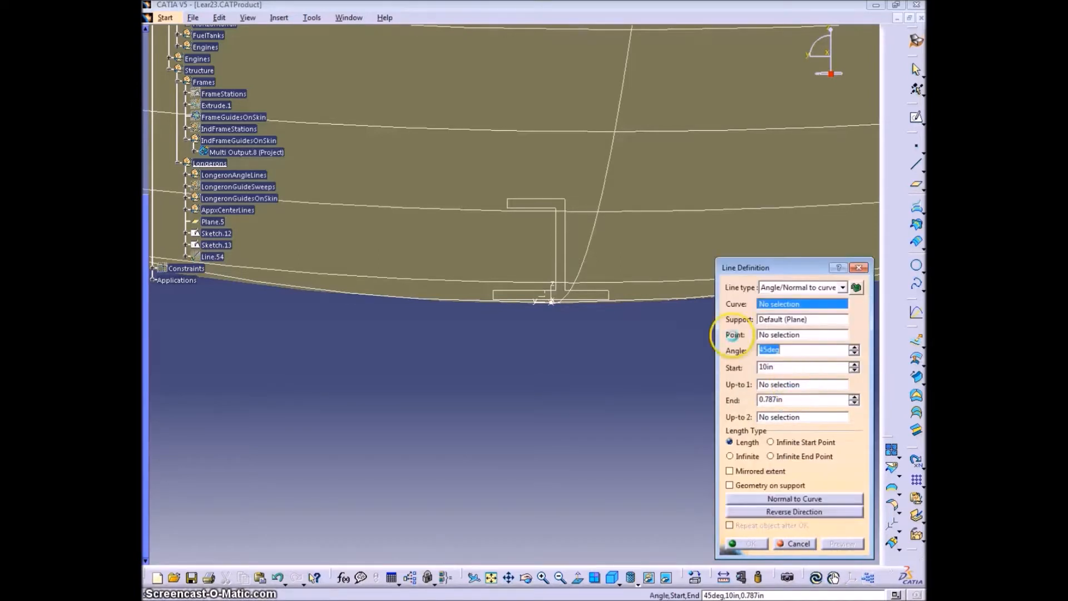
{"action": "left_click", "coordinate": [692, 301]}
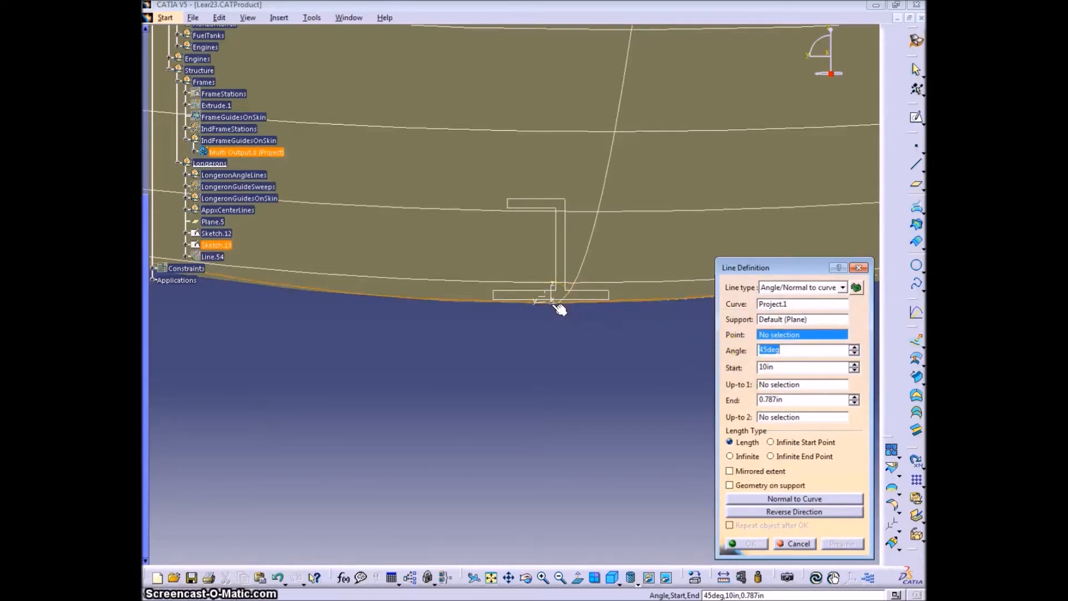
{"action": "left_click", "coordinate": [554, 303]}
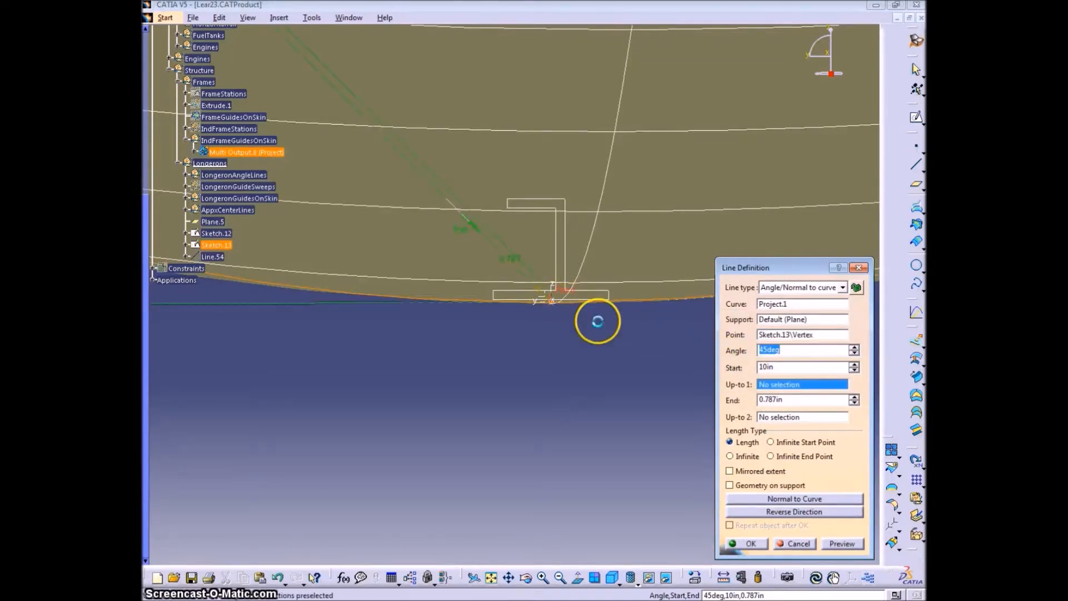
{"action": "left_click", "coordinate": [800, 349]}
{"action": "type", "text": "90"}
{"action": "key", "text": "Tab"}
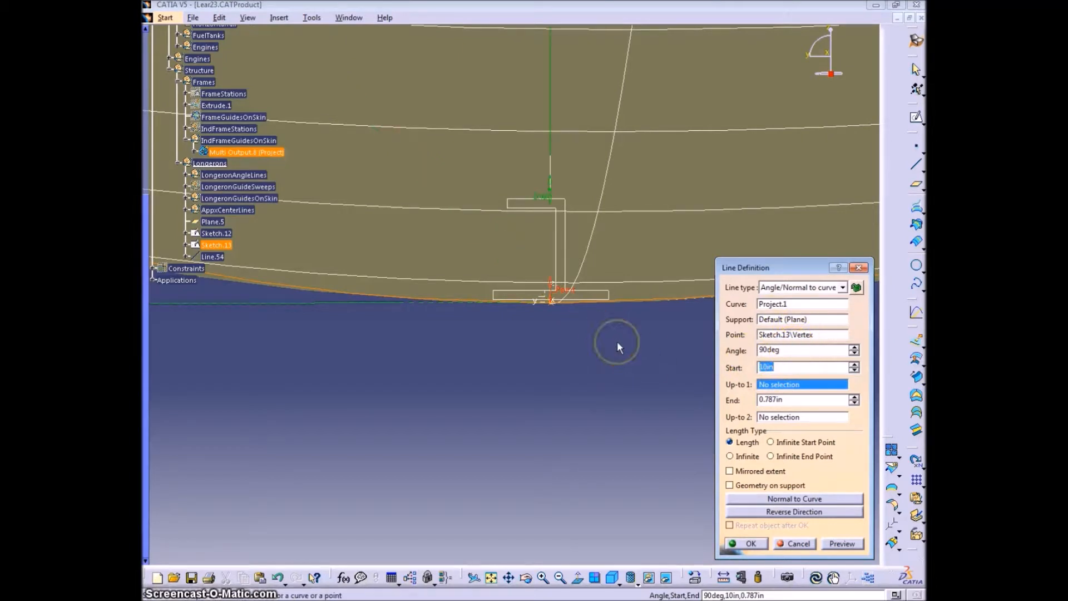
- Make the X axis line infinite and set its support to Plane.5
{"action": "left_click", "coordinate": [746, 457]}
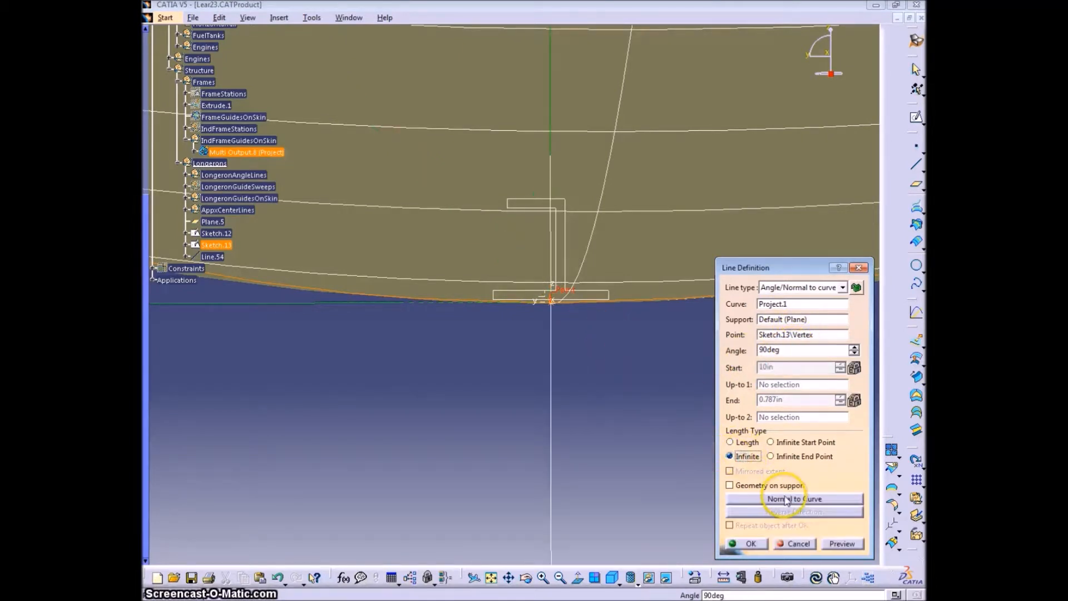
{"action": "middle_click_drag", "start_coordinate": [591, 358], "coordinate": [648, 369]}
{"action": "left_click", "coordinate": [803, 319]}
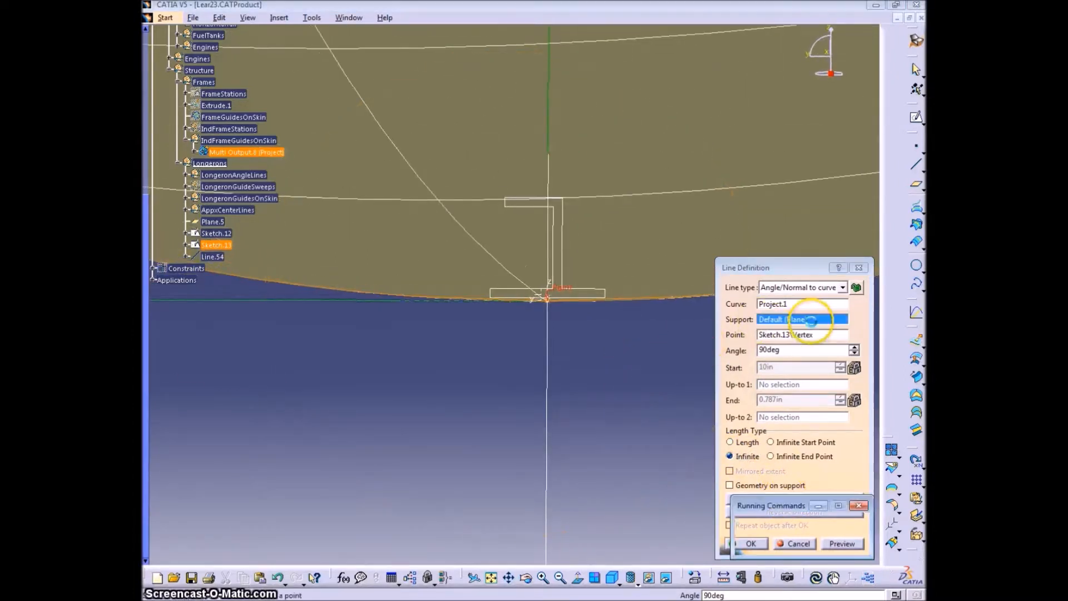
{"action": "left_click", "coordinate": [210, 221]}
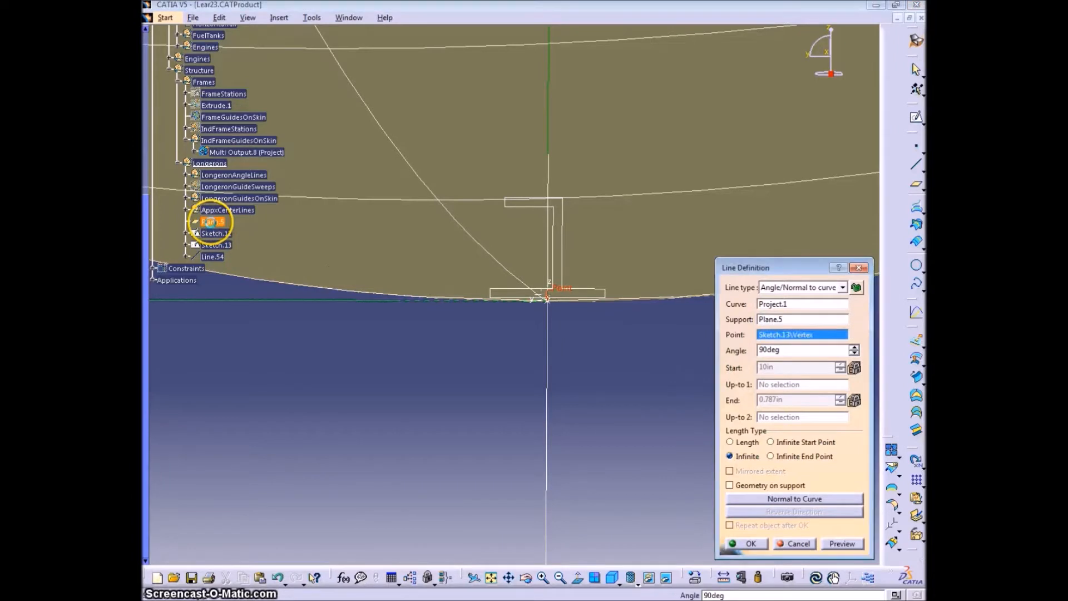
{"action": "middle_click_drag", "start_coordinate": [681, 367], "coordinate": [358, 232]}
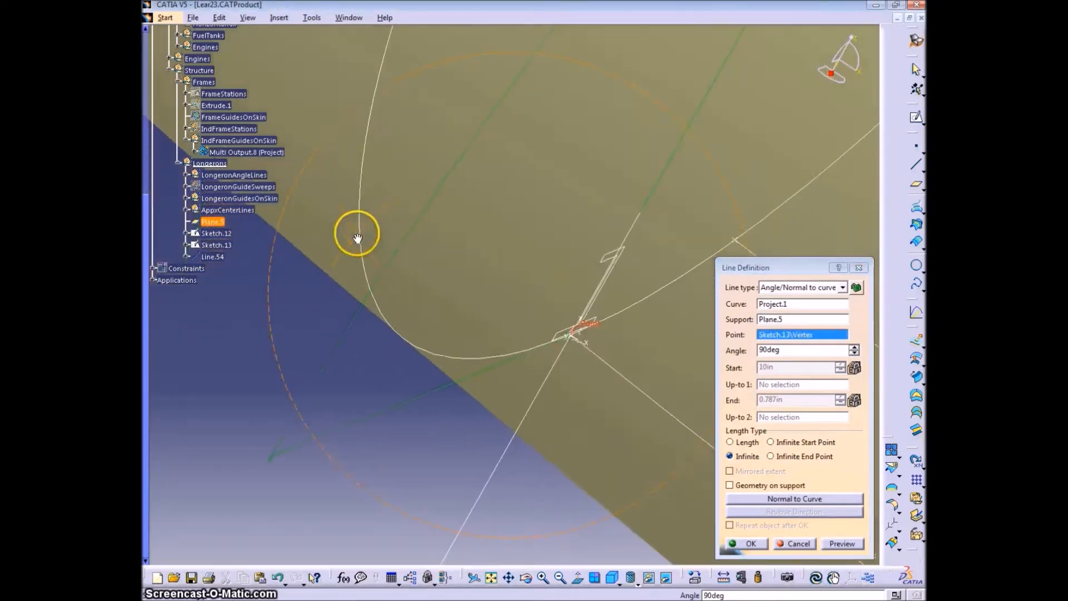
- Change the line type to Normal to surface, with Plane.5 as the surface, and accept the line as the X axis
{"action": "left_click", "coordinate": [843, 287]}
{"action": "left_click", "coordinate": [804, 339]}
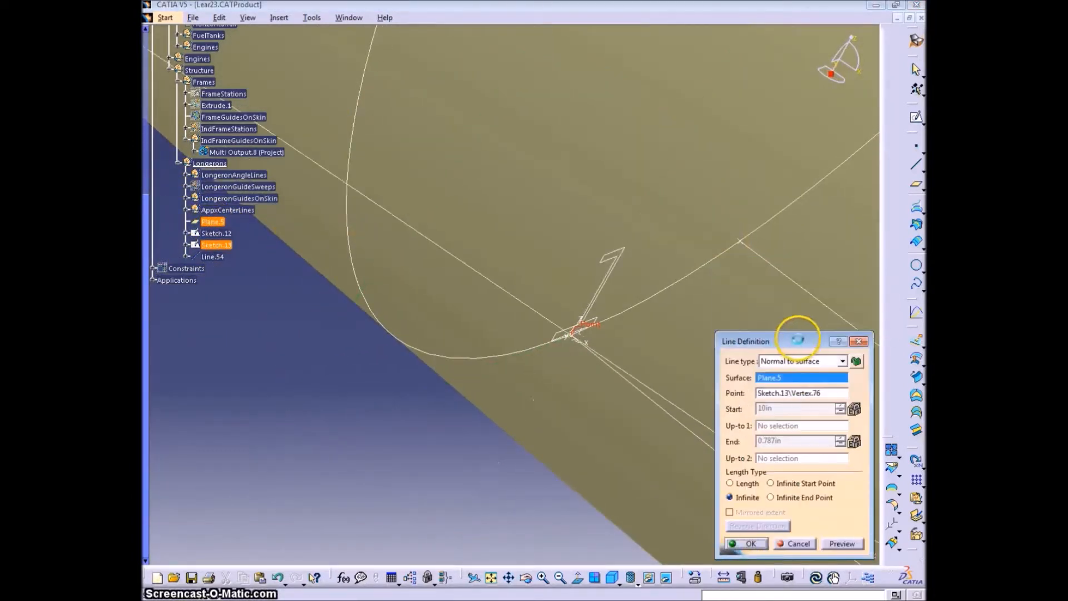
{"action": "middle_click_drag", "start_coordinate": [545, 354], "coordinate": [570, 337]}
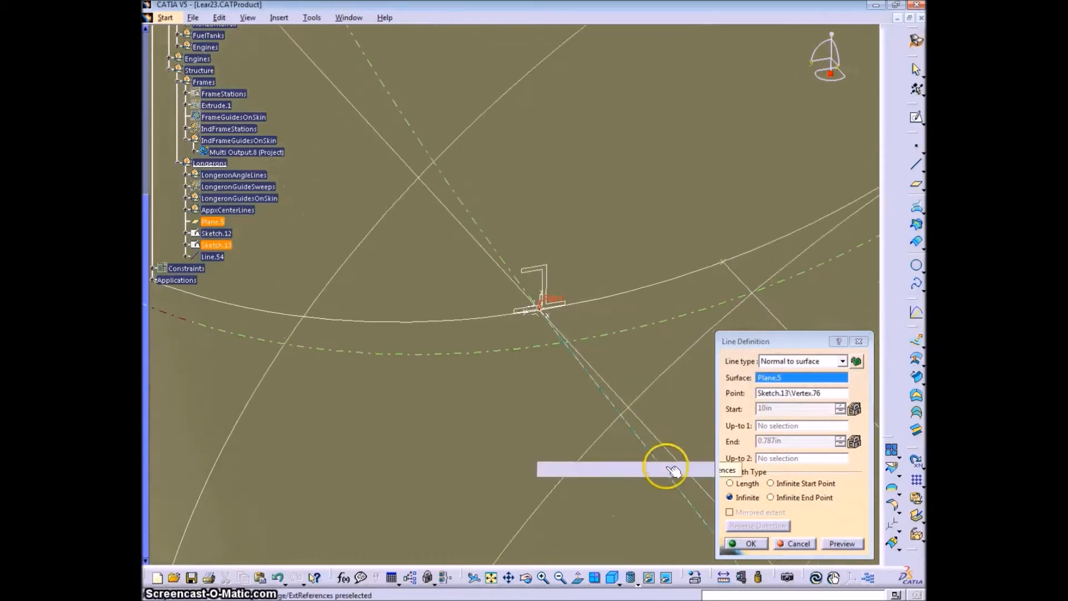
{"action": "left_click", "coordinate": [751, 543]}
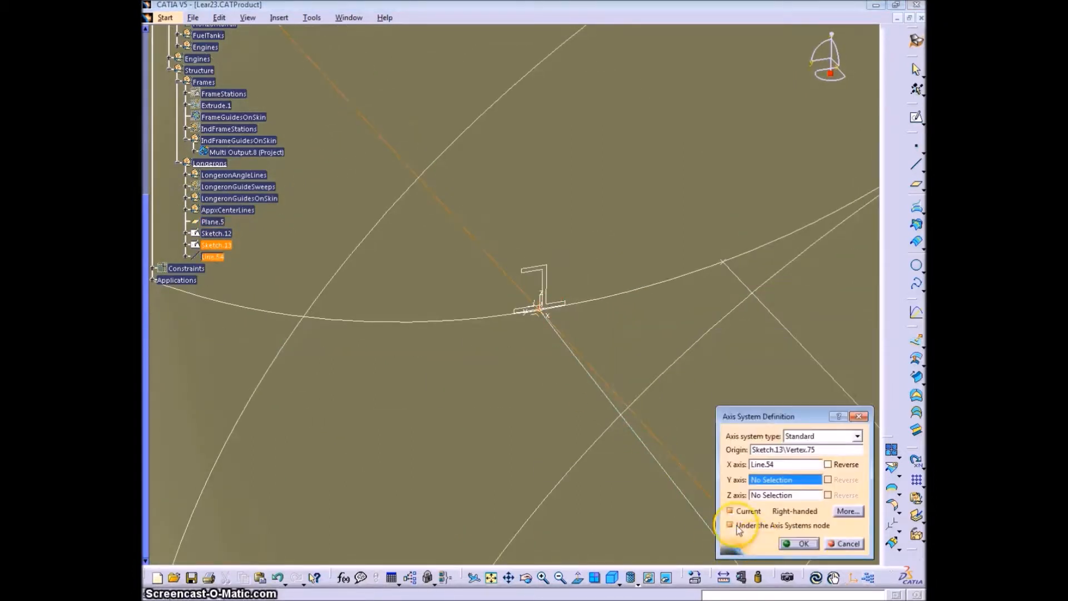
- Create an infinite line tangent to frame curve Project.1 at the same sketch point, supported by Plane.5, as the axis system's Y axis
{"action": "middle_click_drag", "start_coordinate": [536, 367], "coordinate": [689, 424]}
{"action": "right_click", "coordinate": [784, 479]}
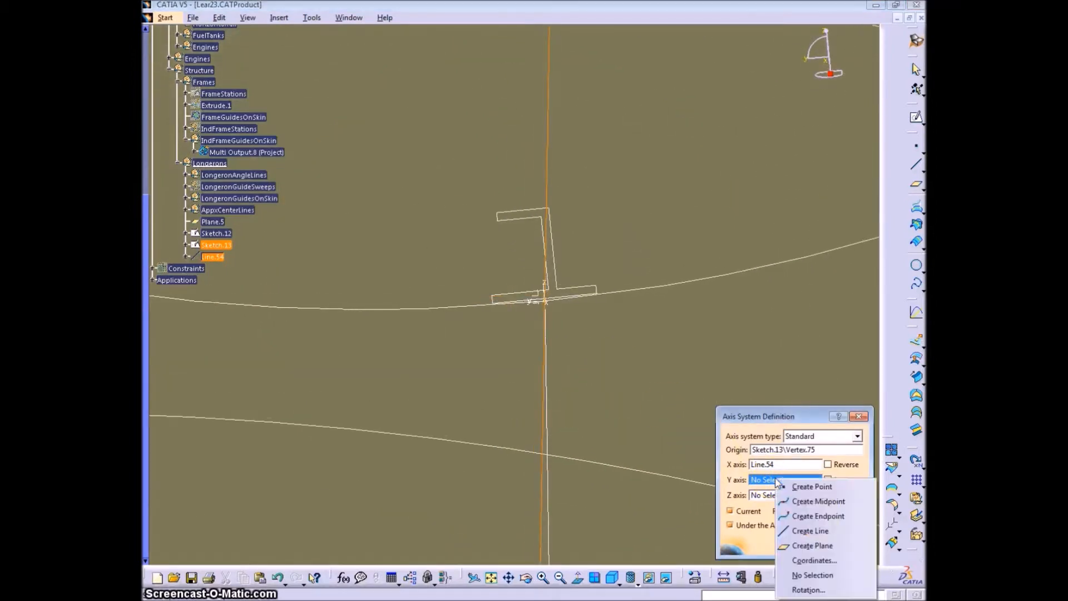
{"action": "left_click", "coordinate": [822, 526]}
{"action": "left_click", "coordinate": [842, 361]}
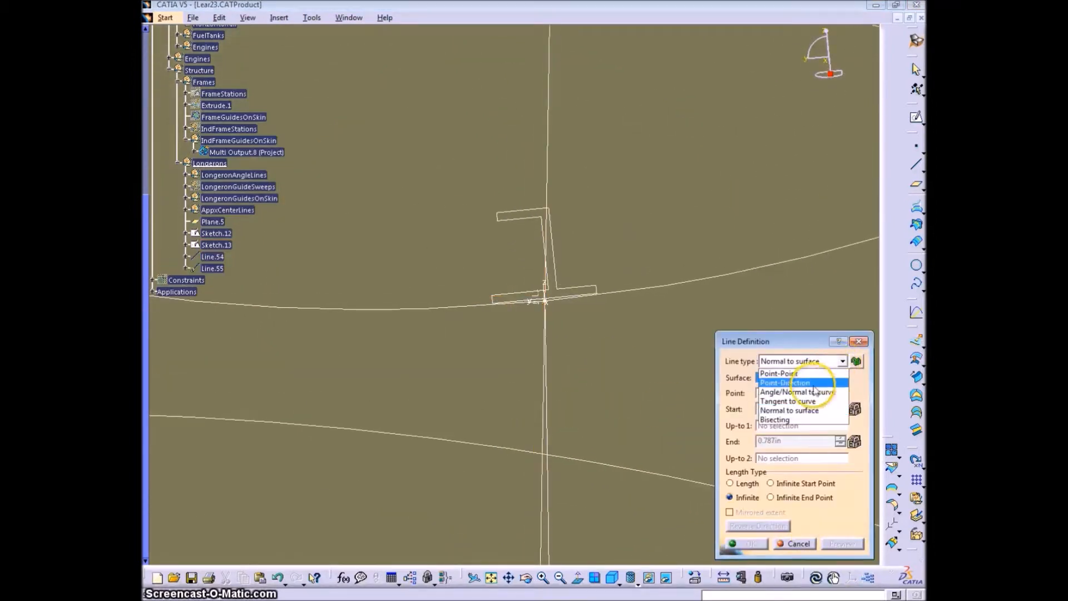
{"action": "left_click", "coordinate": [788, 401]}
{"action": "left_click", "coordinate": [614, 293]}
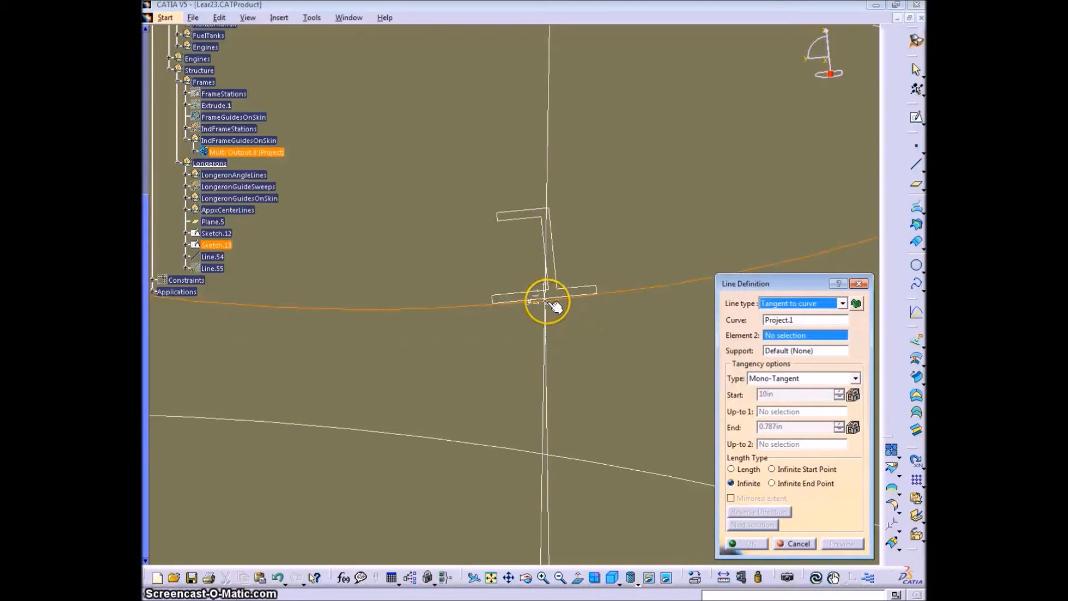
{"action": "left_click", "coordinate": [555, 308]}
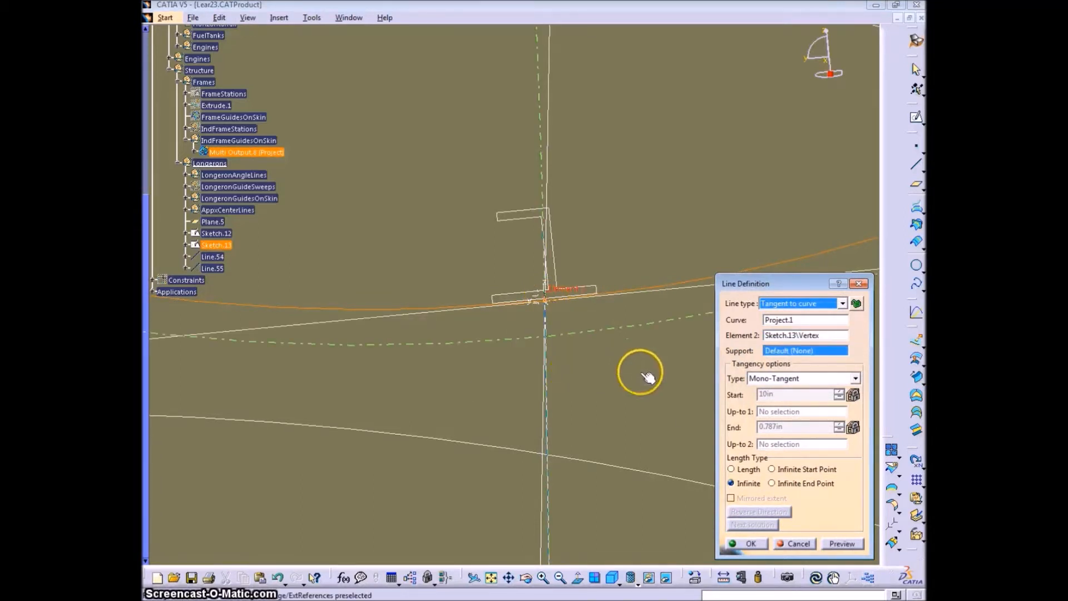
{"action": "middle_click_drag", "start_coordinate": [579, 319], "coordinate": [508, 319]}
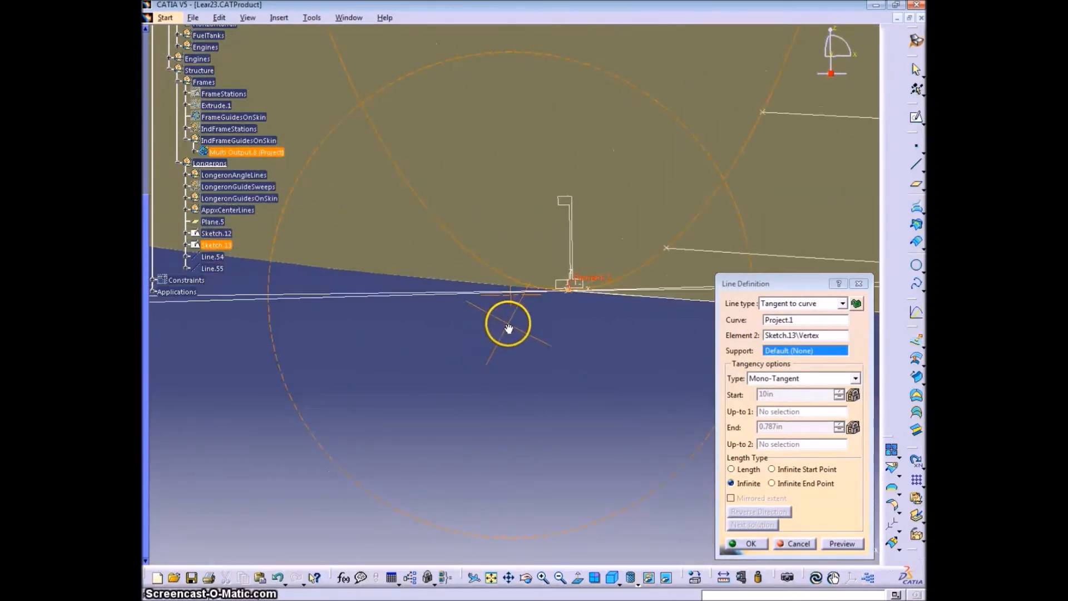
{"action": "left_click", "coordinate": [213, 223]}
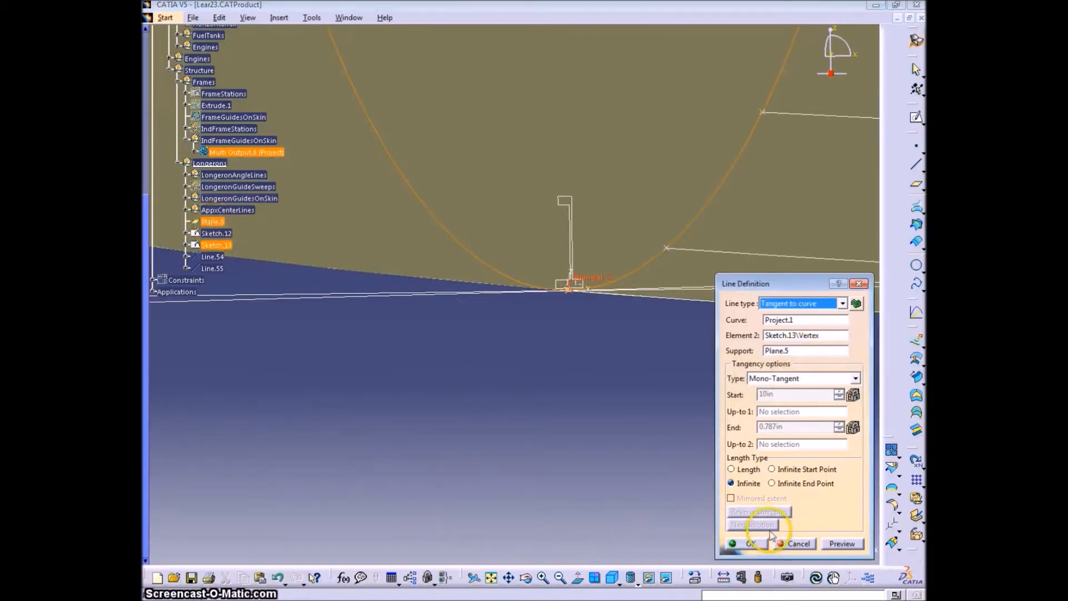
{"action": "left_click", "coordinate": [748, 543]}
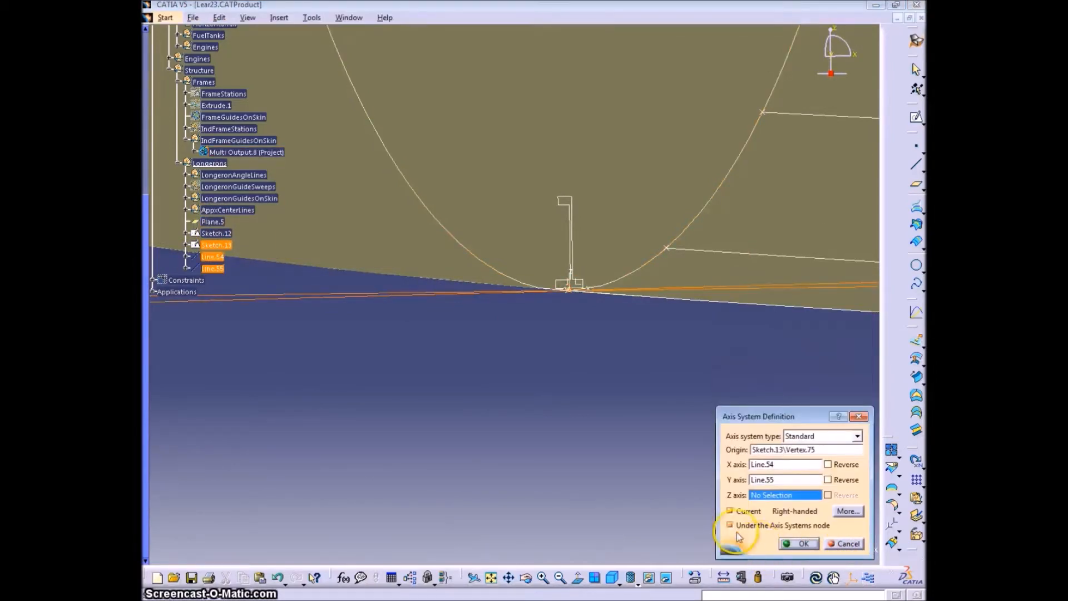
- Accept the axis system defined by the X and Y axis lines, and hide both of those lines
{"action": "middle_click_drag", "start_coordinate": [529, 389], "coordinate": [798, 536]}
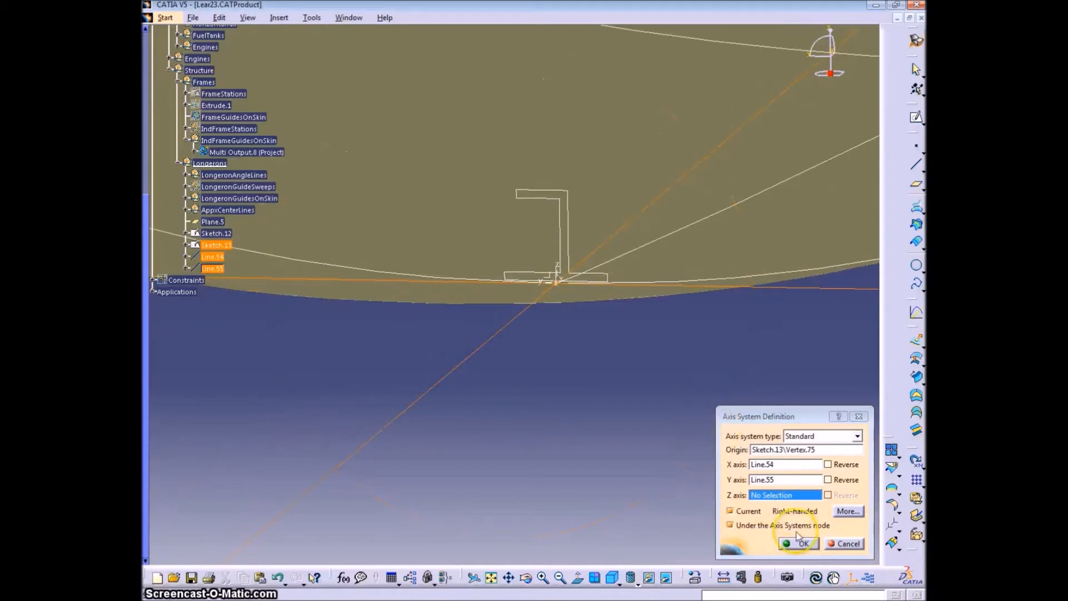
{"action": "left_click", "coordinate": [803, 544]}
{"action": "middle_click_drag", "start_coordinate": [584, 433], "coordinate": [472, 352]}
{"action": "right_click", "coordinate": [467, 349]}
{"action": "left_click", "coordinate": [526, 366]}
{"action": "right_click", "coordinate": [753, 298]}
{"action": "left_click", "coordinate": [779, 338]}
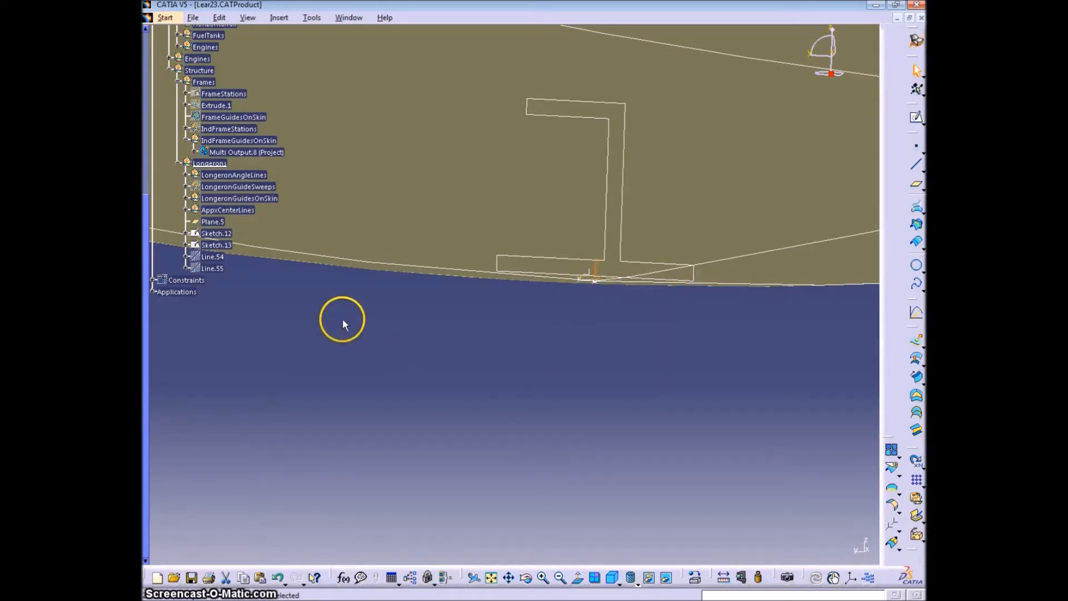
- Locate the new axis system at the section's origin in the specification tree
{"action": "right_click", "coordinate": [594, 268]}
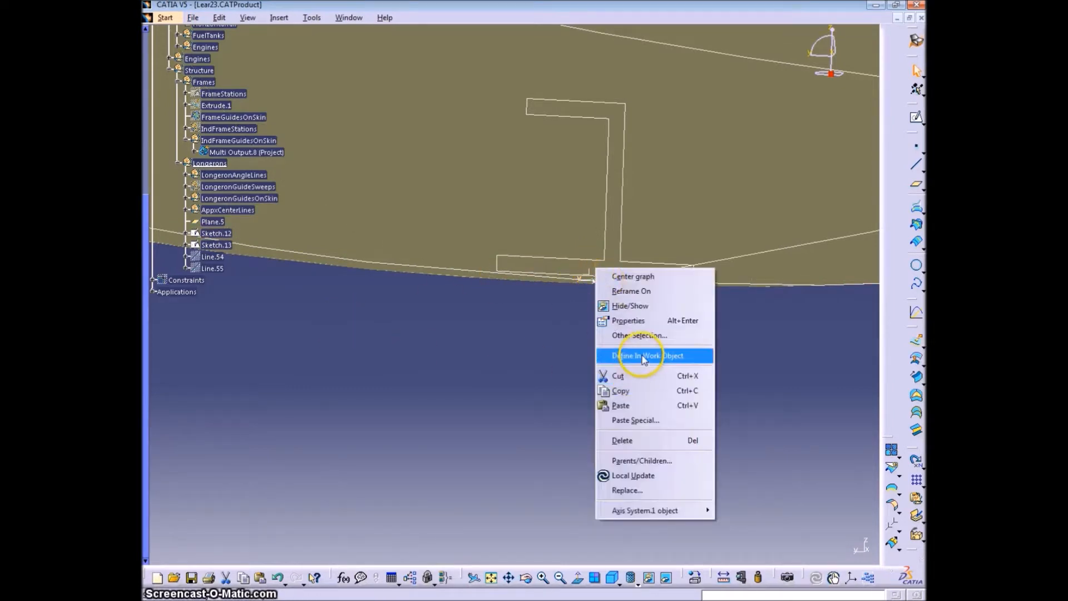
{"action": "left_click", "coordinate": [633, 277]}
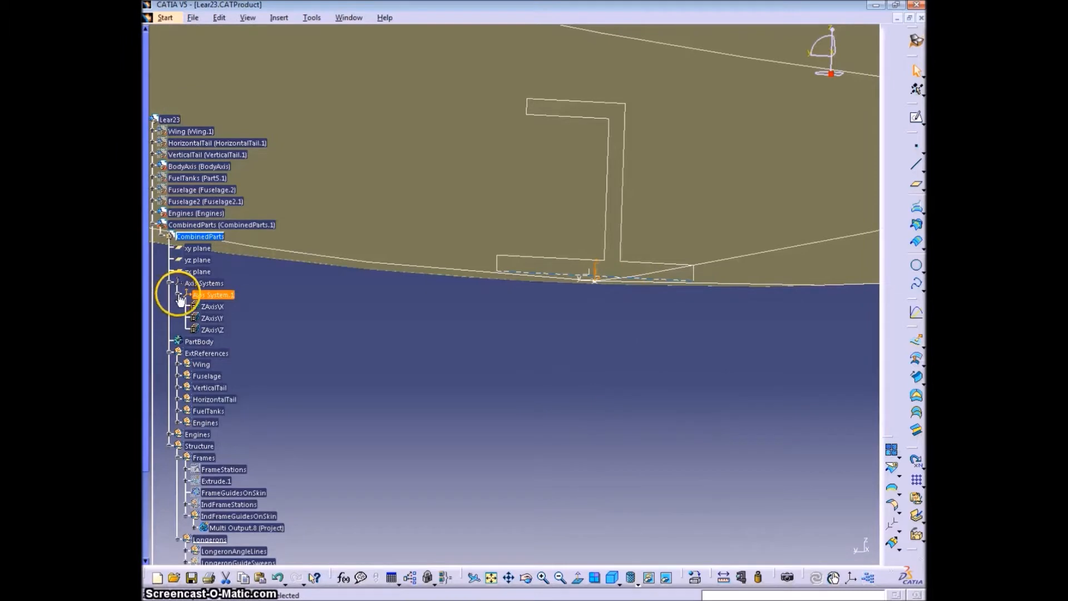
{"action": "left_click", "coordinate": [556, 324]}
- Start an axis system at the adjacent AxisOrigins-type sketch point in Sketch.13, with an infinite line normal to Plane.5 through it as X axis
{"action": "middle_click_drag", "start_coordinate": [556, 324], "coordinate": [462, 405]}
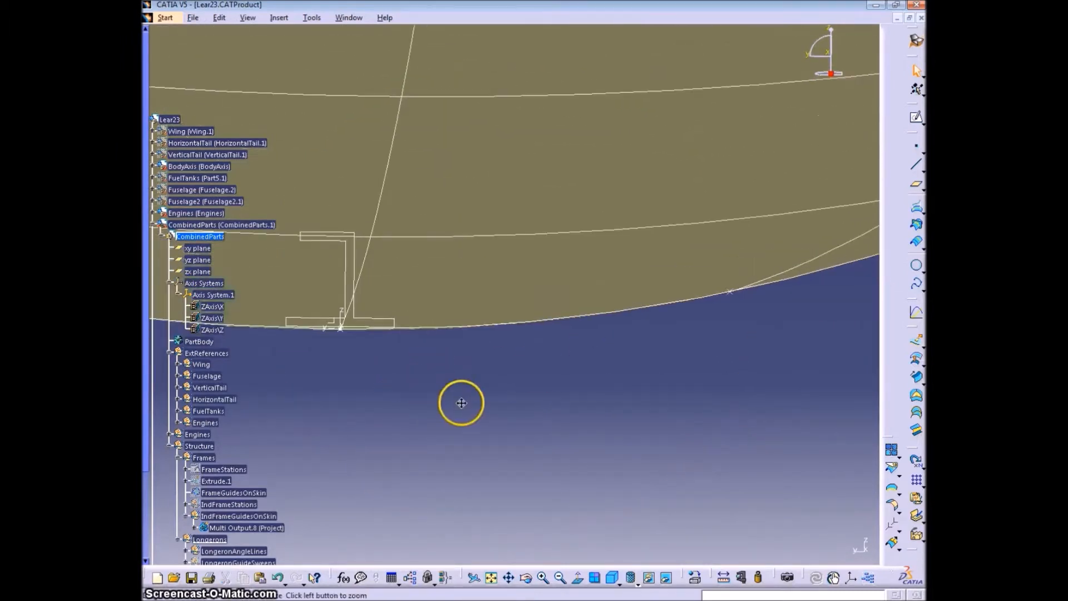
{"action": "left_click", "coordinate": [851, 579]}
{"action": "left_click", "coordinate": [730, 291]}
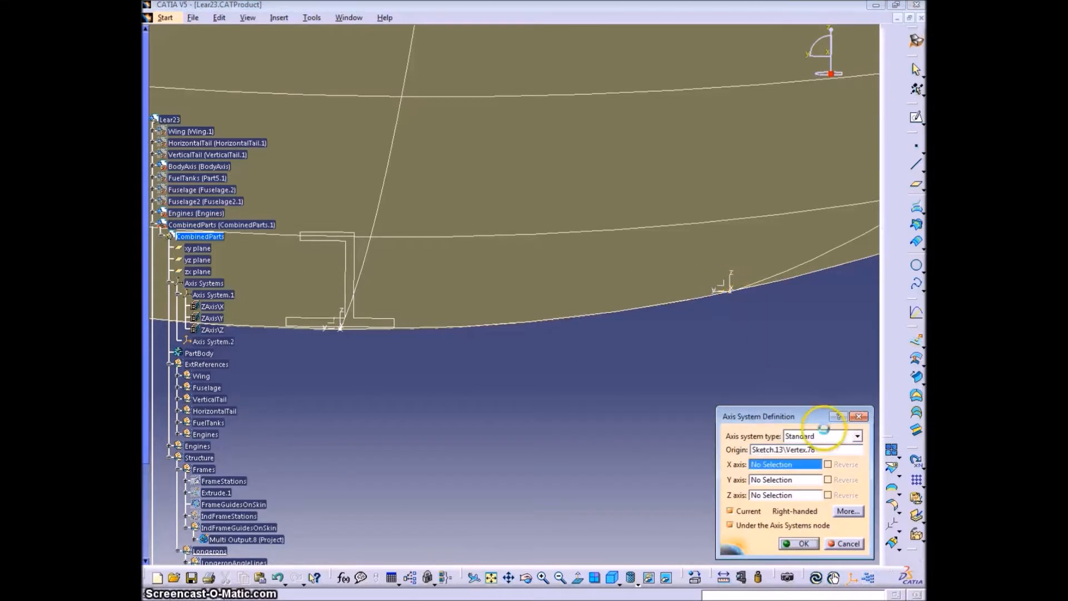
{"action": "right_click", "coordinate": [807, 466]}
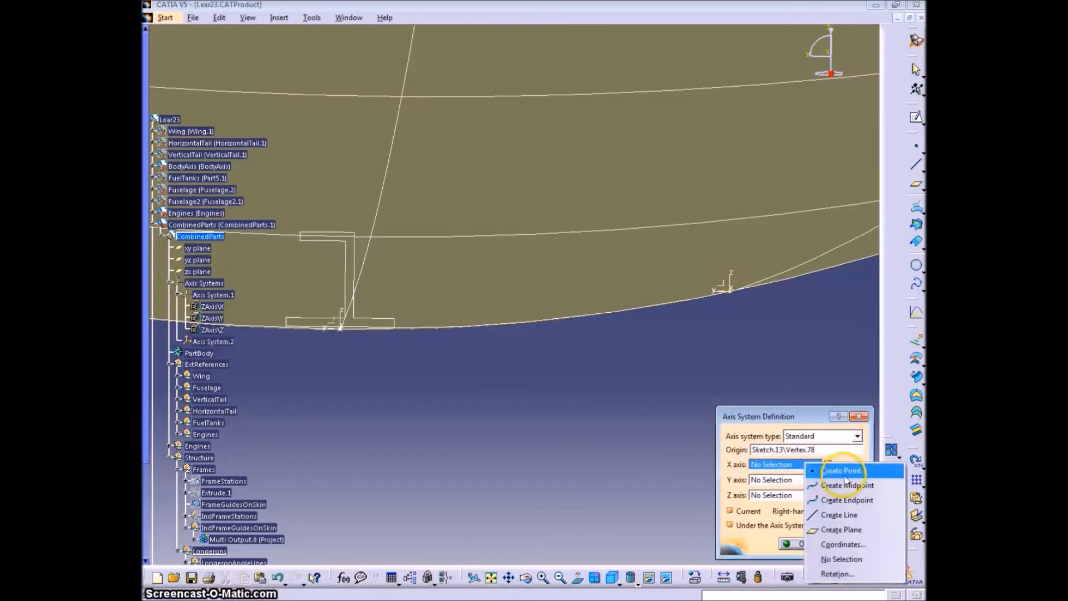
{"action": "left_click", "coordinate": [843, 515]}
{"action": "left_click", "coordinate": [842, 304]}
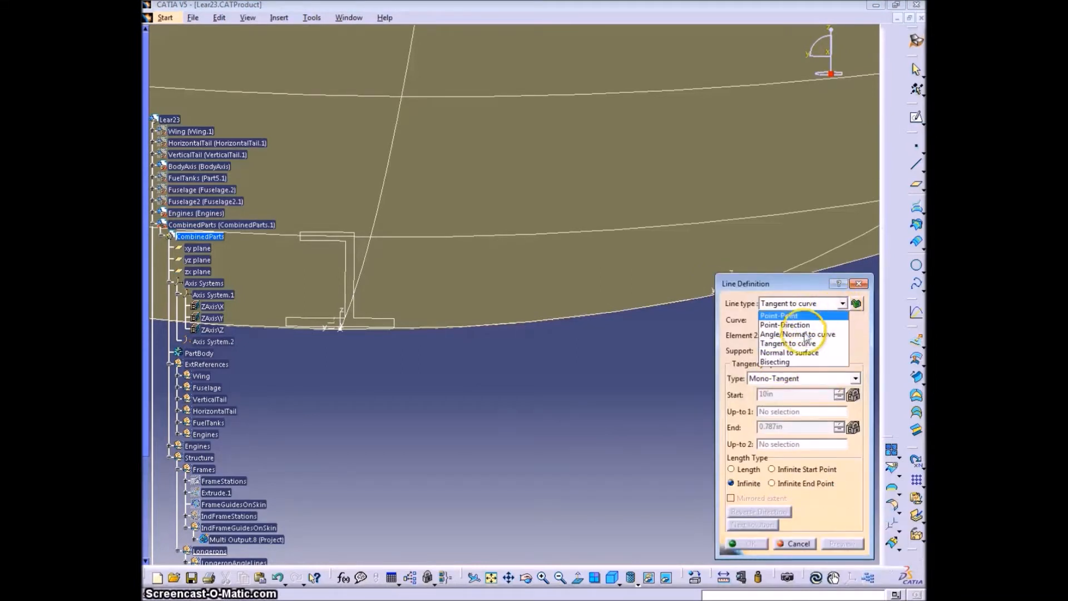
{"action": "left_click", "coordinate": [790, 361]}
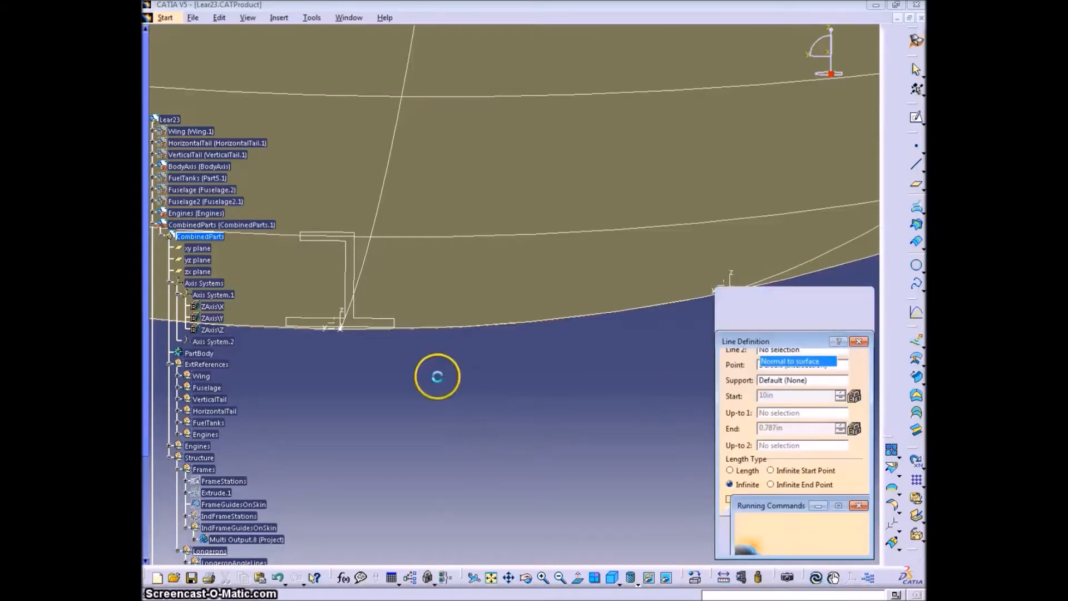
{"action": "left_click_drag", "start_coordinate": [147, 234], "coordinate": [147, 275]}
{"action": "left_click", "coordinate": [215, 479]}
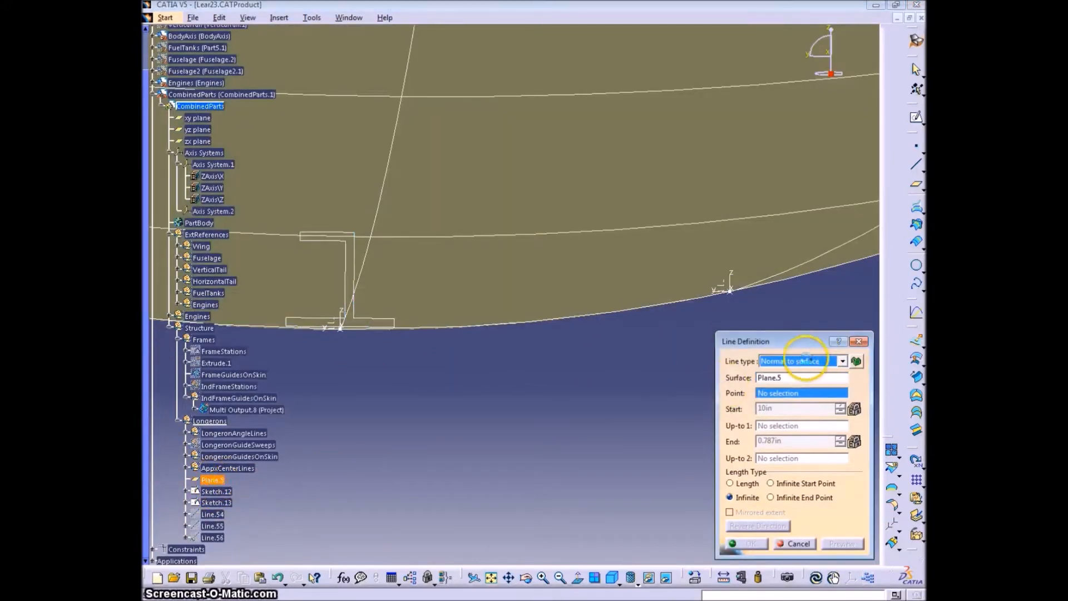
{"action": "left_click", "coordinate": [733, 300]}
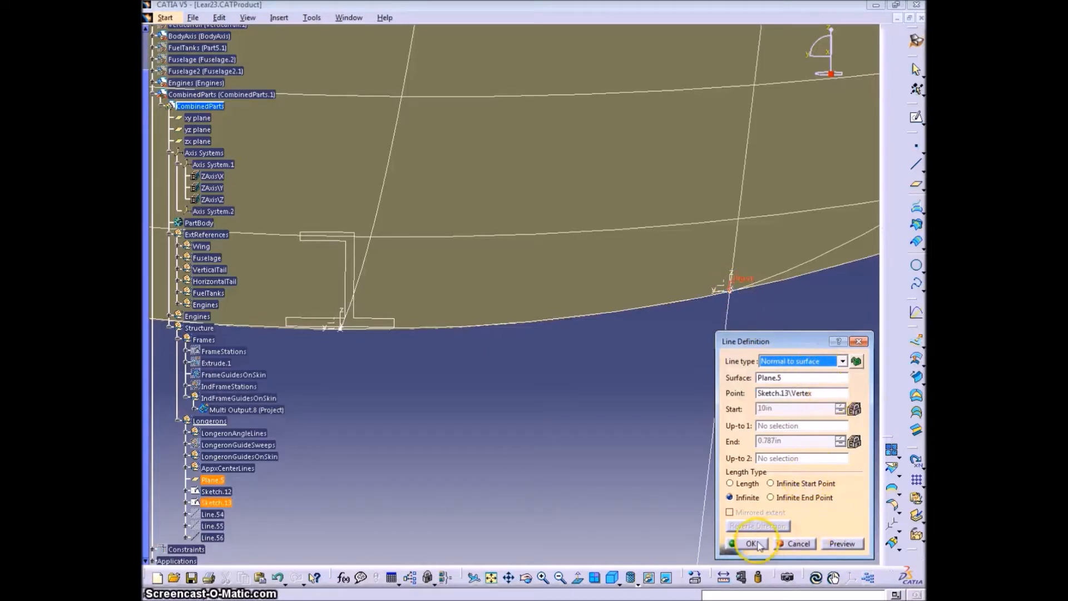
{"action": "left_click", "coordinate": [752, 543]}
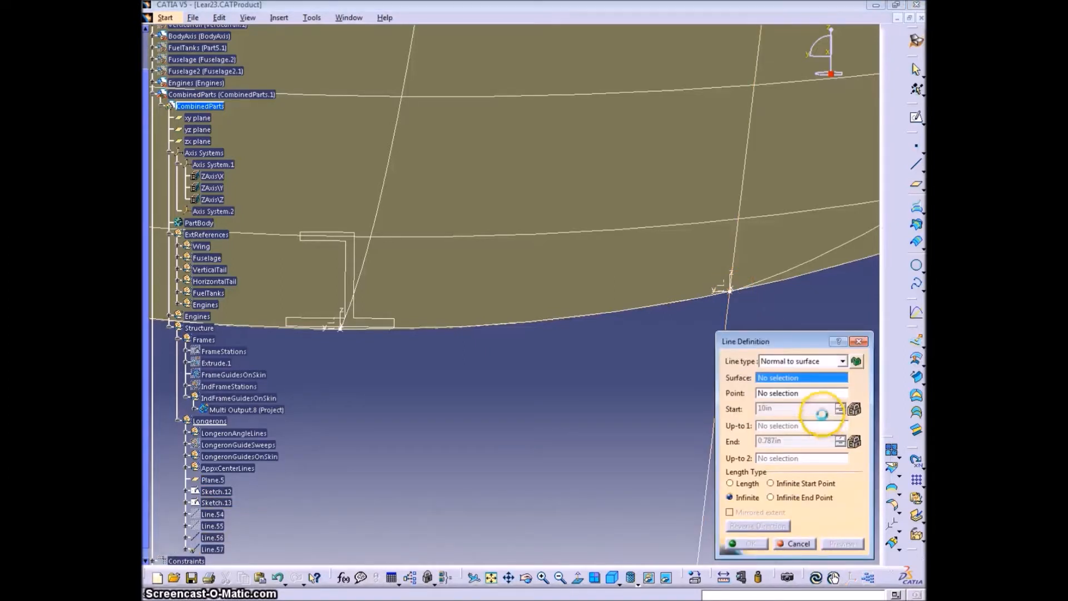
- Create an infinite line tangent to Project.1 at the same sketch point, supported by Plane.5, as the second axis system's Y axis
{"action": "left_click", "coordinate": [842, 361]}
{"action": "left_click", "coordinate": [789, 404]}
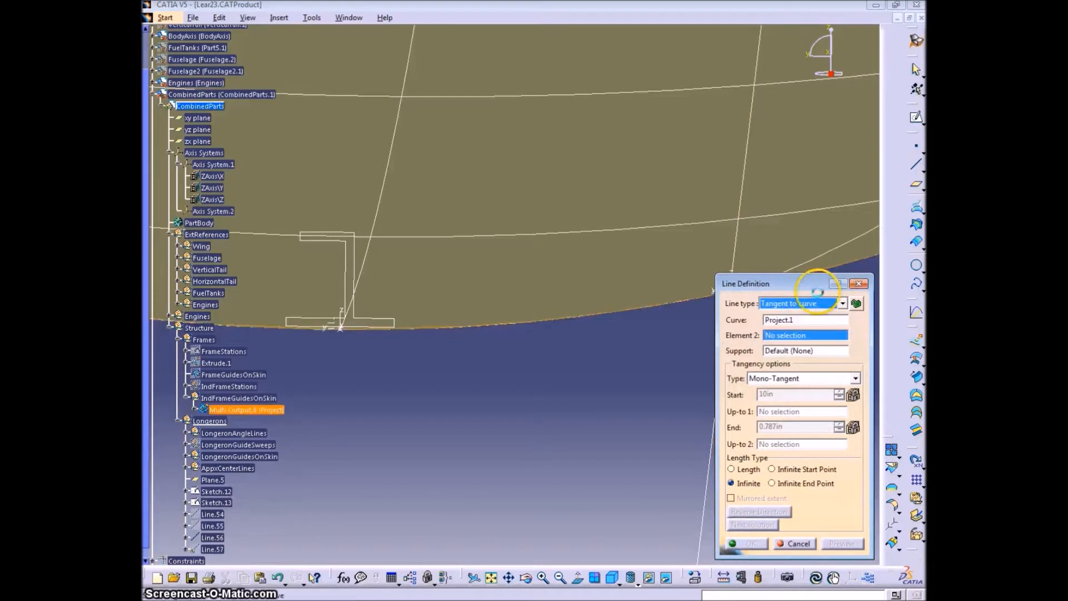
{"action": "middle_click_drag", "start_coordinate": [714, 314], "coordinate": [645, 327]}
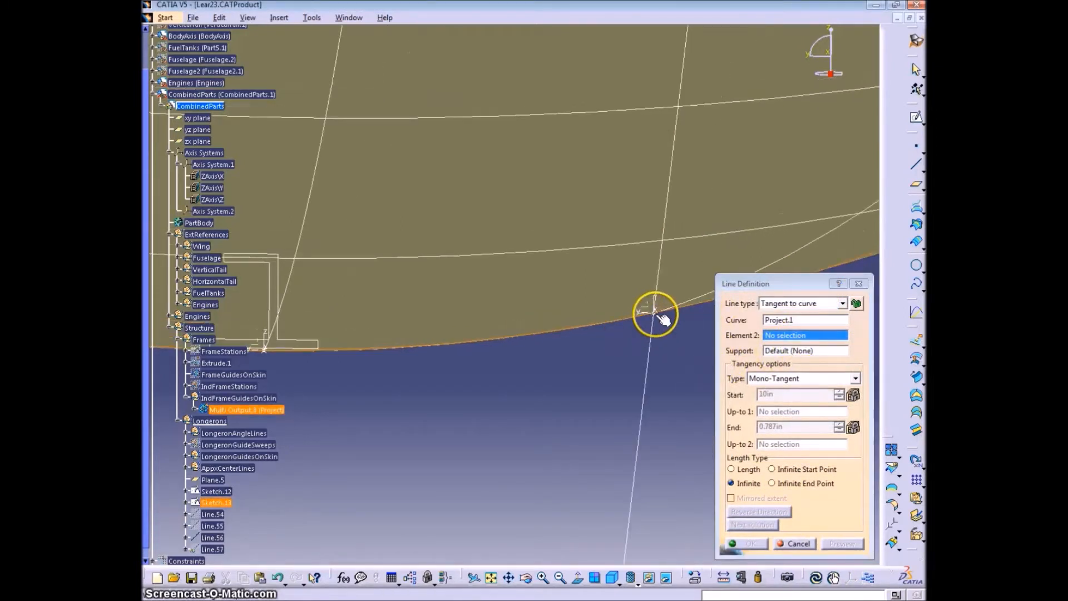
{"action": "left_click", "coordinate": [656, 312]}
{"action": "left_click", "coordinate": [806, 352]}
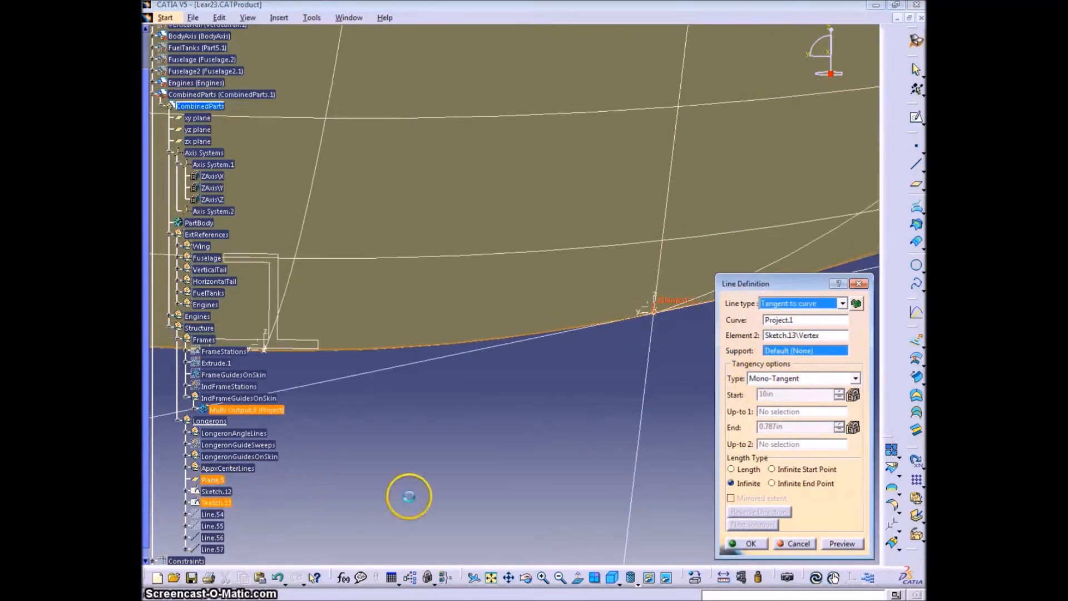
{"action": "left_click", "coordinate": [409, 496]}
{"action": "left_click", "coordinate": [750, 544]}
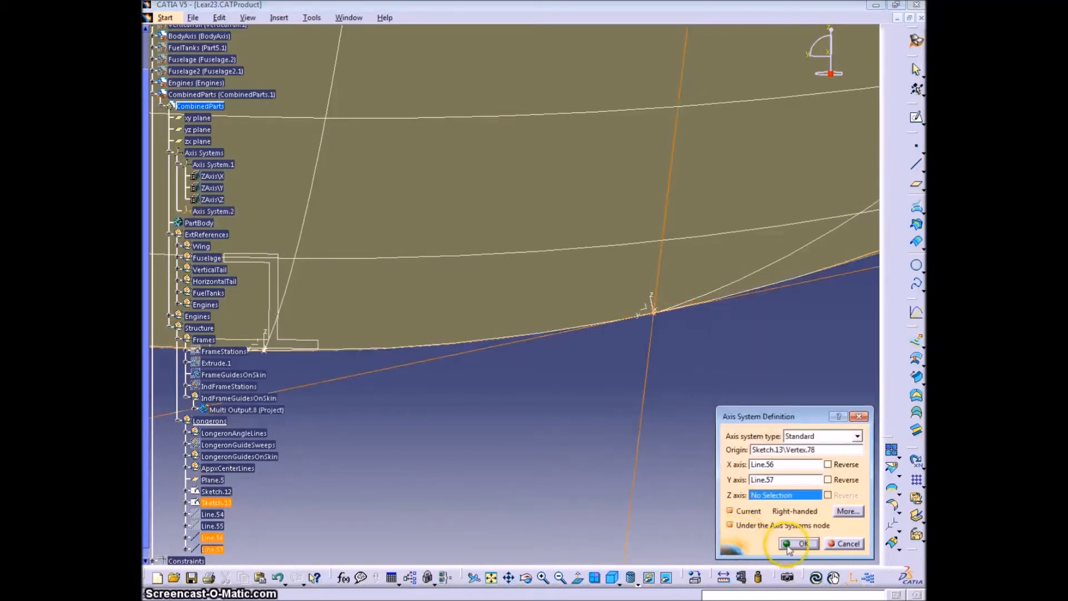
- Accept the second axis system and hide its two reference lines
{"action": "left_click", "coordinate": [807, 544]}
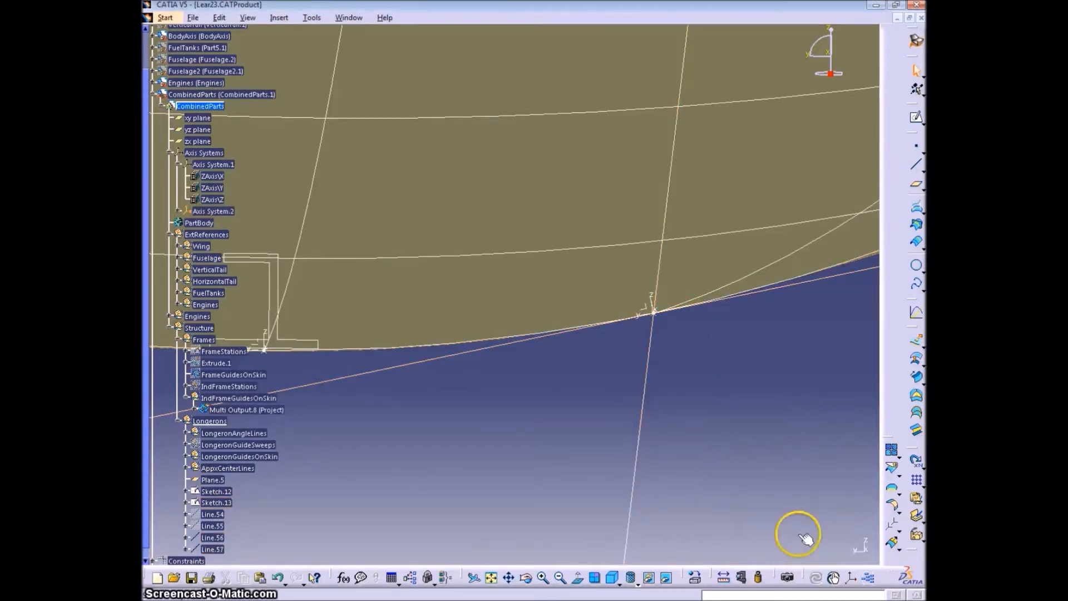
{"action": "right_click", "coordinate": [640, 422]}
{"action": "left_click", "coordinate": [681, 209]}
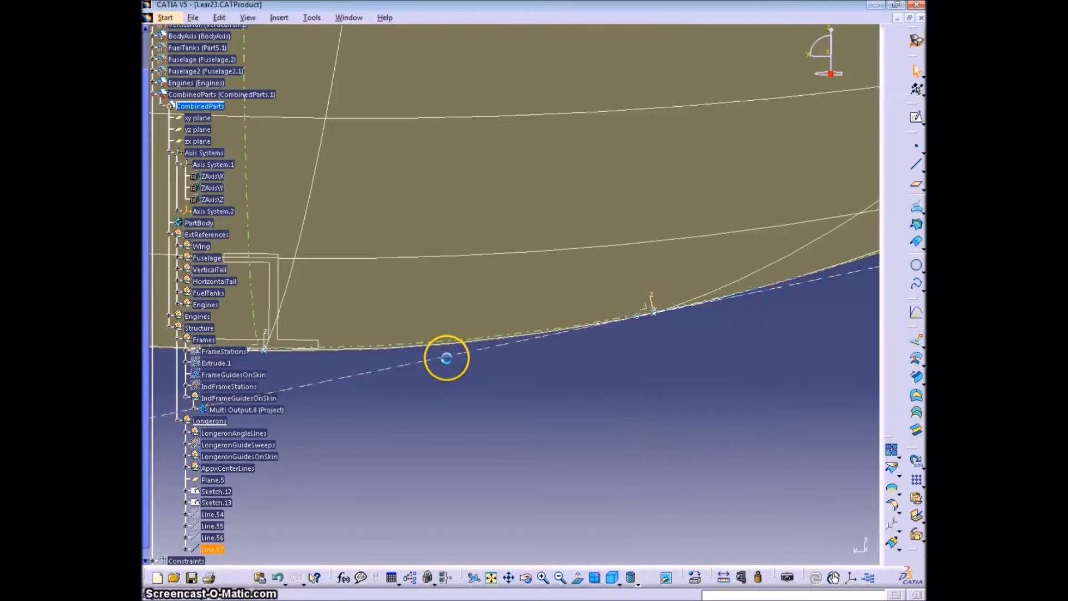
{"action": "right_click", "coordinate": [448, 354]}
{"action": "left_click", "coordinate": [465, 142]}
- Group Line.54 through Line.73 in a new geometrical set named AxisReferenceLines under Longerons
{"action": "mouse_move", "coordinate": [606, 422]}
{"action": "middle_mouse_down"}
{"action": "mouse_move", "coordinate": [551, 467]}
{"action": "mouse_move", "coordinate": [563, 474]}
{"action": "mouse_move", "coordinate": [626, 412]}
{"action": "mouse_move", "coordinate": [639, 495]}
{"action": "mouse_move", "coordinate": [619, 445]}
{"action": "middle_mouse_up"}
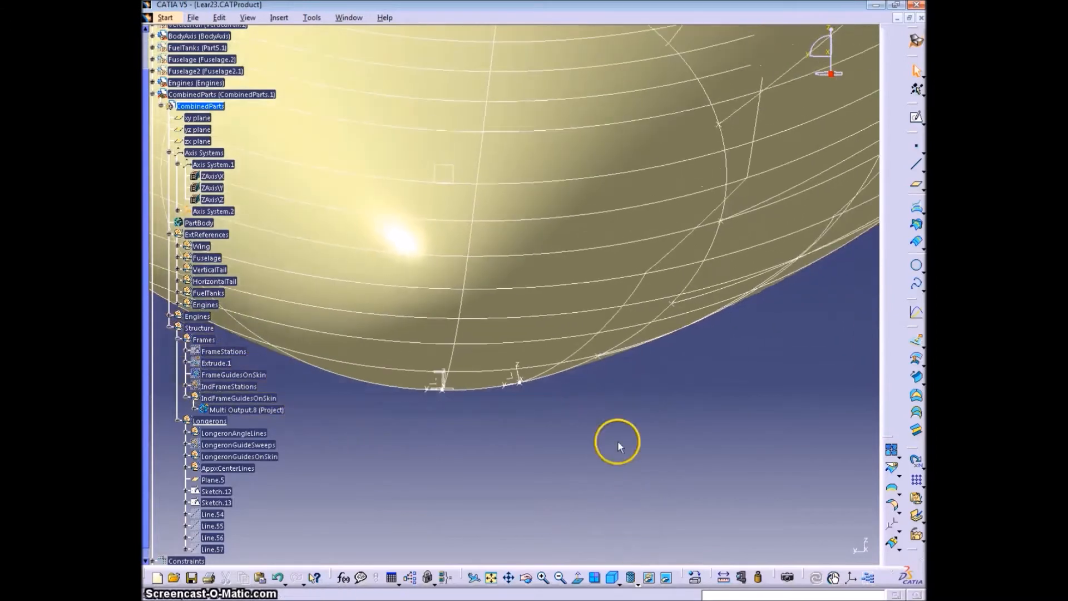
{"action": "middle_click_drag", "start_coordinate": [619, 443], "coordinate": [611, 463]}
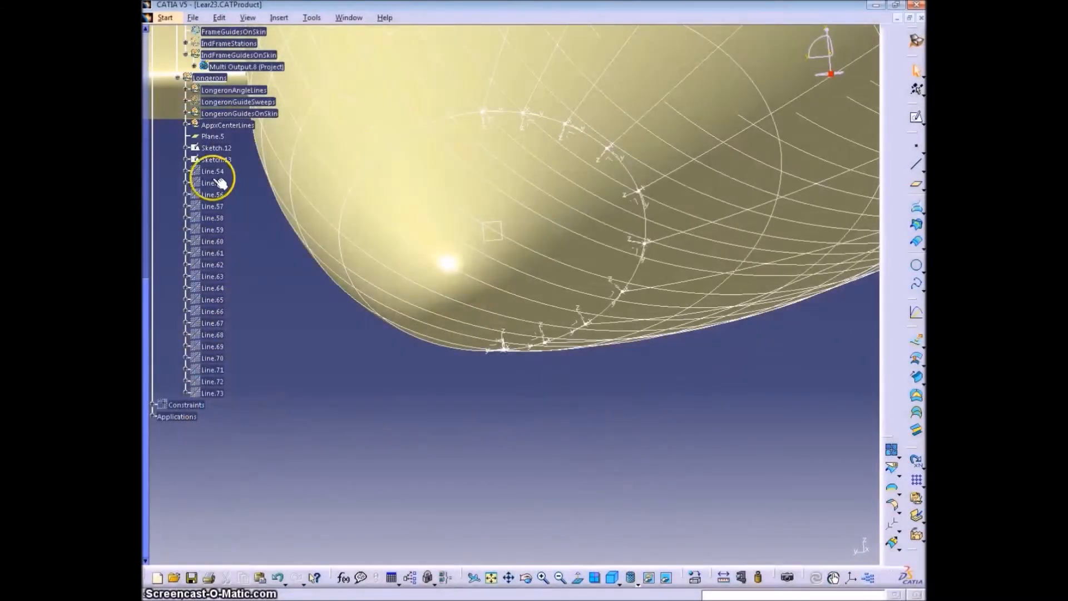
{"action": "left_click", "coordinate": [214, 173]}
{"action": "left_click", "coordinate": [212, 393], "text": "shift"}
{"action": "key", "text": "ctrl+c"}
{"action": "left_click", "coordinate": [278, 17]}
{"action": "left_click", "coordinate": [317, 78]}
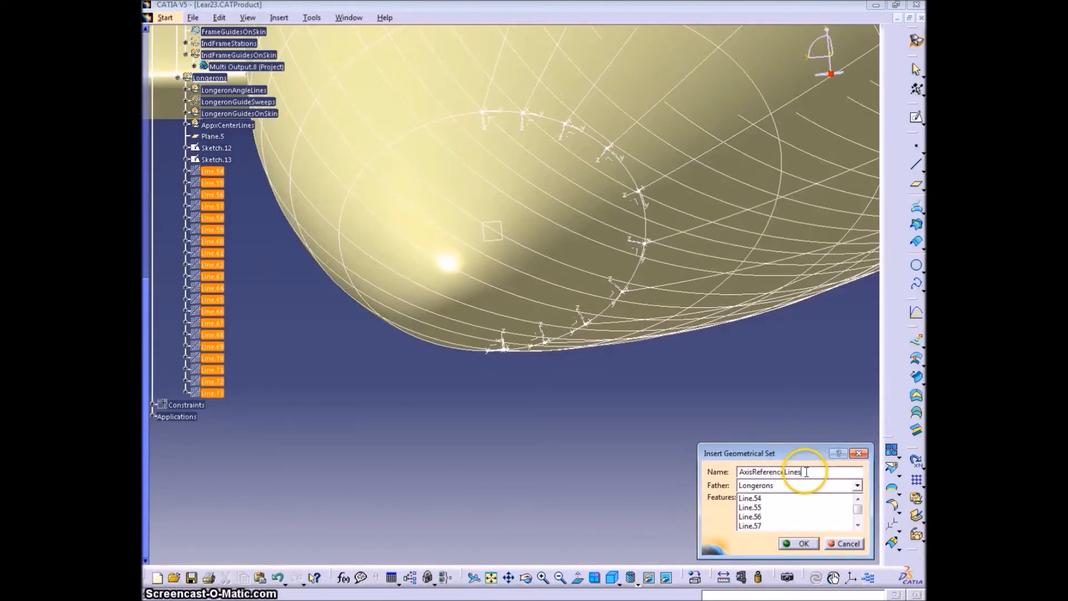
{"action": "left_click", "coordinate": [797, 543]}
- Rename Sketch.13, which holds the longeron points, as AxisOrigins
{"action": "middle_click_drag", "start_coordinate": [348, 419], "coordinate": [357, 439]}
{"action": "middle_click_drag", "start_coordinate": [305, 272], "coordinate": [358, 391]}
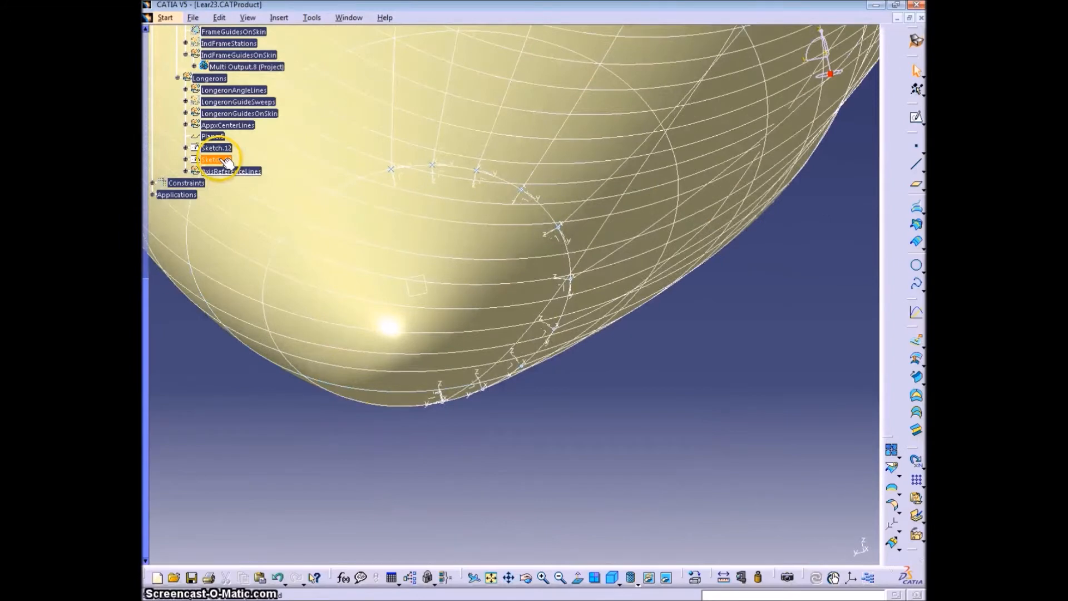
{"action": "key", "text": "alt+Return"}
{"action": "left_click", "coordinate": [690, 234]}
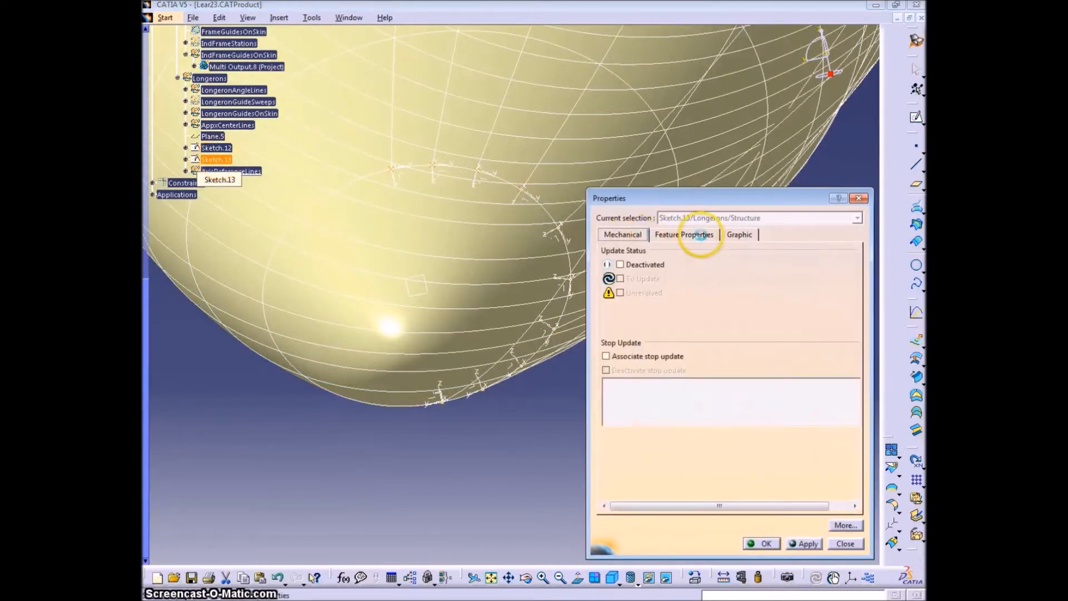
{"action": "type", "text": "AxisOrigins"}
{"action": "key", "text": "Return"}
- Rename Sketch.12, which holds the Z-shaped section, as LongeronCrossSection
{"action": "middle_click_drag", "start_coordinate": [431, 406], "coordinate": [423, 313]}
{"action": "left_click", "coordinate": [217, 148]}
{"action": "key", "text": "alt+Return"}
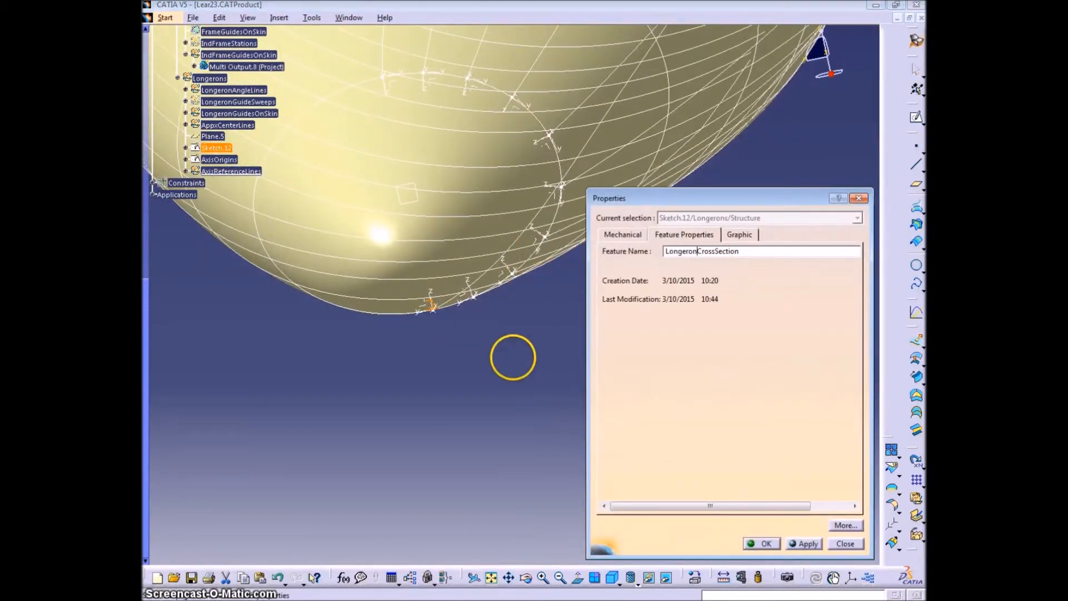
{"action": "key", "text": "Return"}
- Copy LongeronCrossSection with an Axis To Axis transformation from reference Axis System.1 to target Axis System.2, with a surface result
{"action": "mouse_move", "coordinate": [461, 381]}
{"action": "middle_mouse_down"}
{"action": "mouse_move", "coordinate": [449, 291]}
{"action": "mouse_move", "coordinate": [477, 219]}
{"action": "mouse_move", "coordinate": [342, 247]}
{"action": "middle_mouse_up"}
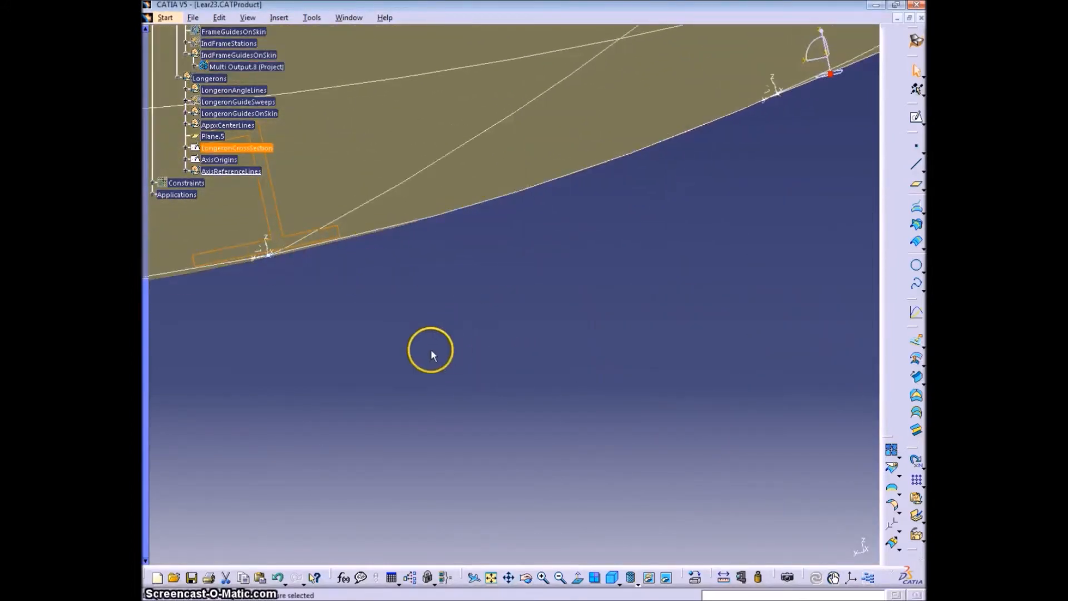
{"action": "left_click", "coordinate": [893, 526]}
{"action": "left_click", "coordinate": [265, 245]}
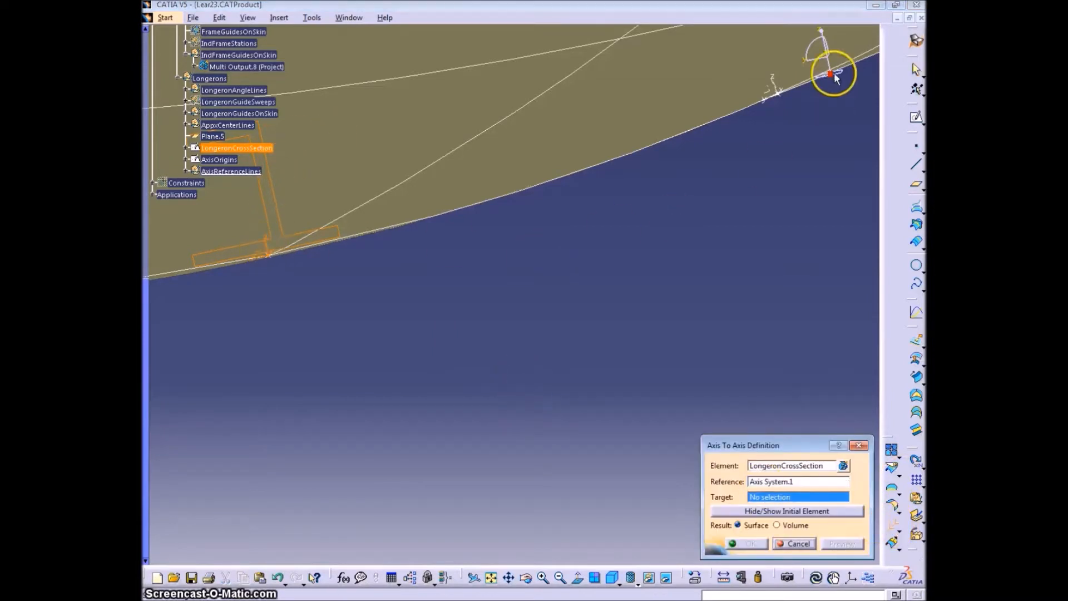
{"action": "left_click", "coordinate": [770, 79]}
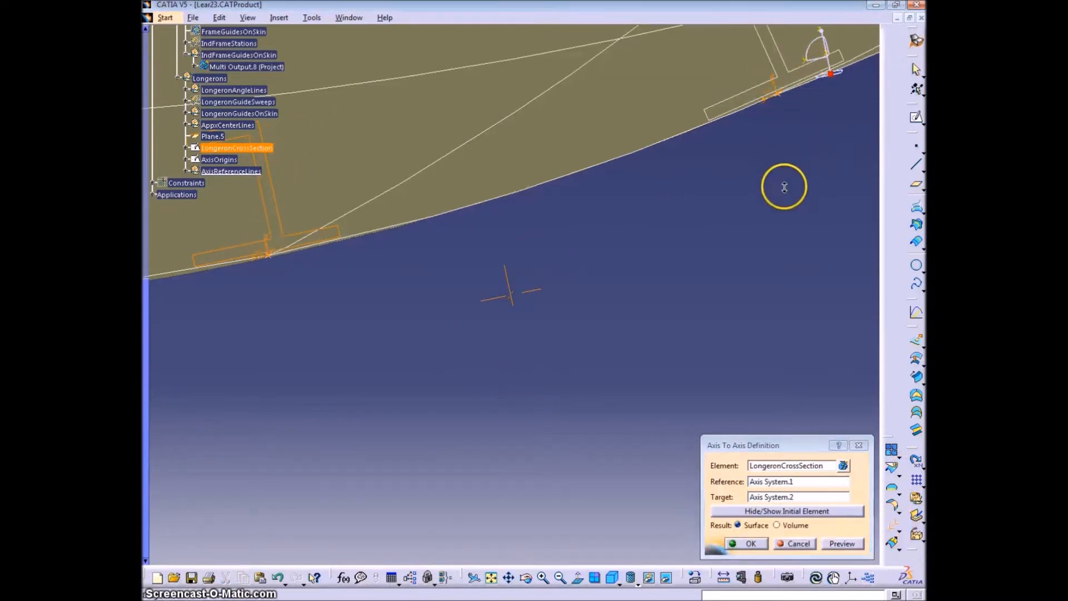
{"action": "left_click", "coordinate": [618, 582]}
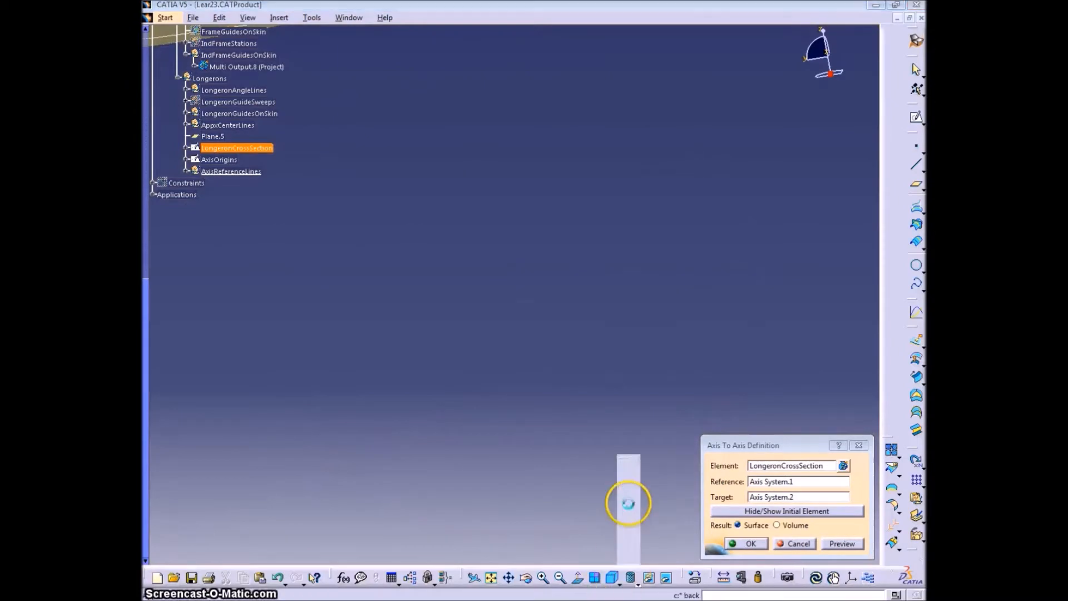
{"action": "left_click", "coordinate": [630, 506]}
{"action": "left_click", "coordinate": [619, 582]}
{"action": "left_click", "coordinate": [631, 491]}
{"action": "mouse_move", "coordinate": [407, 343]}
{"action": "middle_mouse_down"}
{"action": "mouse_move", "coordinate": [353, 243]}
{"action": "mouse_move", "coordinate": [359, 188]}
{"action": "middle_mouse_up"}
{"action": "mouse_move", "coordinate": [572, 148]}
{"action": "middle_mouse_down"}
{"action": "mouse_move", "coordinate": [469, 386]}
{"action": "mouse_move", "coordinate": [464, 538]}
{"action": "mouse_move", "coordinate": [510, 266]}
{"action": "mouse_move", "coordinate": [489, 363]}
{"action": "mouse_move", "coordinate": [377, 357]}
{"action": "mouse_move", "coordinate": [535, 317]}
{"action": "middle_mouse_up"}
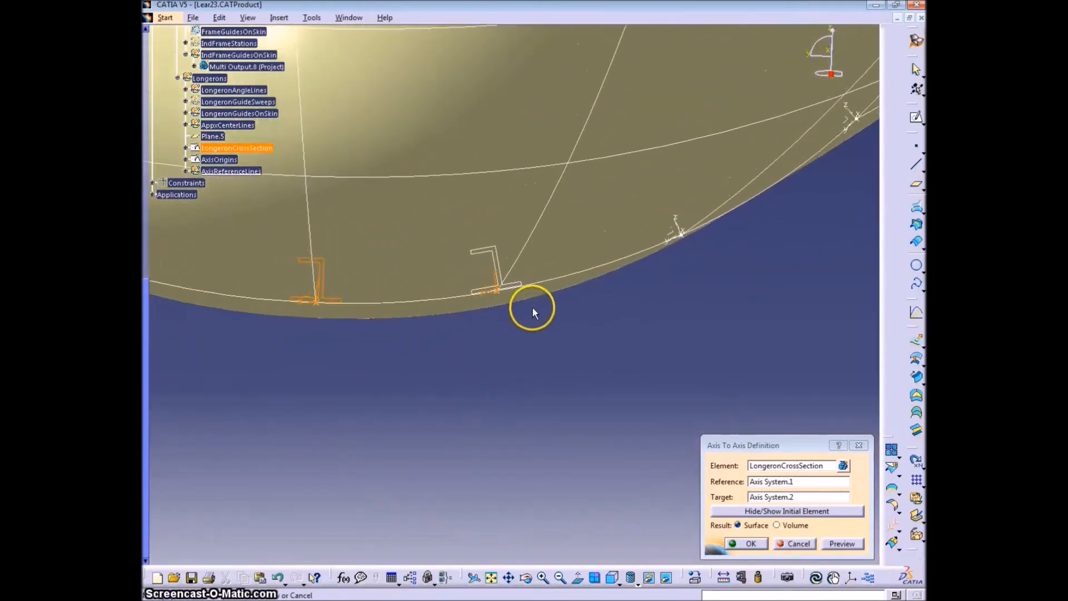
{"action": "left_click", "coordinate": [750, 543]}
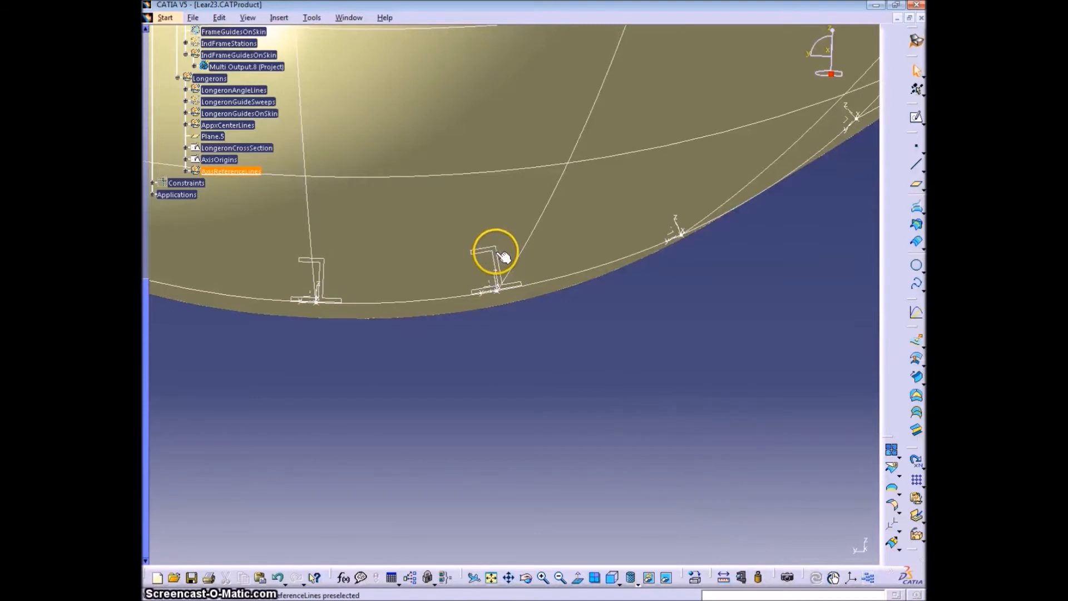
- Move the axis-to-axis transformation into a new geometrical set named CrossSectionTranslations under Longerons
{"action": "left_click", "coordinate": [186, 171]}
{"action": "left_click", "coordinate": [261, 416]}
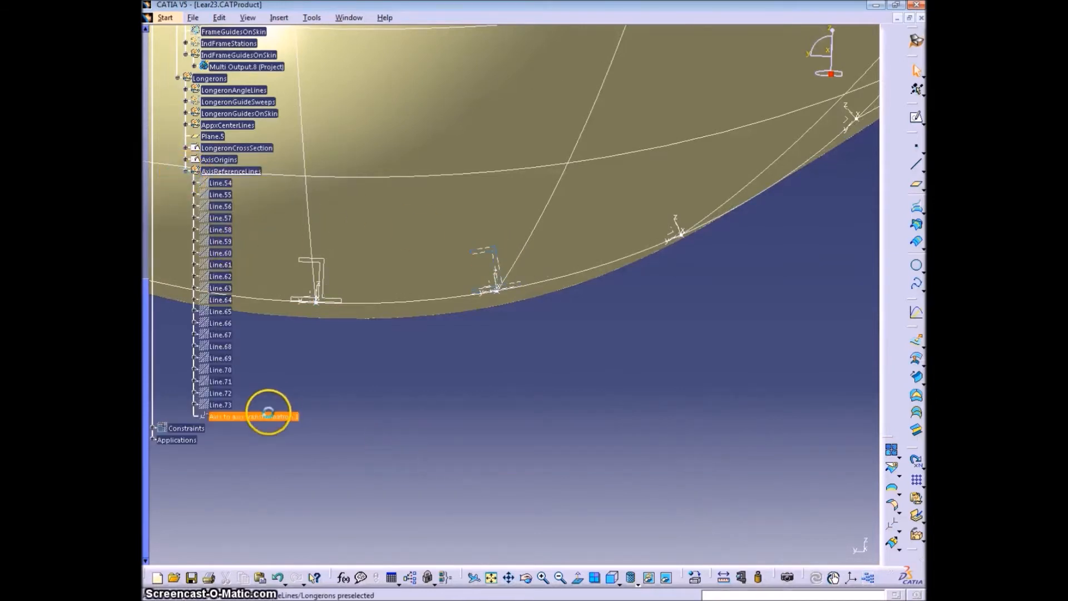
{"action": "left_click", "coordinate": [279, 17]}
{"action": "left_click", "coordinate": [339, 78]}
{"action": "left_click", "coordinate": [857, 485]}
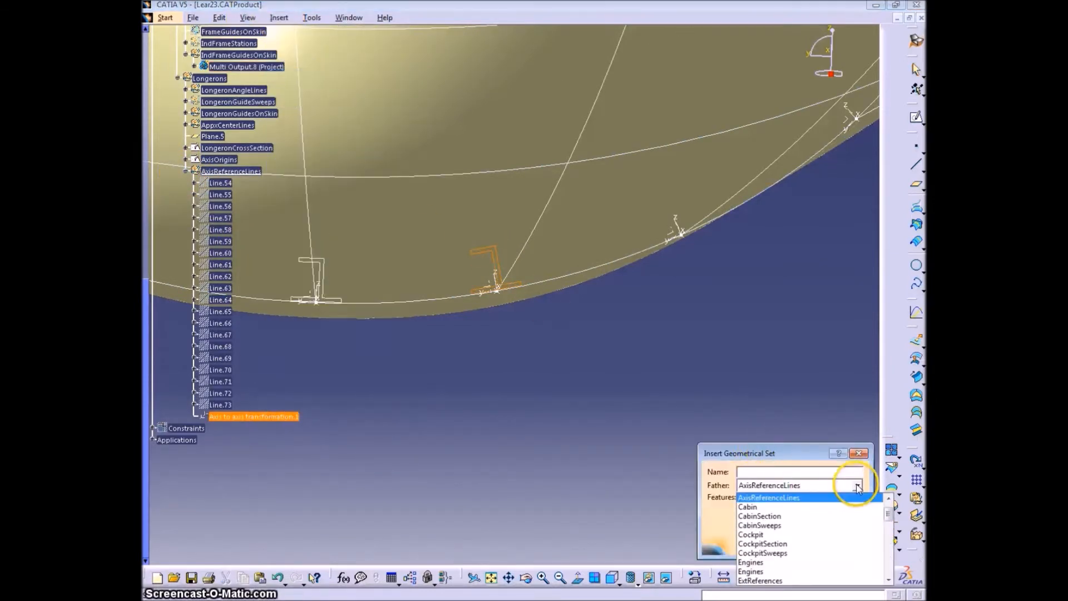
{"action": "scroll", "coordinate": [779, 517], "scroll_direction": "down", "scroll_amount": 4}
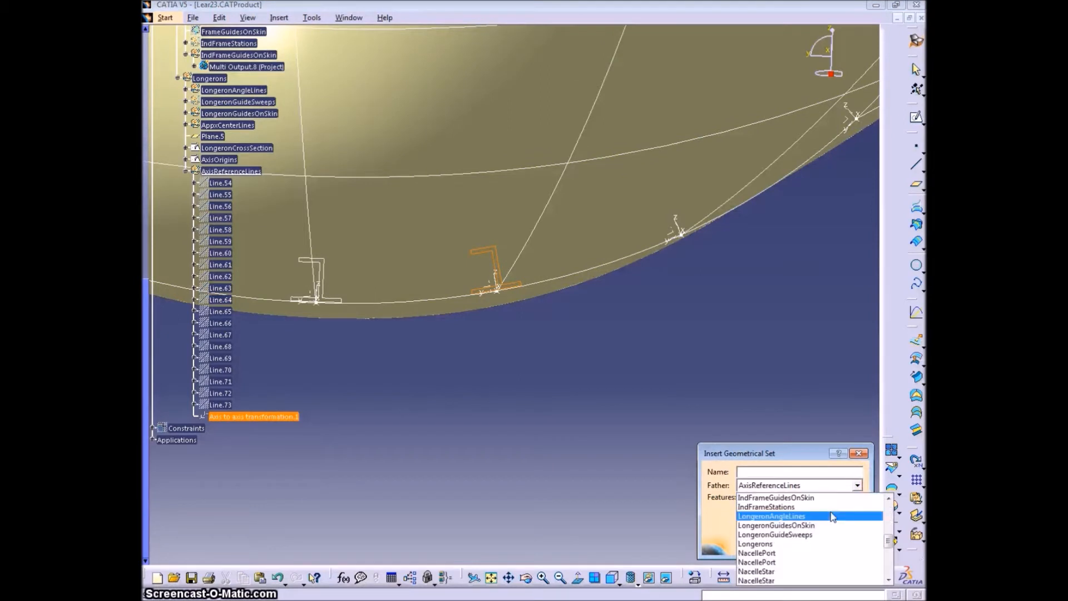
{"action": "left_click", "coordinate": [770, 538]}
{"action": "left_click", "coordinate": [775, 471]}
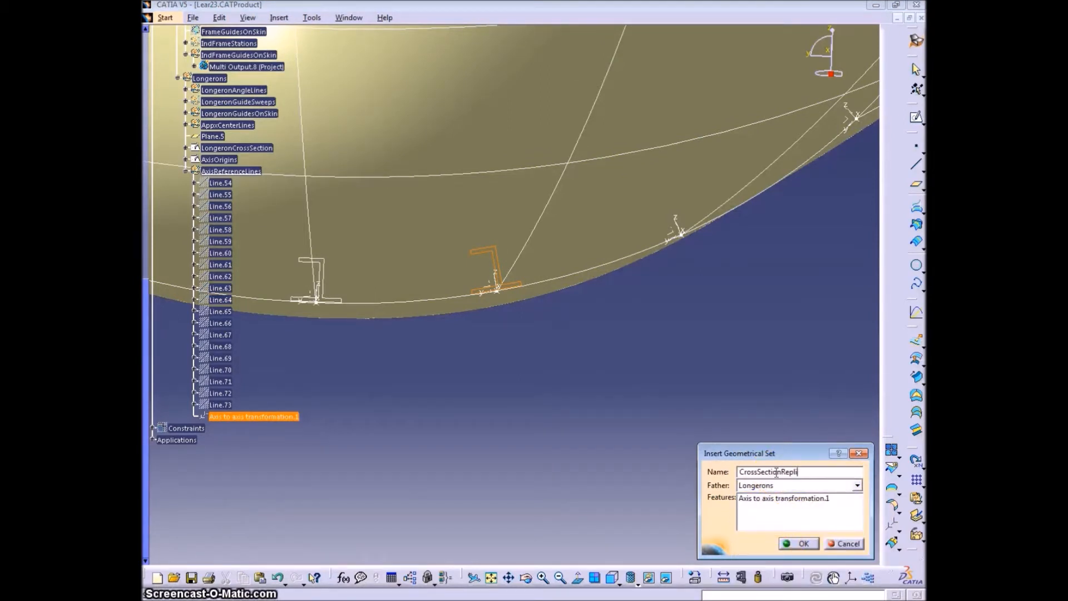
{"action": "type", "text": "CrossSectionTranslations"}
{"action": "key", "text": "Return"}
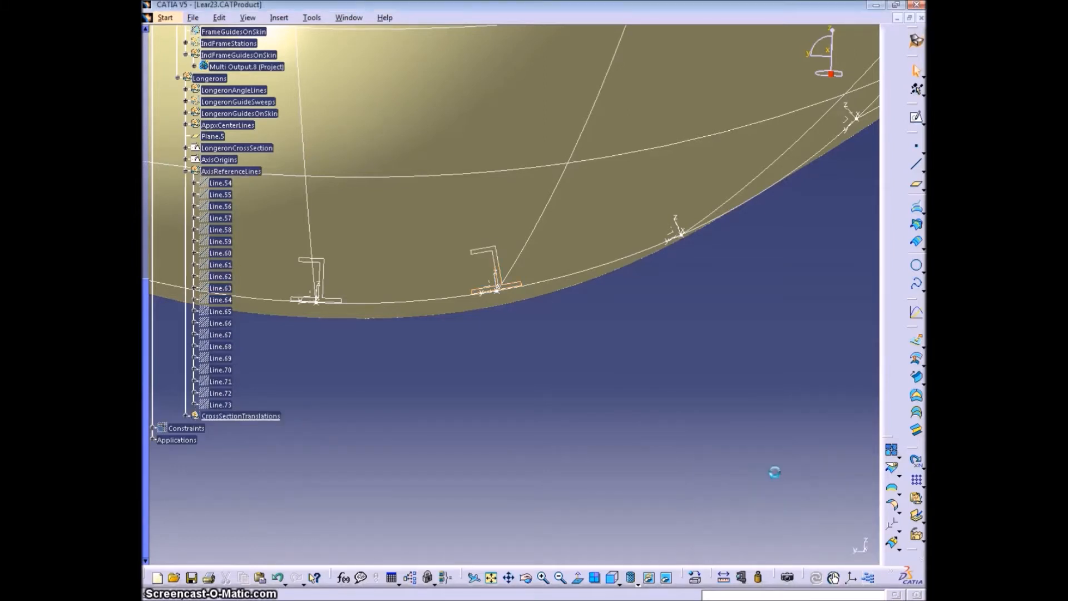
{"action": "left_click", "coordinate": [185, 171]}
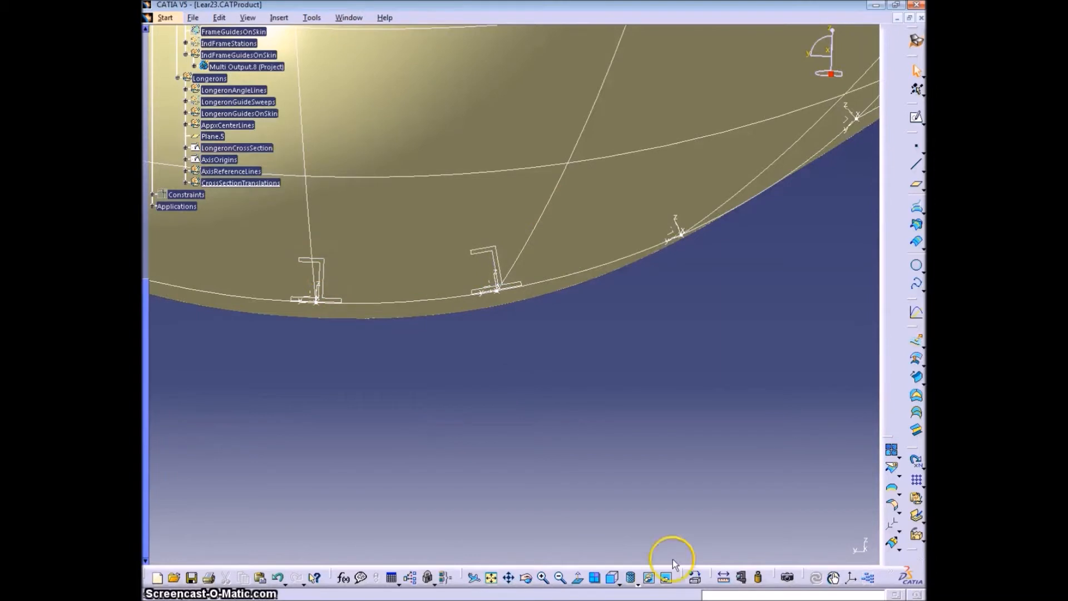
- Copy LongeronCrossSection with an Axis To Axis transformation from its own axis system to the one at the third longeron point
{"action": "left_click", "coordinate": [915, 536]}
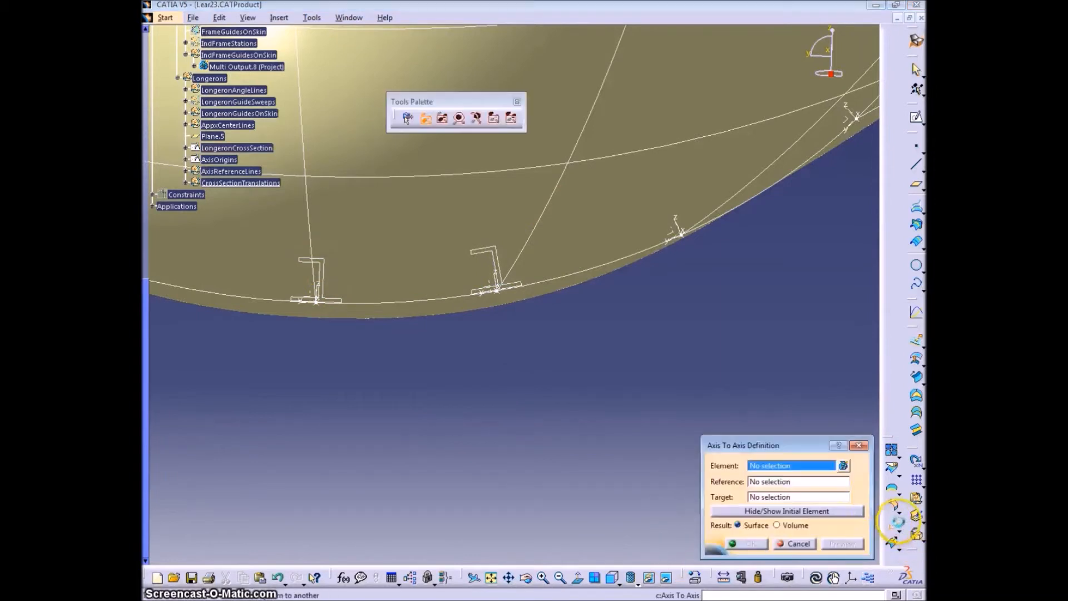
{"action": "left_click", "coordinate": [322, 285]}
{"action": "left_click", "coordinate": [311, 290]}
{"action": "left_click", "coordinate": [682, 221]}
{"action": "left_click", "coordinate": [748, 543]}
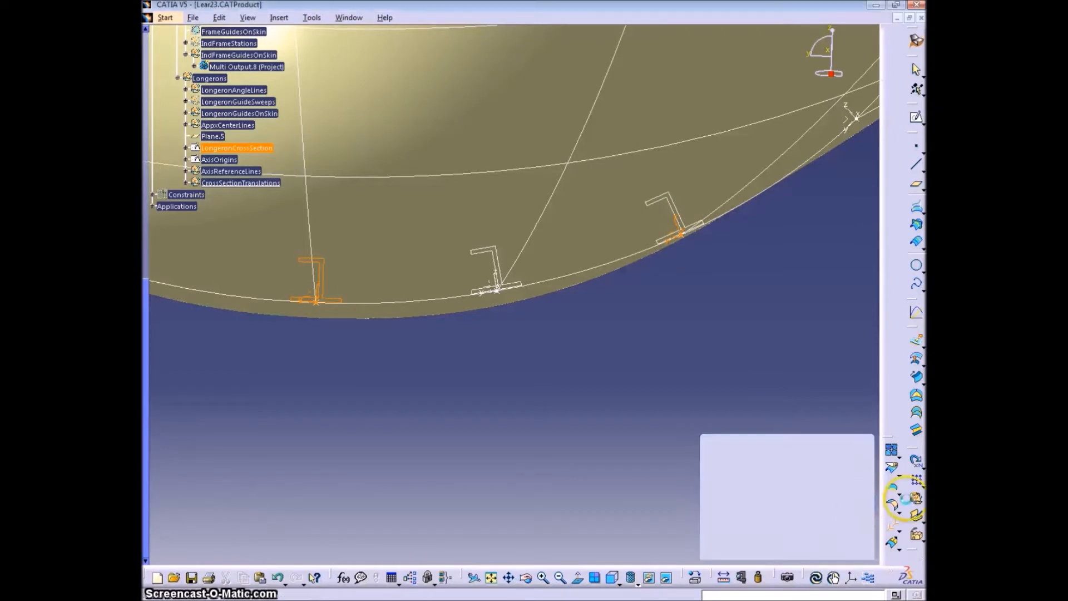
- Copy LongeronCrossSection with an Axis To Axis transformation onto the axis system at the fourth longeron point
{"action": "left_click", "coordinate": [892, 526]}
{"action": "left_click", "coordinate": [317, 258]}
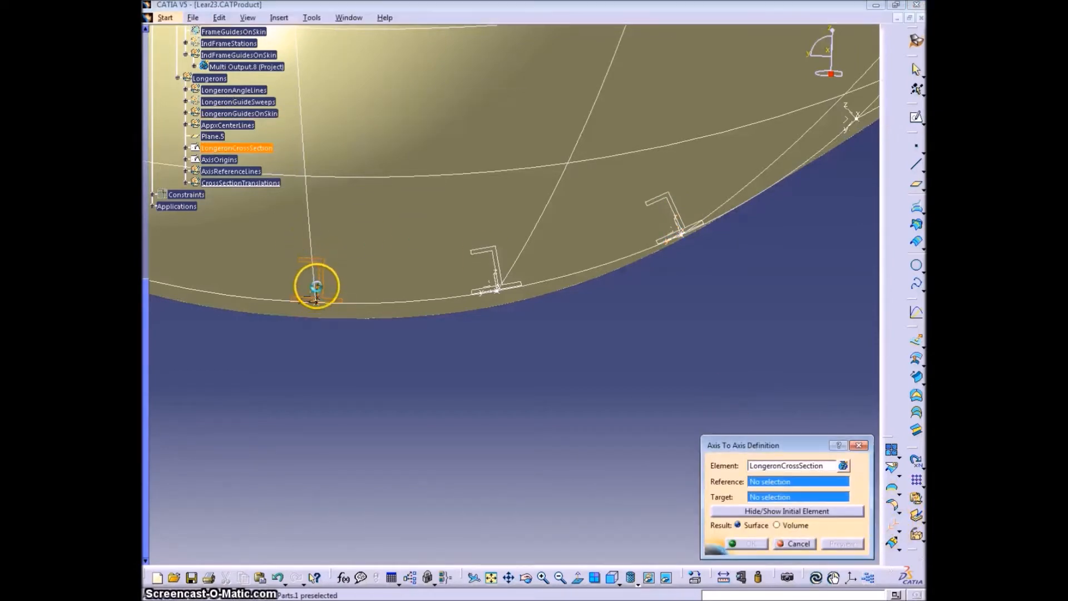
{"action": "left_click", "coordinate": [853, 111]}
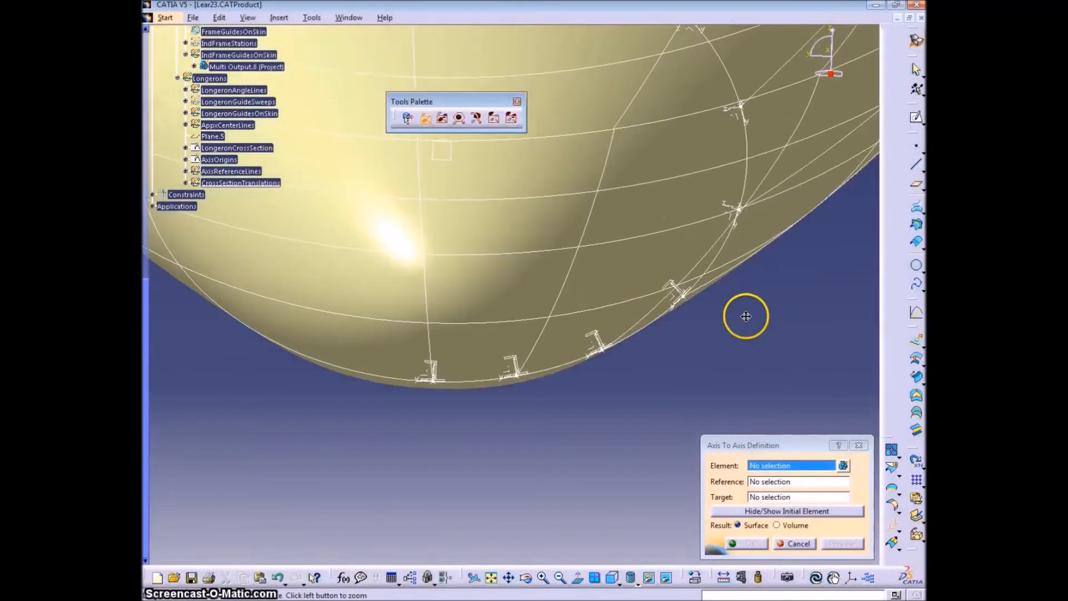
- Edit the LongeronCrossSection sketch, set the Z section's overall height to 1.5 in, and exit the sketch
{"action": "middle_click_drag", "start_coordinate": [745, 316], "coordinate": [784, 362]}
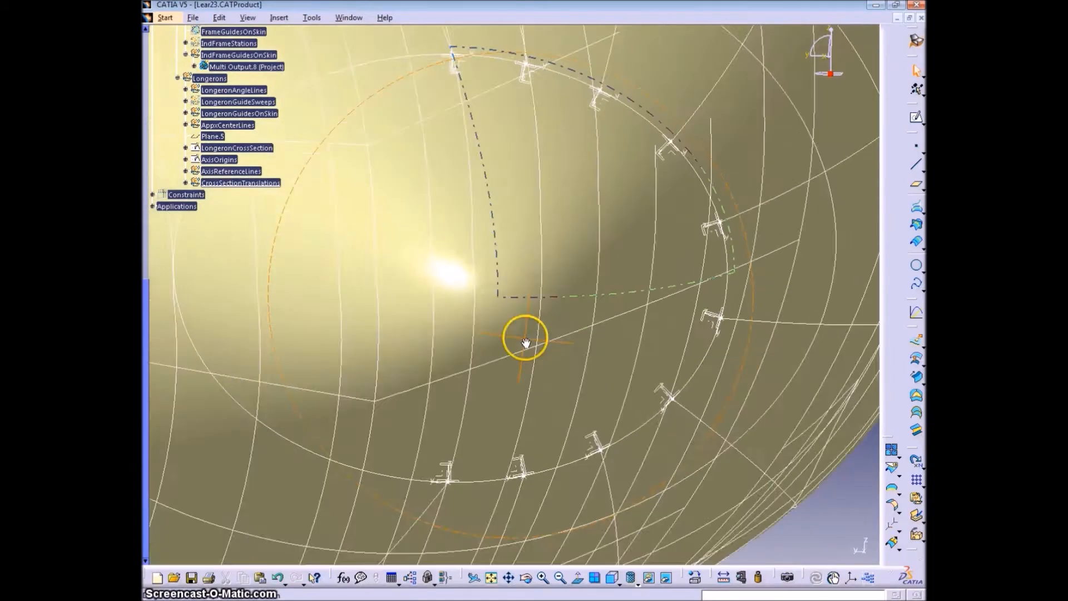
{"action": "middle_click_drag", "start_coordinate": [525, 338], "coordinate": [575, 341]}
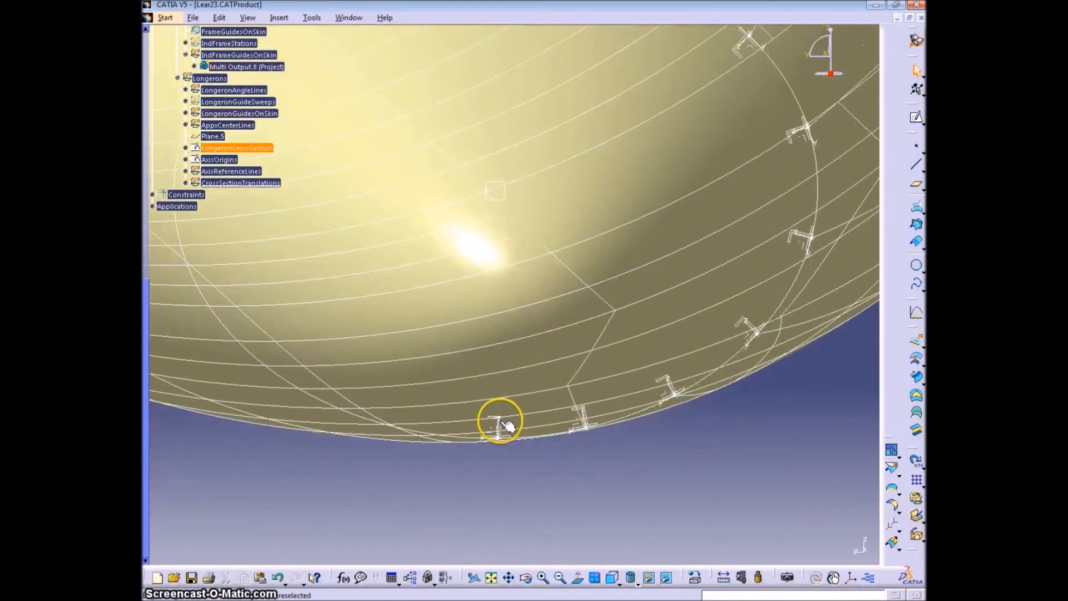
{"action": "double_click", "coordinate": [222, 148]}
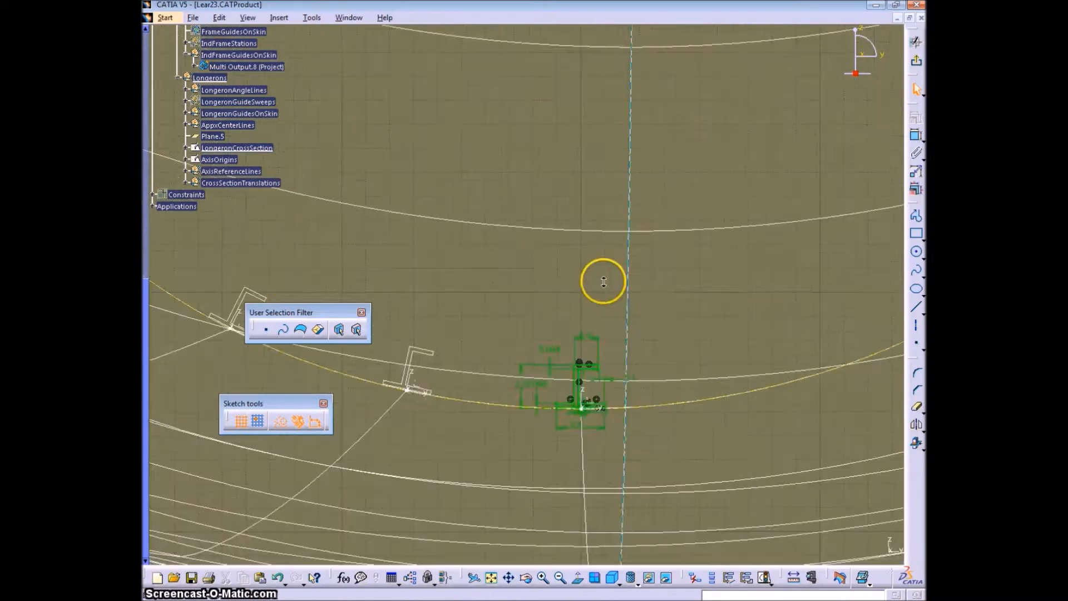
{"action": "double_click", "coordinate": [510, 371]}
{"action": "type", "text": "1.5"}
{"action": "key", "text": "Return"}
{"action": "left_click", "coordinate": [914, 62]}
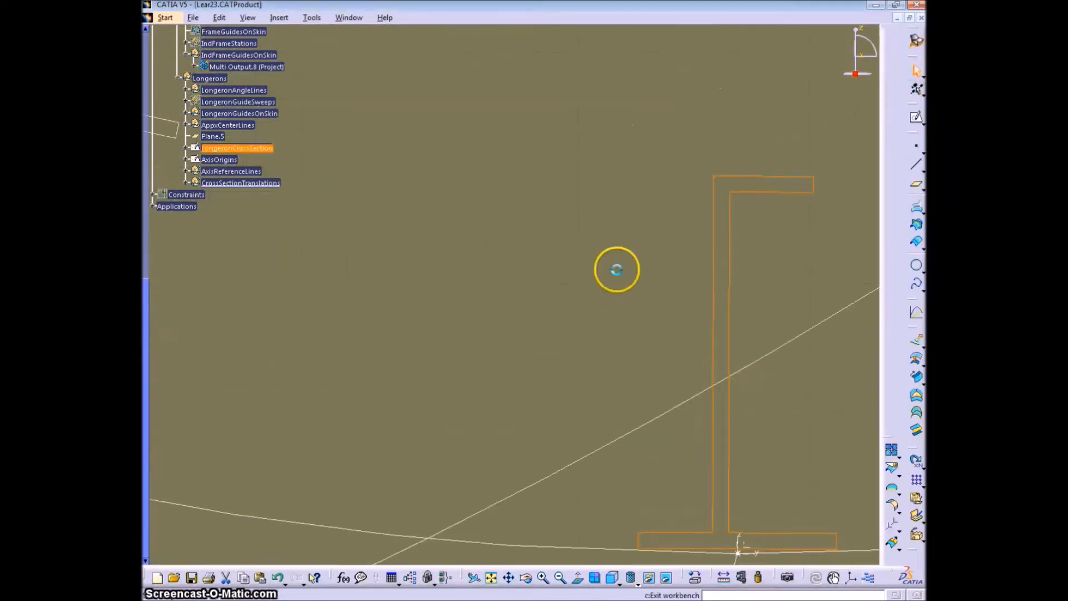
- Reopen the LongeronCrossSection sketch, set the Z section's overall height to 0.6 in, and exit the sketch
{"action": "mouse_move", "coordinate": [601, 382]}
{"action": "middle_mouse_down"}
{"action": "mouse_move", "coordinate": [577, 309]}
{"action": "mouse_move", "coordinate": [465, 357]}
{"action": "mouse_move", "coordinate": [431, 298]}
{"action": "middle_mouse_up"}
{"action": "double_click", "coordinate": [432, 298]}
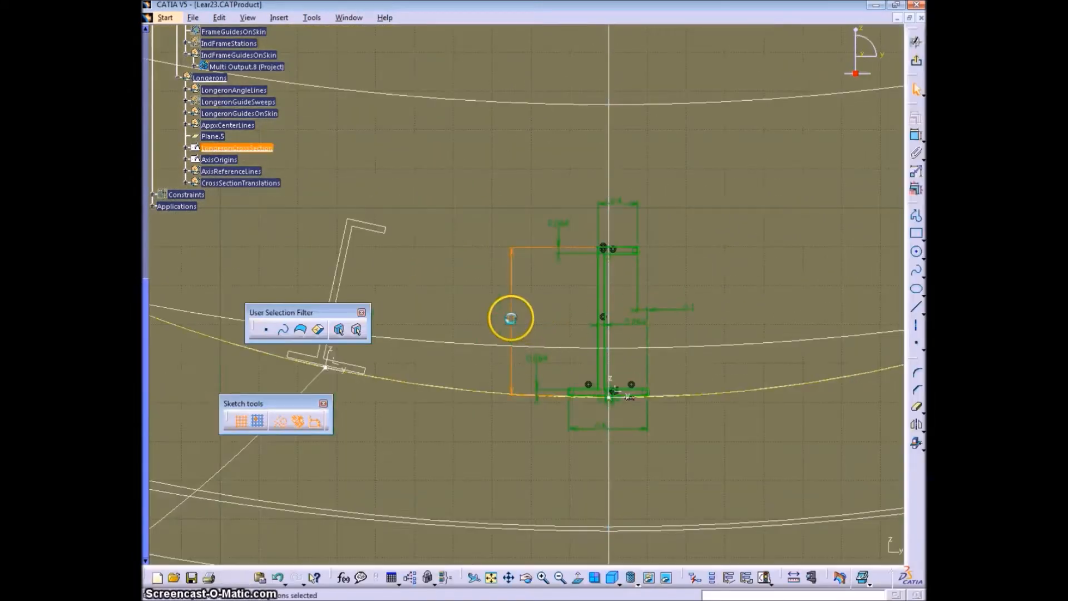
{"action": "double_click", "coordinate": [512, 318]}
{"action": "type", "text": ".6"}
{"action": "key", "text": "Return"}
{"action": "left_click", "coordinate": [916, 63]}
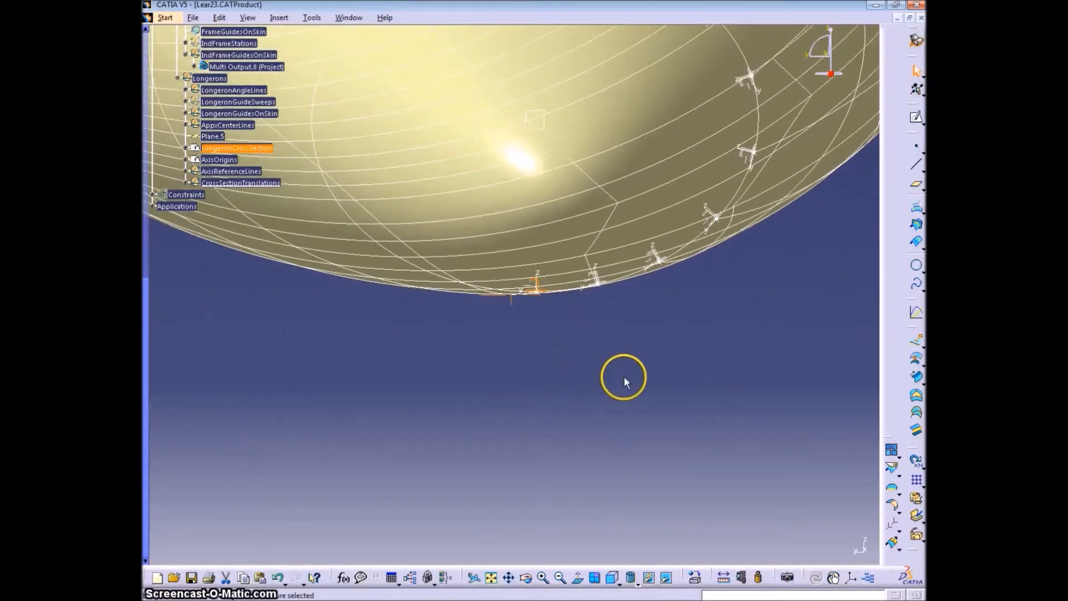
- Try a volume sweep of Axis to axis transformation.4 along guide curve Intersect.26 with subtype With reference surface, and preview it
{"action": "middle_click_drag", "start_coordinate": [616, 288], "coordinate": [615, 385]}
{"action": "middle_click_drag", "start_coordinate": [728, 258], "coordinate": [675, 369]}
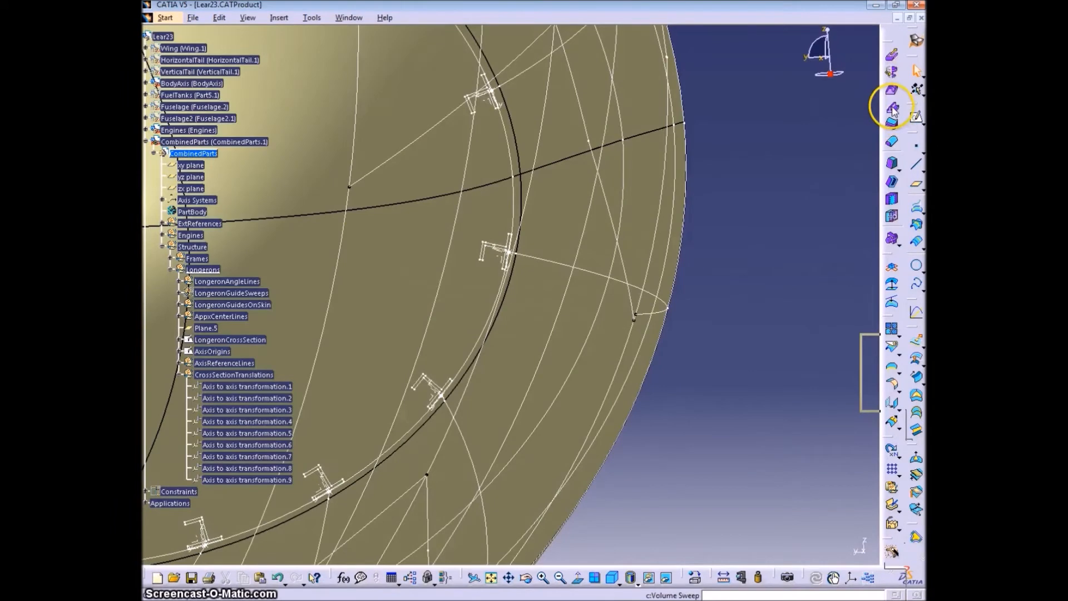
{"action": "left_click", "coordinate": [892, 110]}
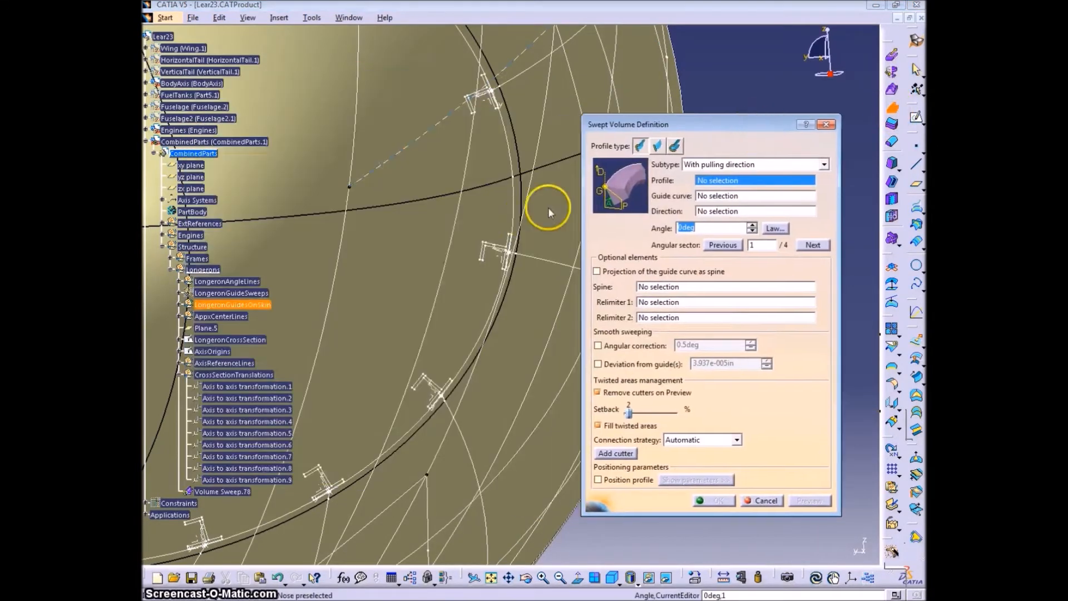
{"action": "left_click", "coordinate": [503, 250]}
{"action": "middle_click_drag", "start_coordinate": [544, 279], "coordinate": [452, 283]}
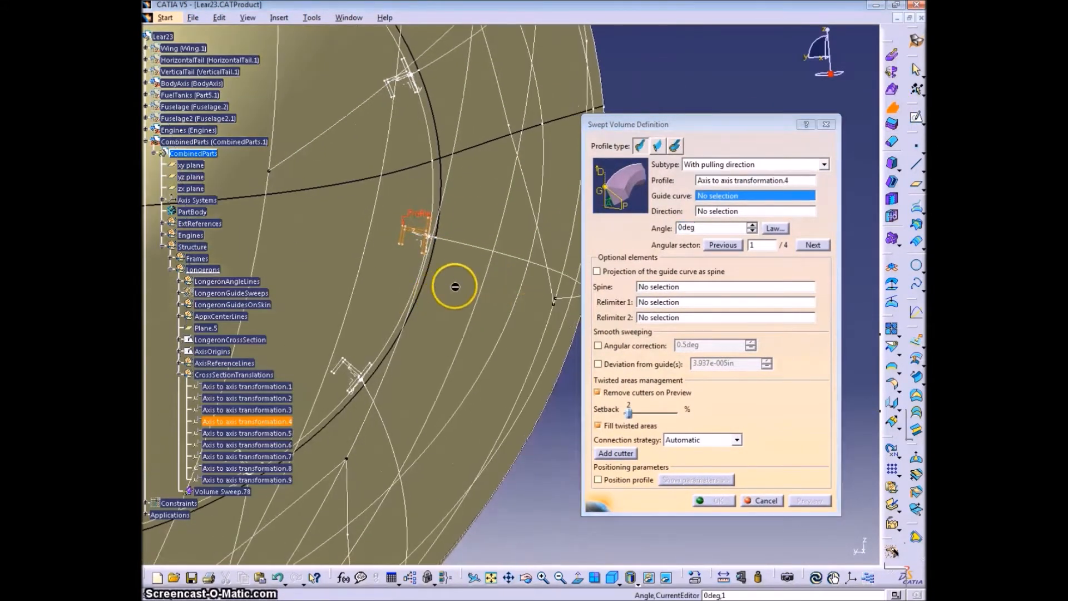
{"action": "left_click", "coordinate": [486, 252]}
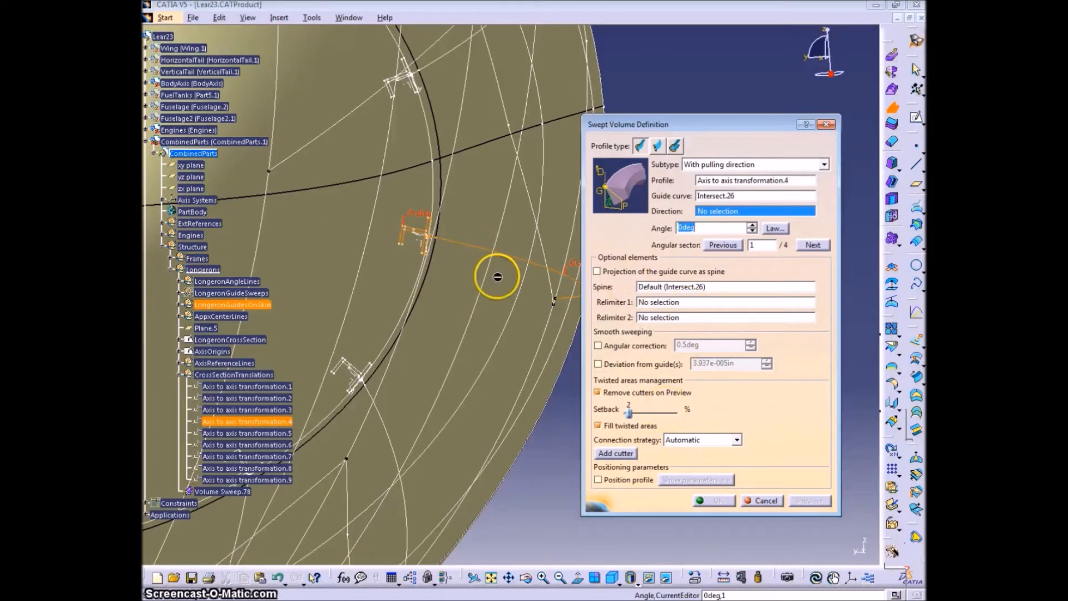
{"action": "right_click", "coordinate": [739, 212]}
{"action": "left_click", "coordinate": [823, 165]}
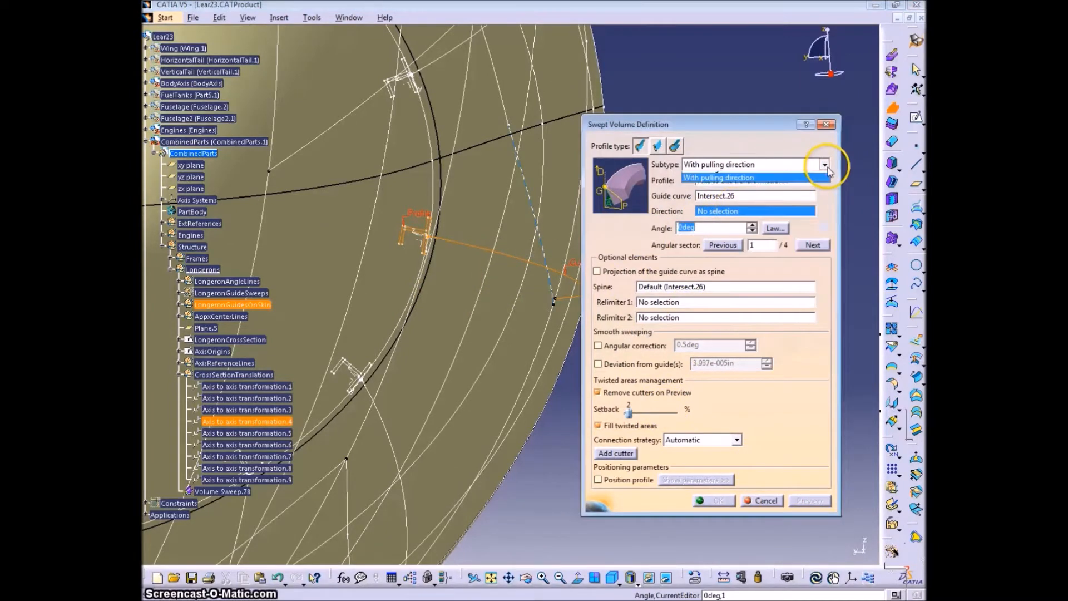
{"action": "left_click", "coordinate": [778, 176]}
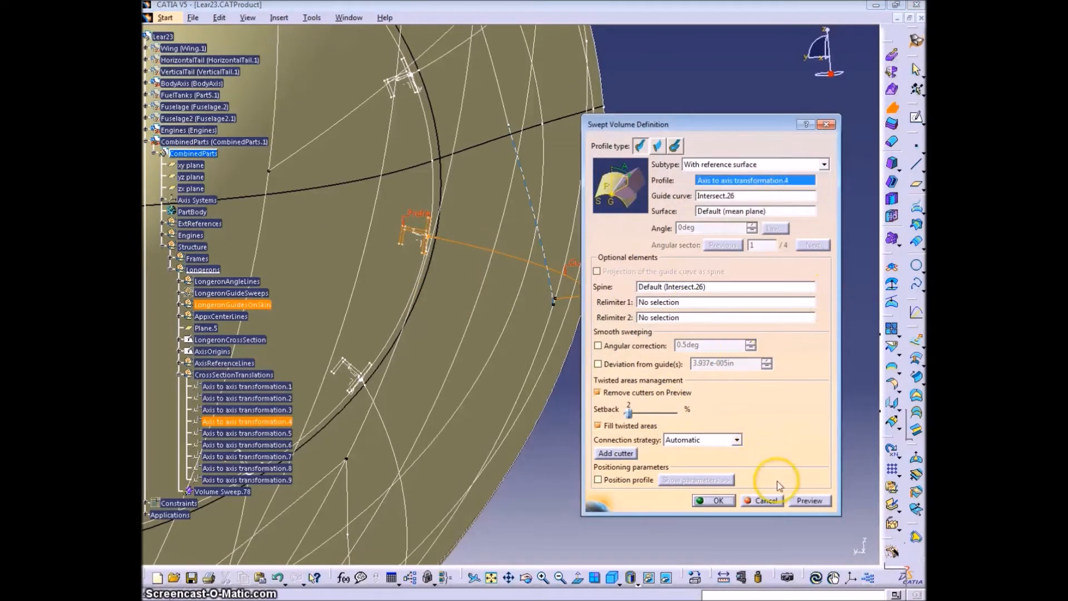
{"action": "left_click", "coordinate": [810, 501]}
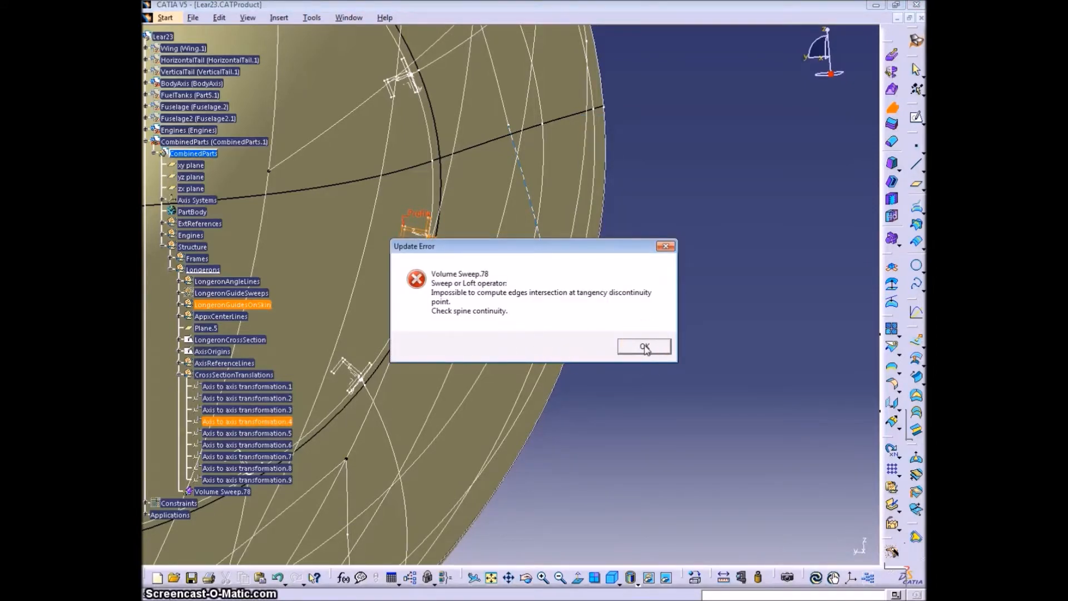
{"action": "left_click", "coordinate": [644, 347]}
- Enable deviation from guides at 0.3 in for the volume sweep, preview it and create it
{"action": "middle_click_drag", "start_coordinate": [479, 300], "coordinate": [480, 330]}
{"action": "left_click", "coordinate": [597, 363]}
{"action": "left_click_drag", "start_coordinate": [745, 367], "coordinate": [680, 370]}
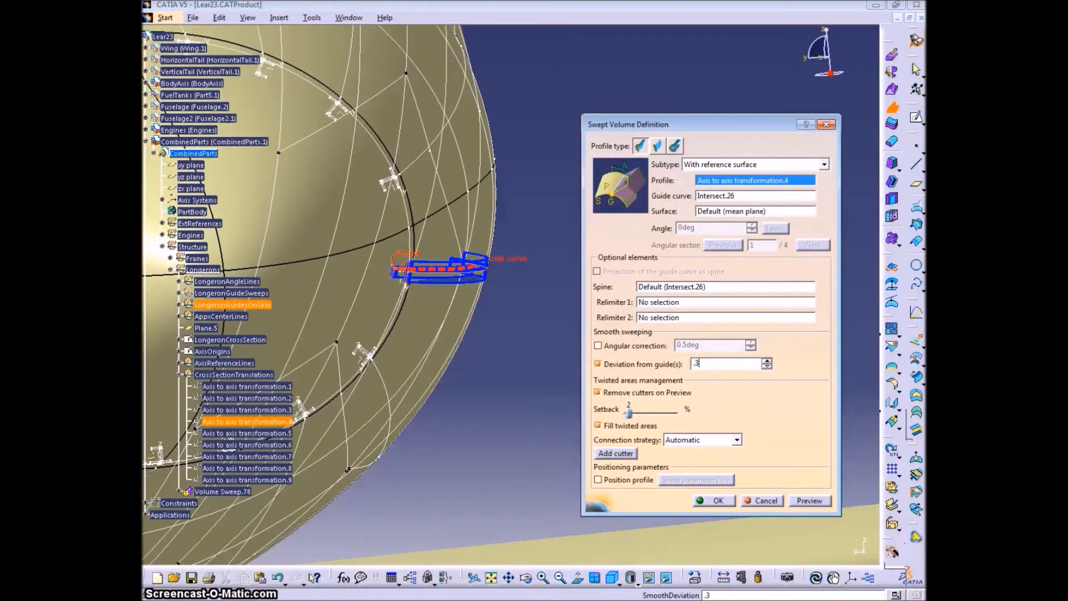
{"action": "left_click", "coordinate": [810, 500]}
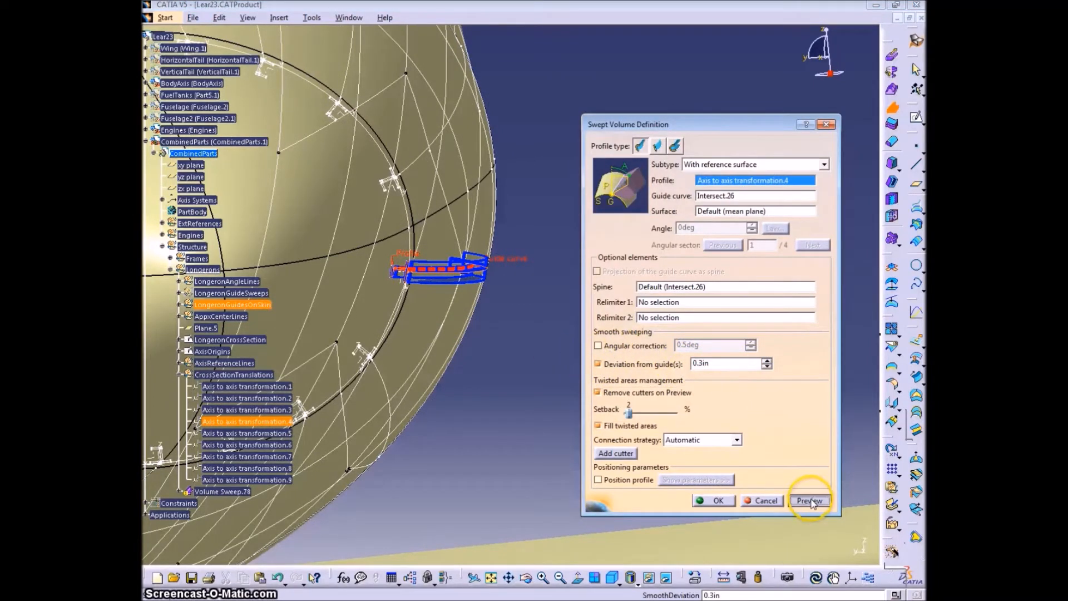
{"action": "middle_click_drag", "start_coordinate": [382, 309], "coordinate": [523, 289]}
{"action": "left_click", "coordinate": [715, 500]}
- Undo the volume sweep of the transformed longeron section
{"action": "middle_click_drag", "start_coordinate": [417, 302], "coordinate": [474, 329]}
{"action": "key", "text": "ctrl+z"}
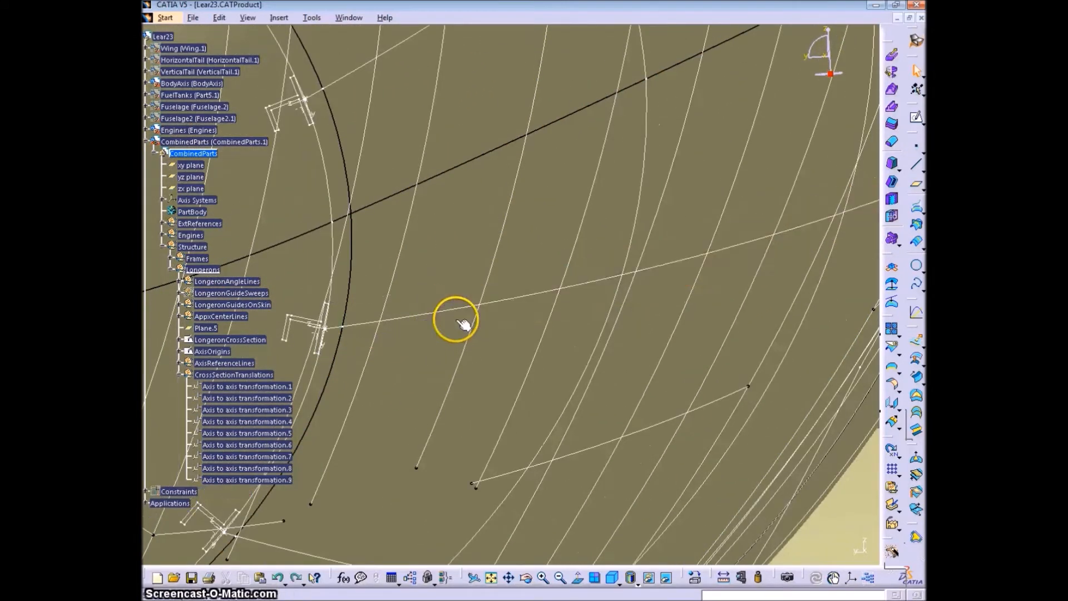
{"action": "middle_click_drag", "start_coordinate": [298, 314], "coordinate": [641, 264]}
- Hide the AxisOrigins sketch while editing the LongeronCrossSection sketch, and exit the sketch
{"action": "double_click", "coordinate": [350, 358]}
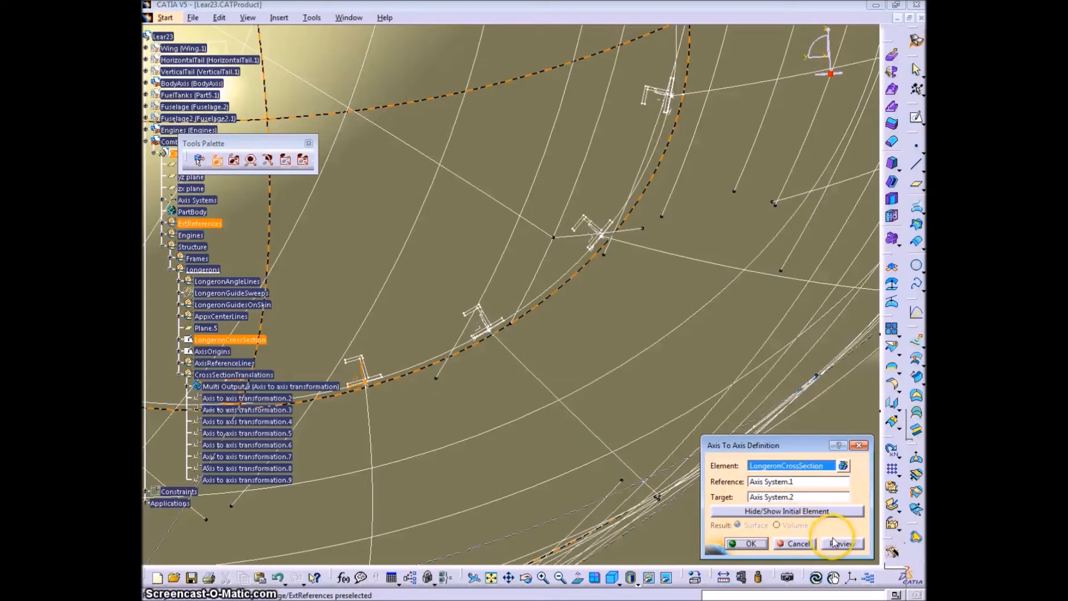
{"action": "left_click", "coordinate": [748, 543]}
{"action": "middle_click_drag", "start_coordinate": [758, 539], "coordinate": [506, 332]}
{"action": "double_click", "coordinate": [506, 333]}
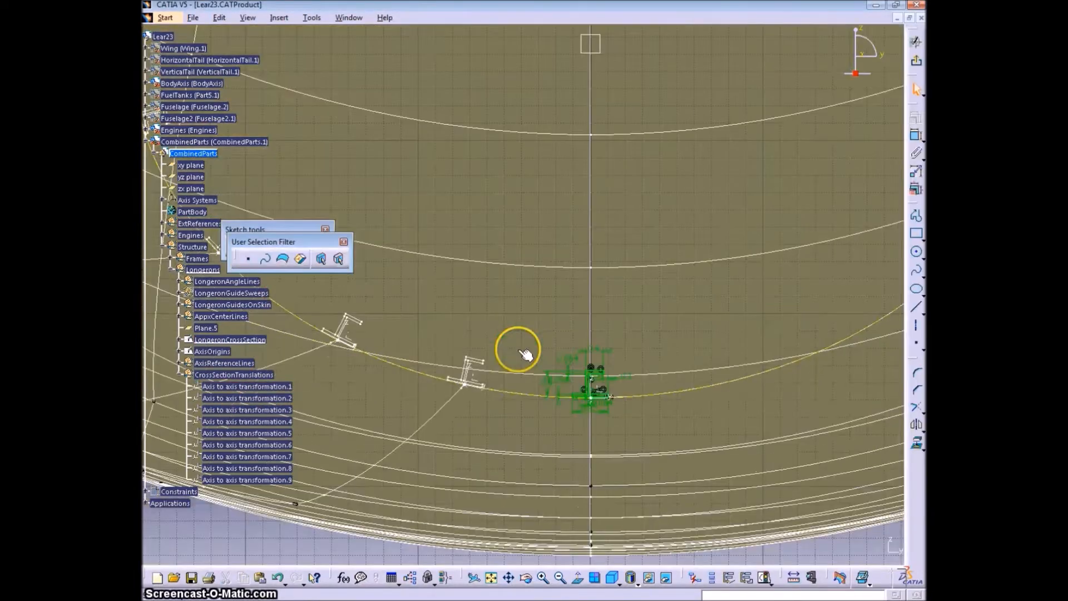
{"action": "mouse_move", "coordinate": [640, 459]}
{"action": "middle_mouse_down"}
{"action": "mouse_move", "coordinate": [758, 460]}
{"action": "mouse_move", "coordinate": [698, 489]}
{"action": "mouse_move", "coordinate": [760, 456]}
{"action": "mouse_move", "coordinate": [712, 325]}
{"action": "mouse_move", "coordinate": [708, 432]}
{"action": "mouse_move", "coordinate": [591, 345]}
{"action": "mouse_move", "coordinate": [665, 412]}
{"action": "mouse_move", "coordinate": [681, 443]}
{"action": "middle_mouse_up"}
{"action": "middle_click_drag", "start_coordinate": [734, 475], "coordinate": [637, 425]}
{"action": "scroll", "coordinate": [612, 428], "scroll_direction": "down", "scroll_amount": 1}
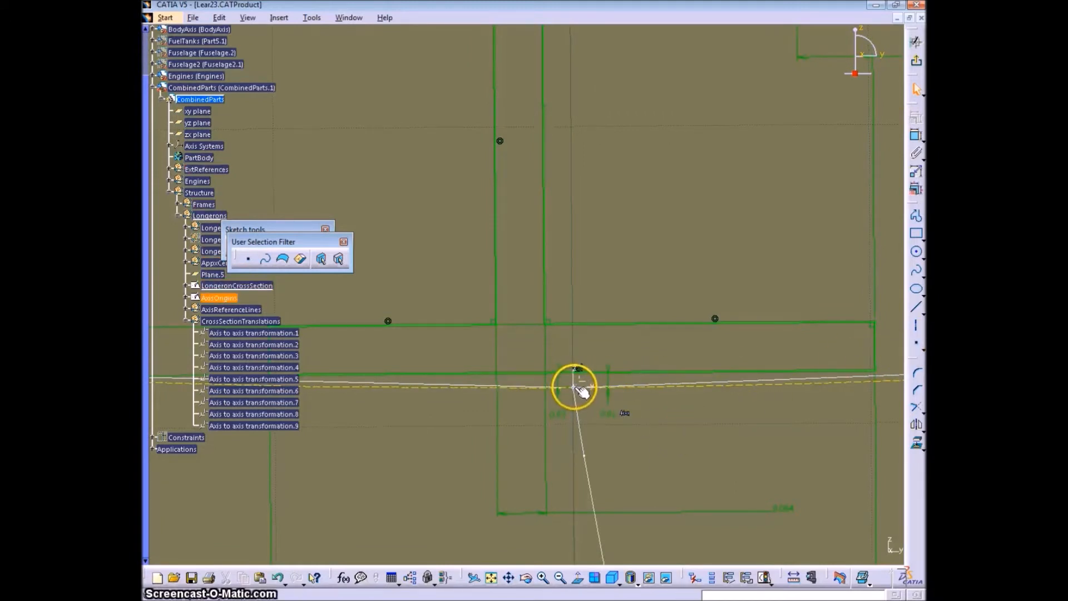
{"action": "right_click", "coordinate": [214, 298]}
{"action": "left_click", "coordinate": [236, 341]}
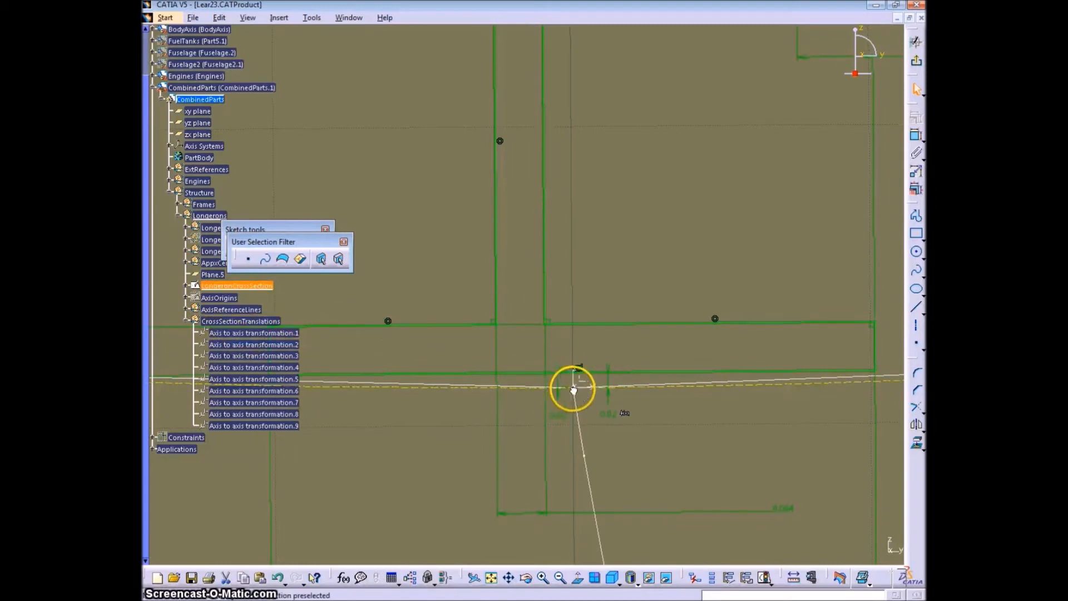
{"action": "left_click_drag", "start_coordinate": [288, 241], "coordinate": [326, 281]}
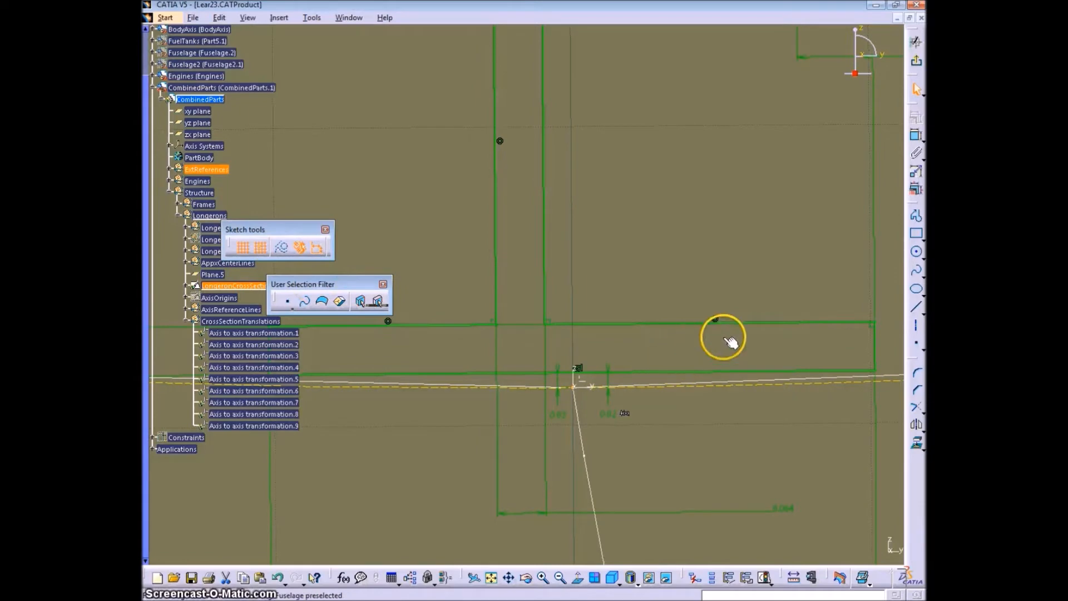
{"action": "left_click", "coordinate": [916, 63]}
- In the LongeronCrossSection sketch, draw two short lines beside the web, make their lower ends coincident, and move the shared end to the web's base
{"action": "mouse_move", "coordinate": [680, 312]}
{"action": "middle_mouse_down", "text": "ctrl"}
{"action": "mouse_move", "coordinate": [653, 443]}
{"action": "mouse_move", "coordinate": [684, 362]}
{"action": "mouse_move", "coordinate": [393, 229]}
{"action": "mouse_move", "coordinate": [351, 246]}
{"action": "mouse_move", "coordinate": [494, 242]}
{"action": "mouse_move", "coordinate": [417, 248]}
{"action": "middle_mouse_up", "text": "ctrl"}
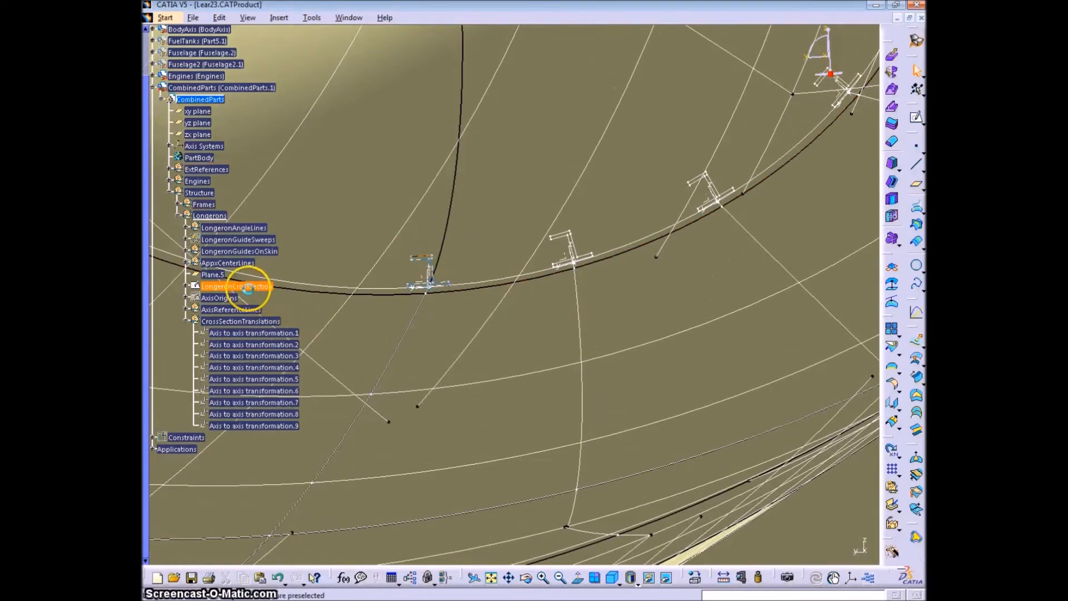
{"action": "middle_click_drag", "start_coordinate": [865, 444], "coordinate": [261, 290], "text": "ctrl"}
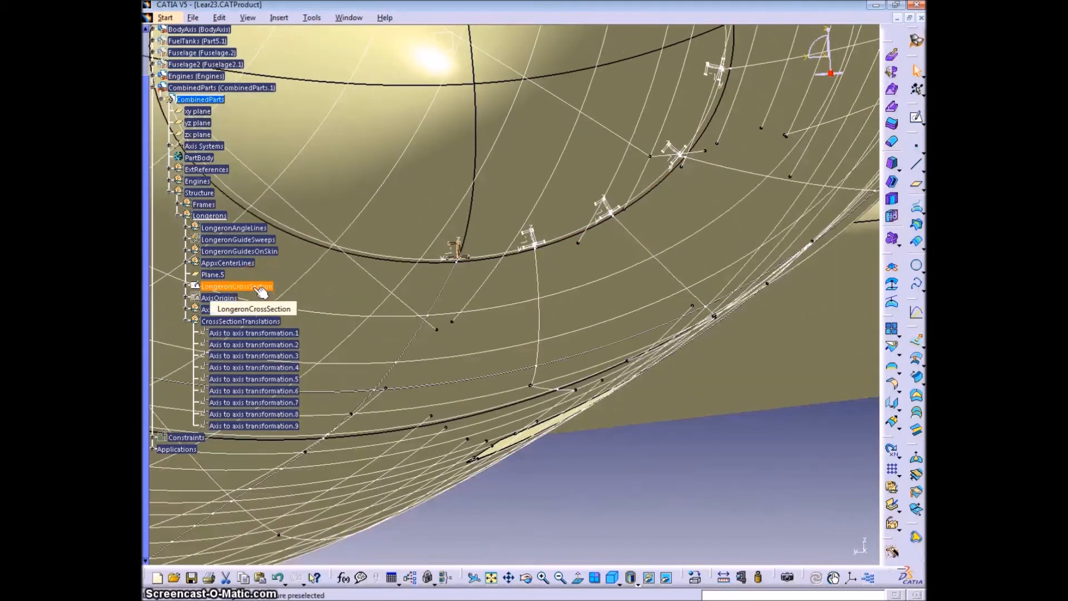
{"action": "double_click", "coordinate": [459, 247]}
{"action": "mouse_move", "coordinate": [625, 386]}
{"action": "middle_mouse_down", "text": "ctrl"}
{"action": "mouse_move", "coordinate": [679, 252]}
{"action": "mouse_move", "coordinate": [548, 379]}
{"action": "mouse_move", "coordinate": [579, 381]}
{"action": "mouse_move", "coordinate": [584, 298]}
{"action": "mouse_move", "coordinate": [625, 369]}
{"action": "mouse_move", "coordinate": [634, 367]}
{"action": "mouse_move", "coordinate": [635, 279]}
{"action": "middle_mouse_up", "text": "ctrl"}
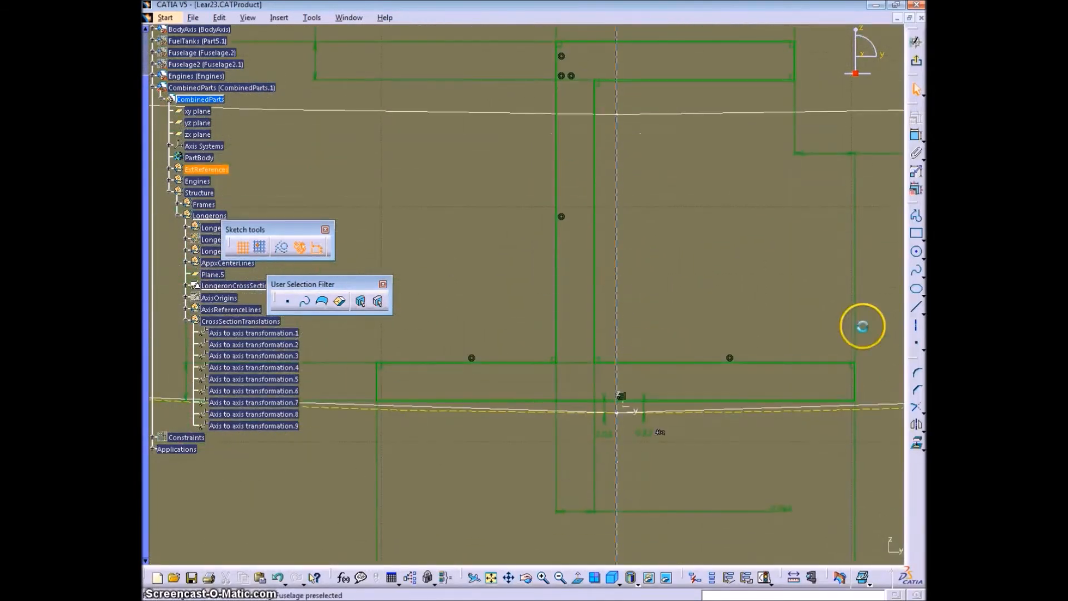
{"action": "left_click", "coordinate": [915, 309]}
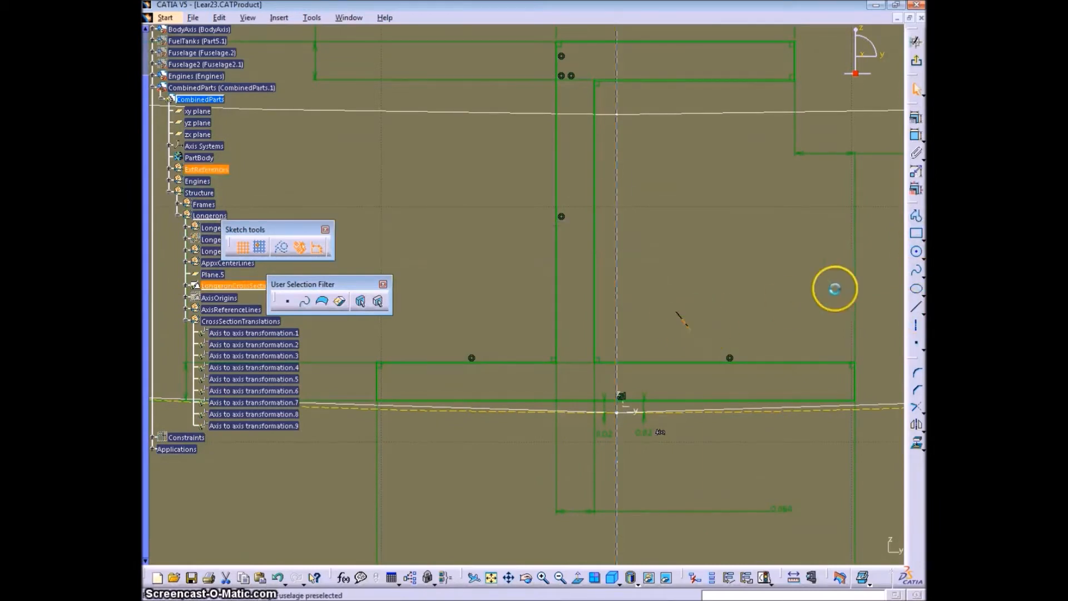
{"action": "left_click", "coordinate": [915, 307]}
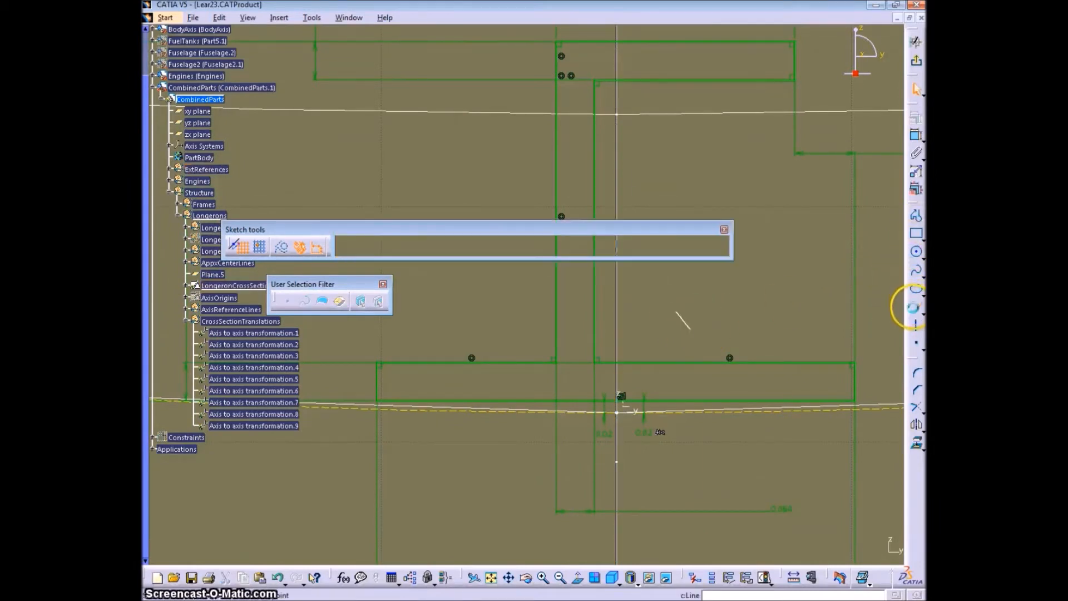
{"action": "left_click", "coordinate": [697, 330]}
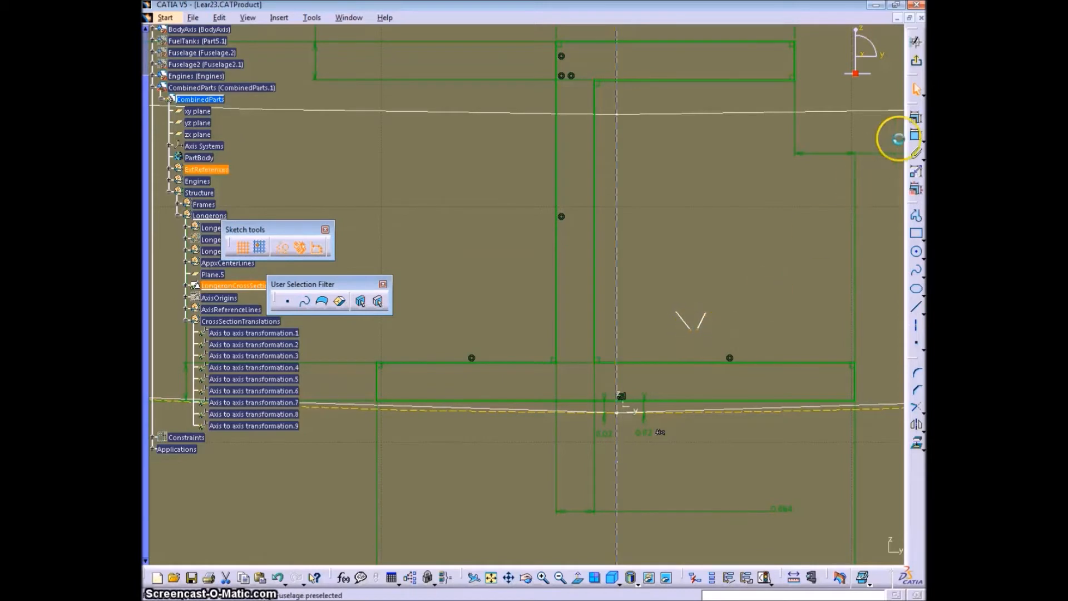
{"action": "right_click", "coordinate": [758, 269]}
{"action": "left_click", "coordinate": [779, 396]}
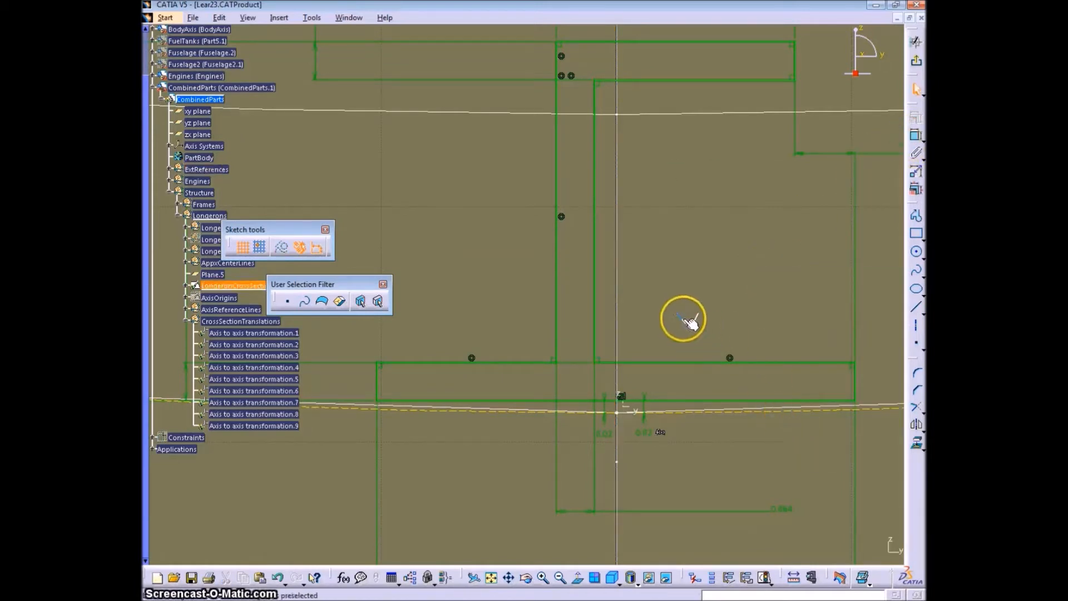
{"action": "mouse_move", "coordinate": [632, 379]}
{"action": "left_mouse_down"}
{"action": "mouse_move", "coordinate": [570, 427]}
{"action": "mouse_move", "coordinate": [554, 415]}
{"action": "mouse_move", "coordinate": [580, 386]}
{"action": "mouse_move", "coordinate": [604, 388]}
{"action": "left_mouse_up"}
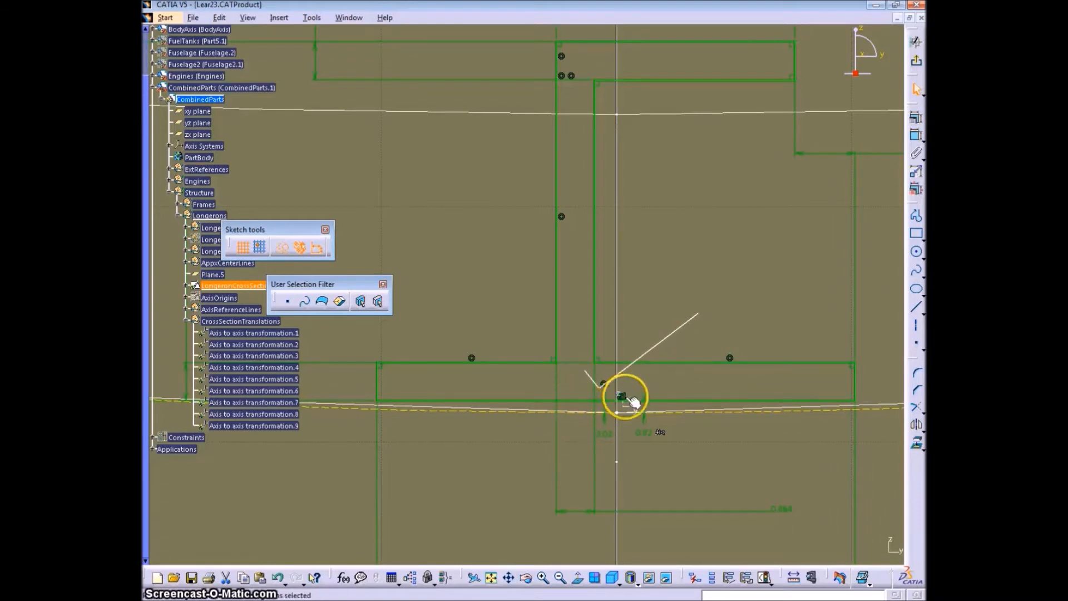
- Examine the LongeronCrossSection sketch's point entries to identify the reference point on the skin curve below the web
{"action": "left_click", "coordinate": [657, 408]}
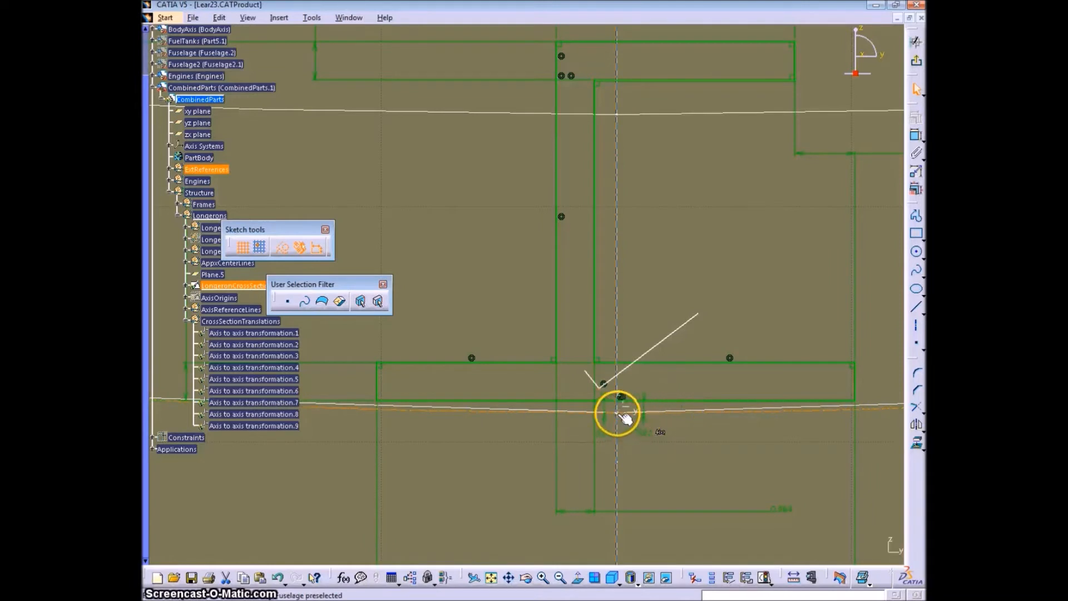
{"action": "middle_click_drag", "start_coordinate": [624, 427], "coordinate": [568, 351]}
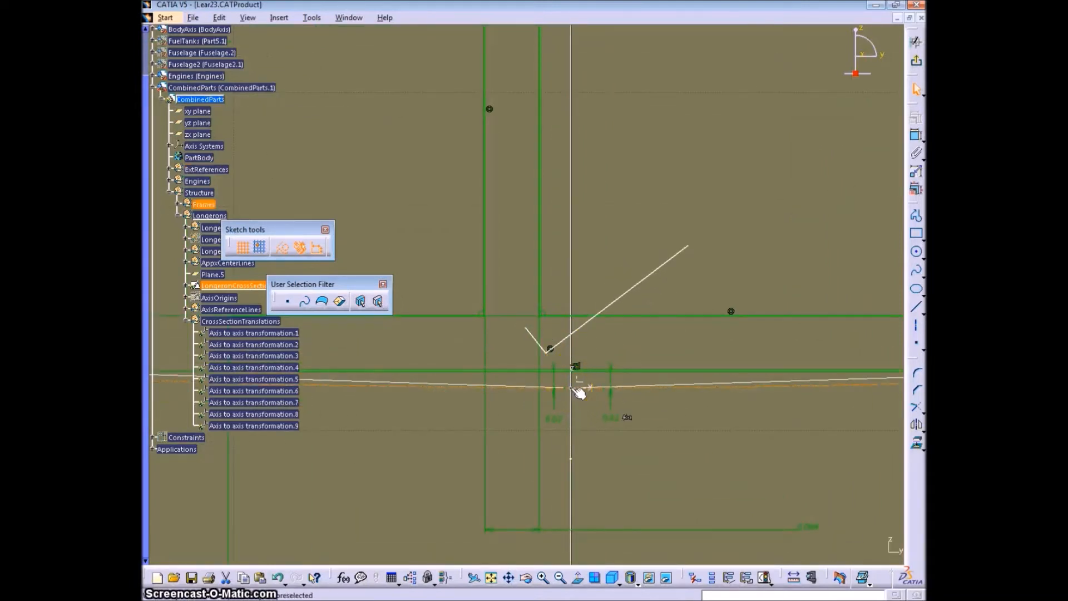
{"action": "left_click", "coordinate": [188, 286]}
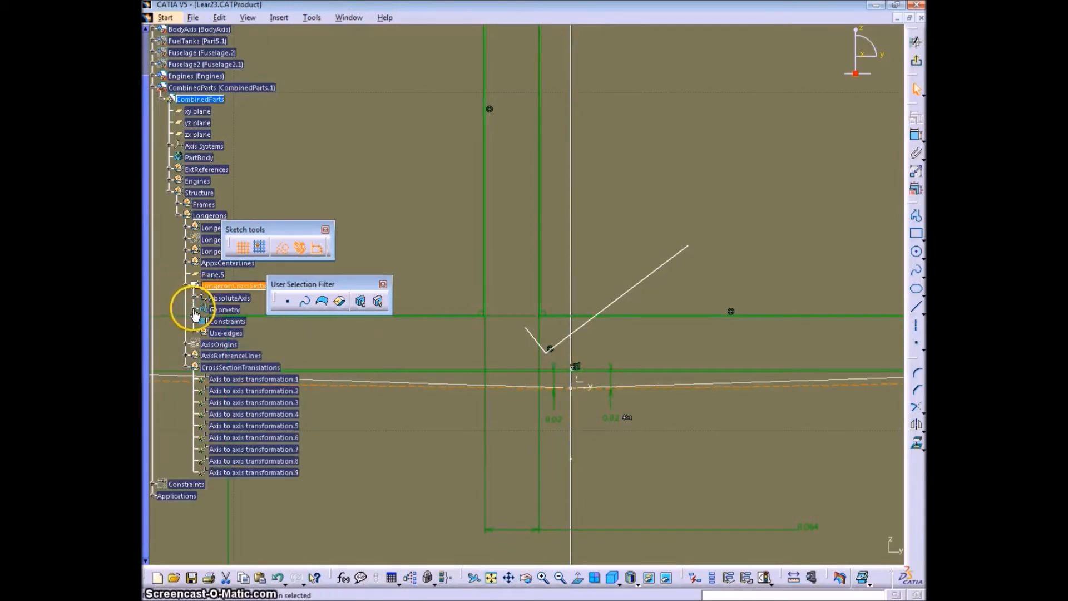
{"action": "left_click", "coordinate": [194, 310]}
{"action": "scroll", "coordinate": [253, 390], "scroll_direction": "down", "scroll_amount": 6}
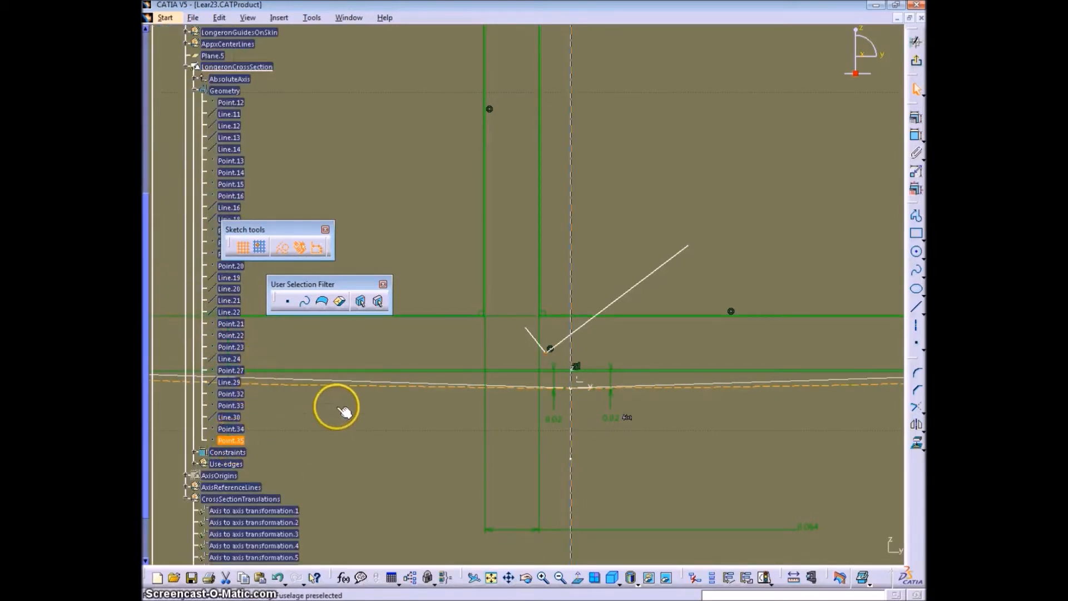
{"action": "left_click", "coordinate": [237, 429]}
{"action": "left_click", "coordinate": [229, 393]}
{"action": "left_click", "coordinate": [230, 347]}
{"action": "left_click", "coordinate": [236, 324]}
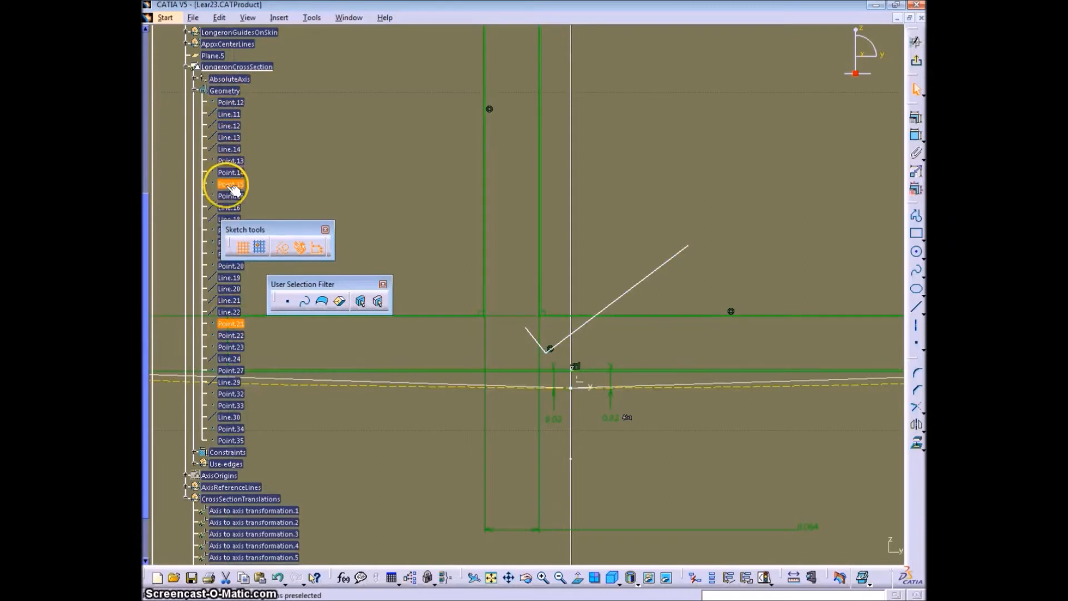
{"action": "left_click_drag", "start_coordinate": [241, 225], "coordinate": [316, 220]}
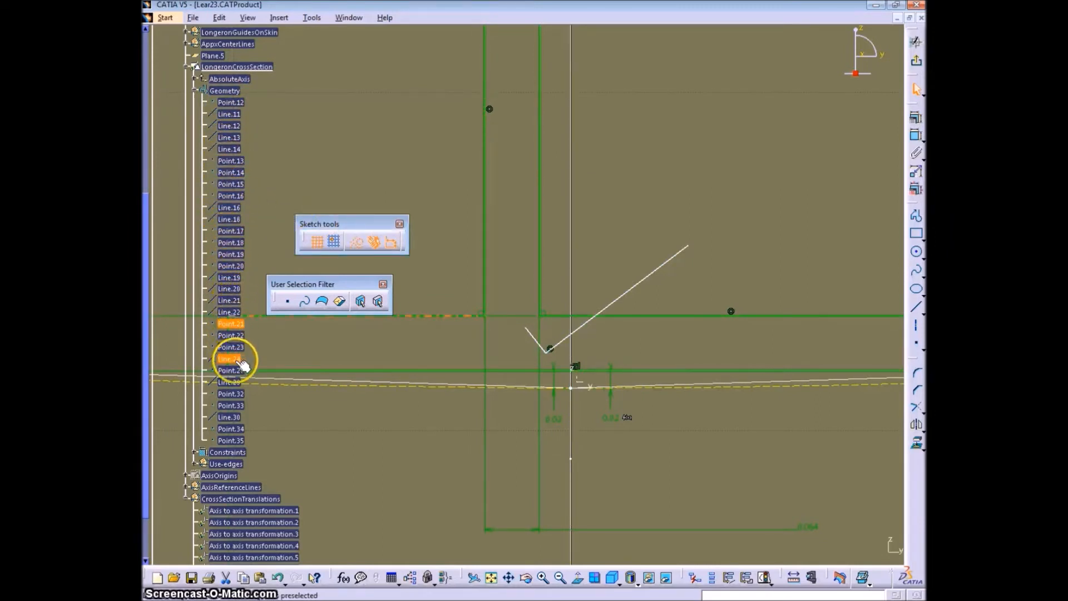
- Make the shared lower end of the two short lines coincident with the Intersection.10 mark on the skin curve
{"action": "left_click", "coordinate": [573, 389], "text": "alt"}
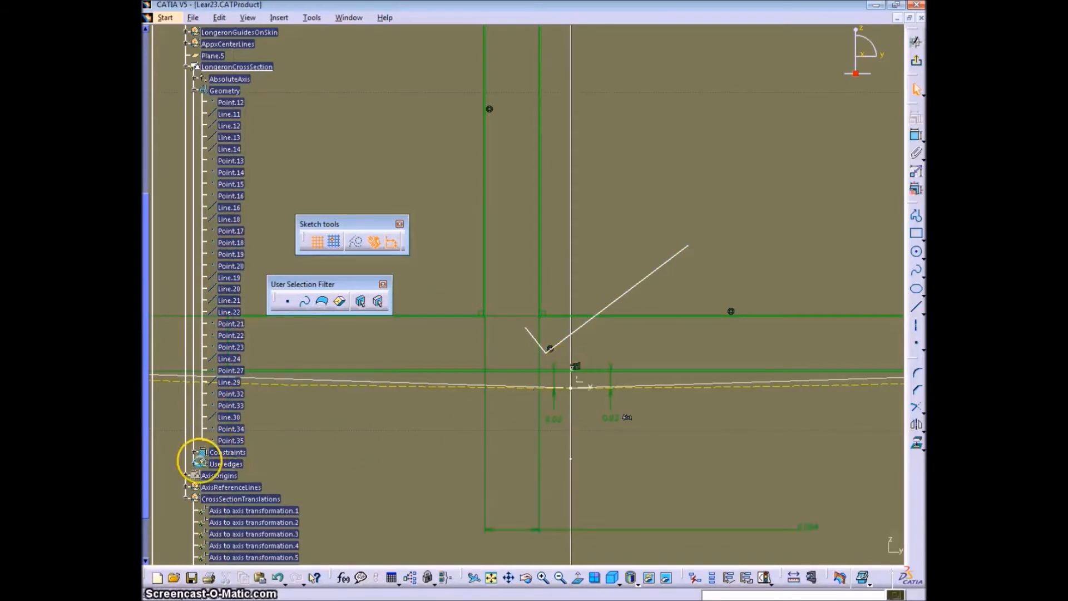
{"action": "left_click", "coordinate": [195, 463]}
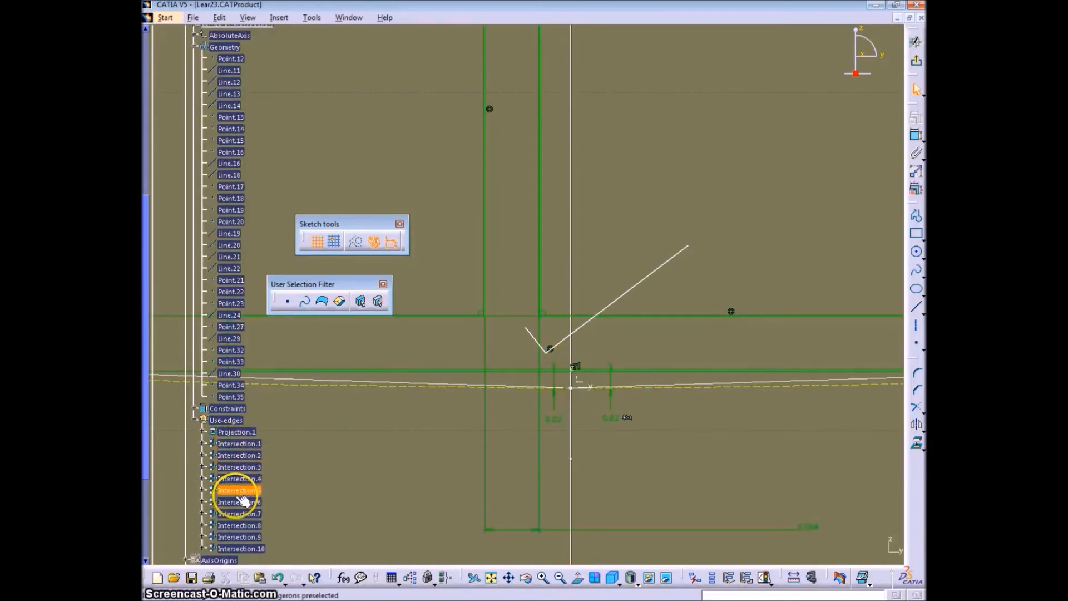
{"action": "left_click", "coordinate": [356, 241]}
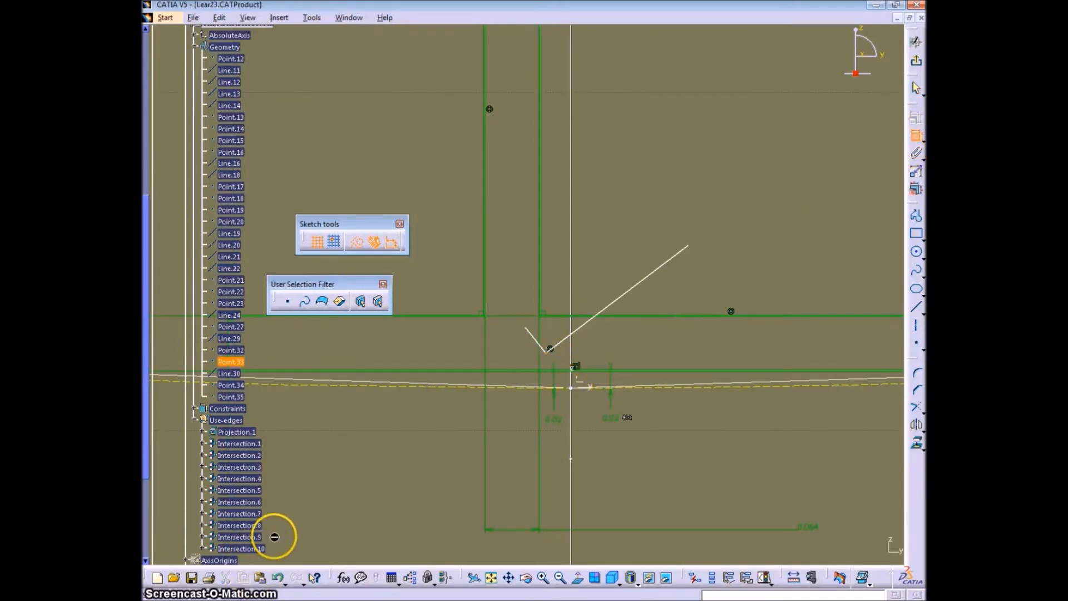
{"action": "left_click", "coordinate": [202, 549]}
{"action": "left_click", "coordinate": [238, 548]}
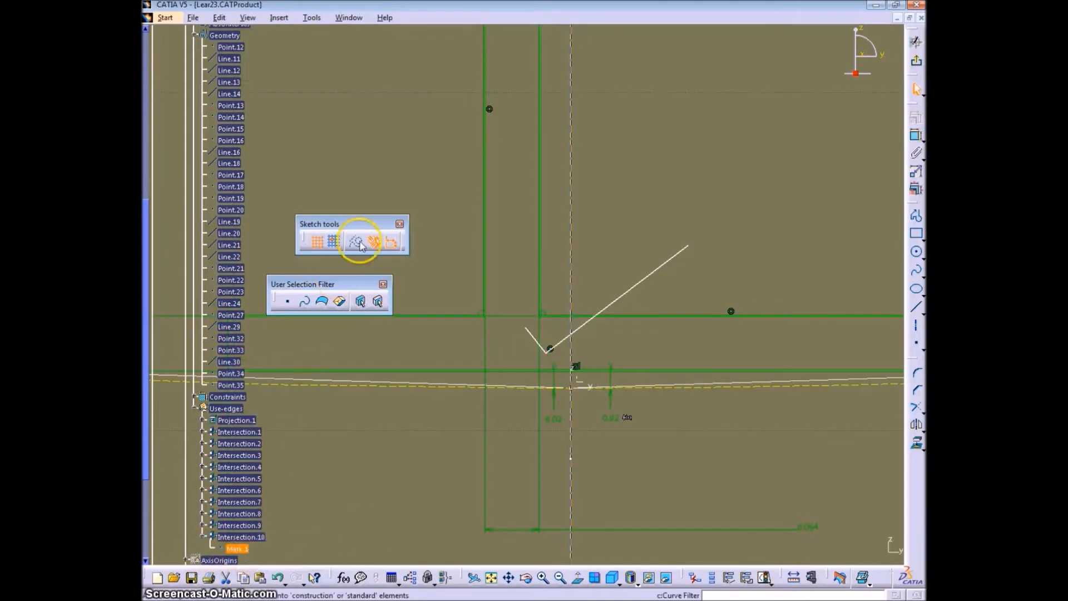
{"action": "right_click", "coordinate": [714, 194]}
{"action": "left_click", "coordinate": [749, 416]}
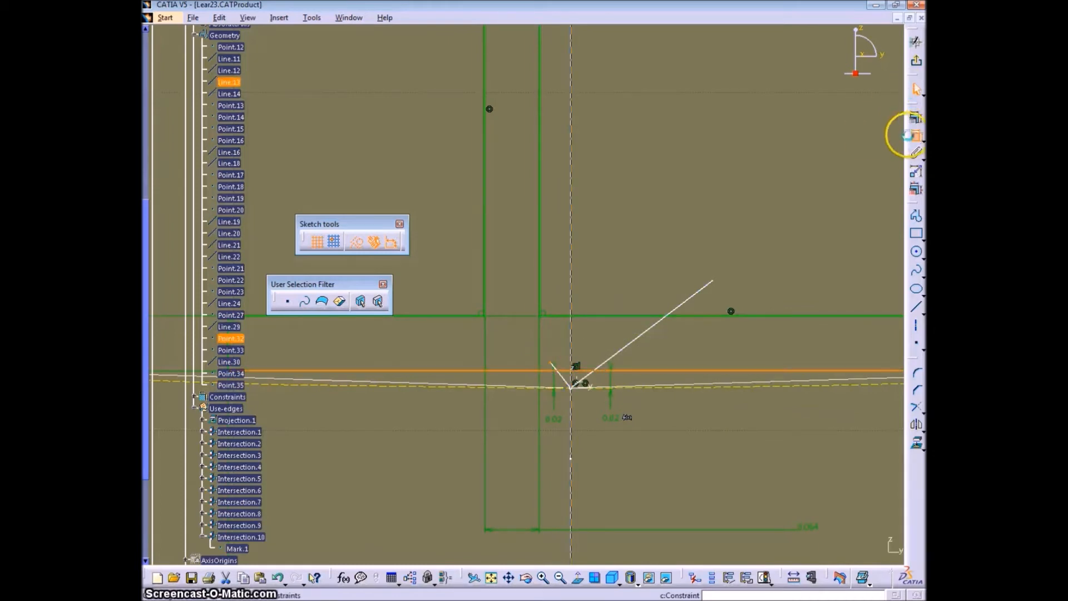
- Make the free upper end of each short line coincident with the bottom flange's lower edge
{"action": "right_click", "coordinate": [760, 190]}
{"action": "left_click", "coordinate": [796, 317]}
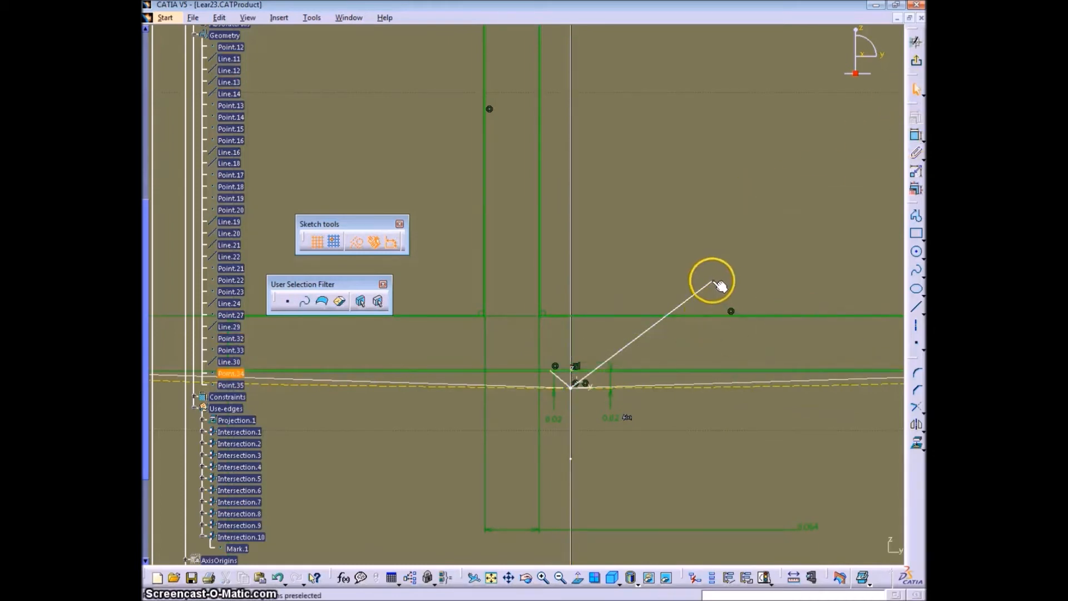
{"action": "right_click", "coordinate": [718, 233]}
{"action": "left_click", "coordinate": [745, 363]}
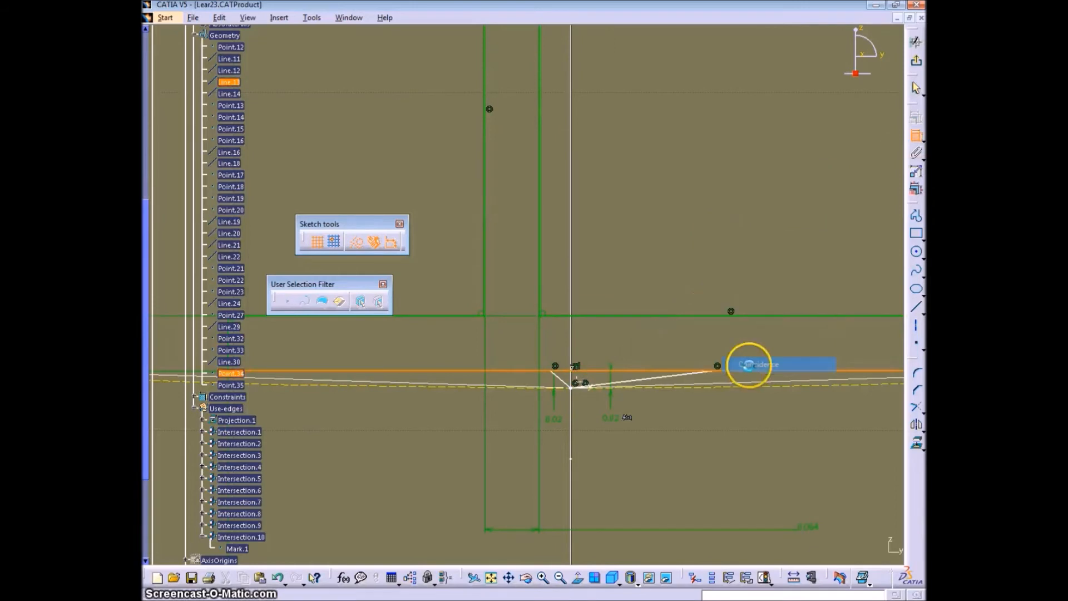
- Make the two short lines perpendicular to each other and constrain the left one at 45° to the vertical axis
{"action": "left_click_drag", "start_coordinate": [680, 391], "coordinate": [613, 377]}
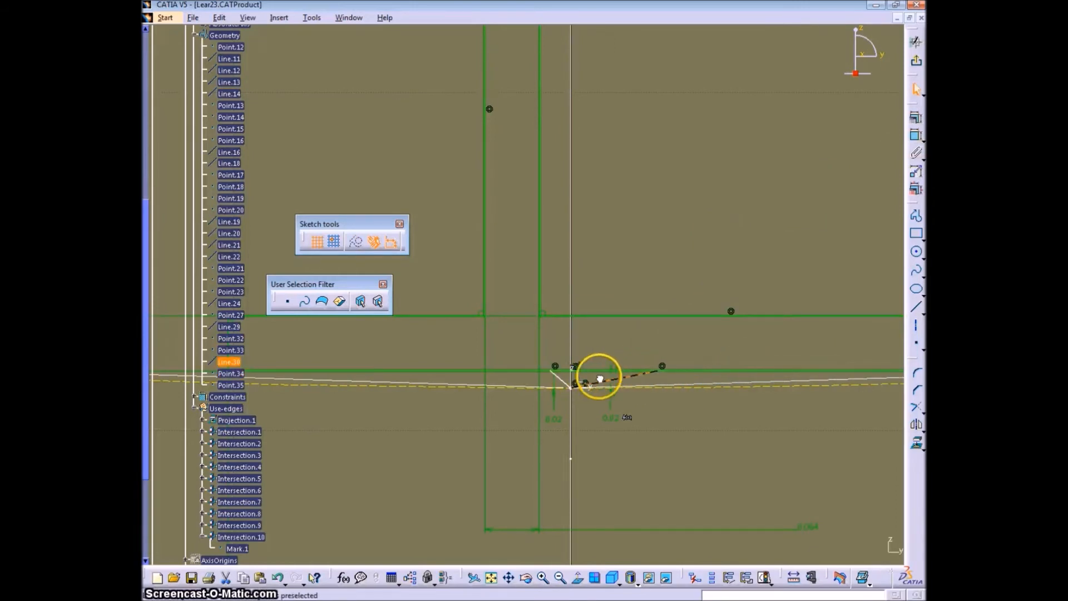
{"action": "left_click", "coordinate": [565, 379]}
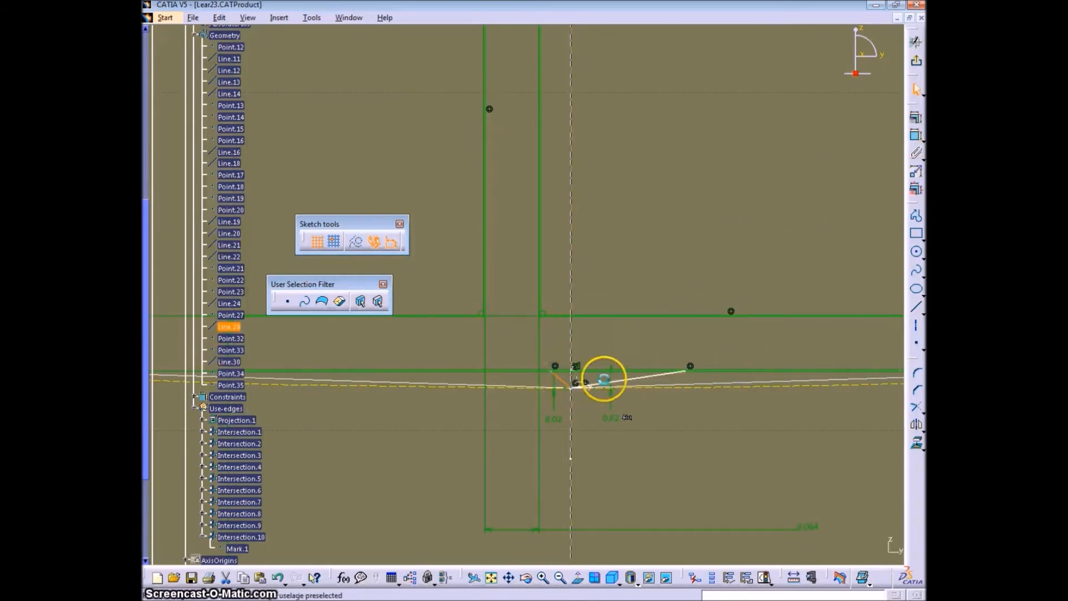
{"action": "right_click", "coordinate": [727, 224]}
{"action": "right_click", "coordinate": [737, 209]}
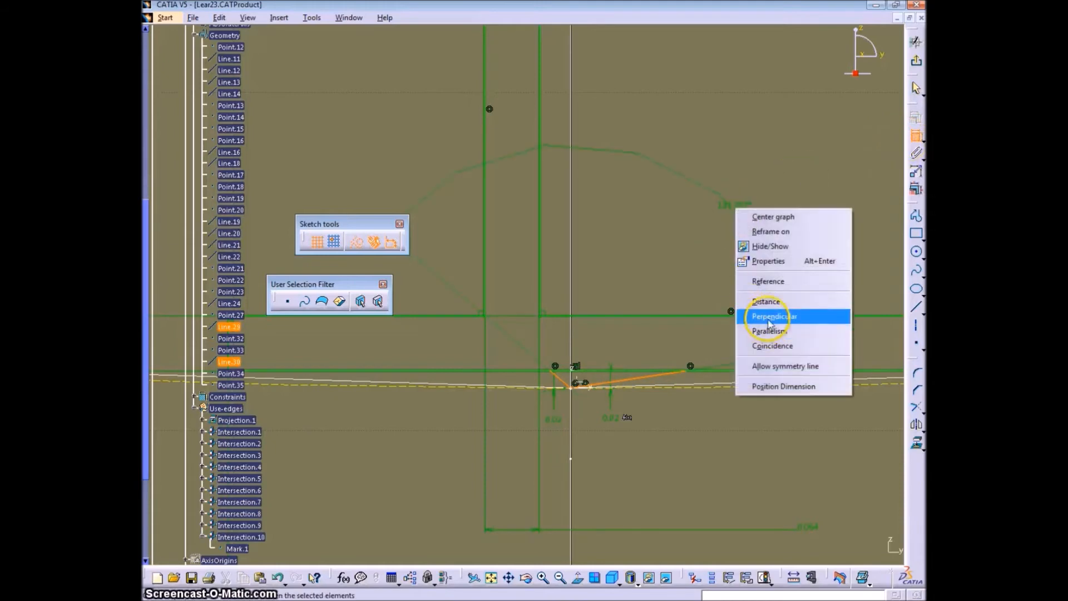
{"action": "left_click", "coordinate": [769, 322]}
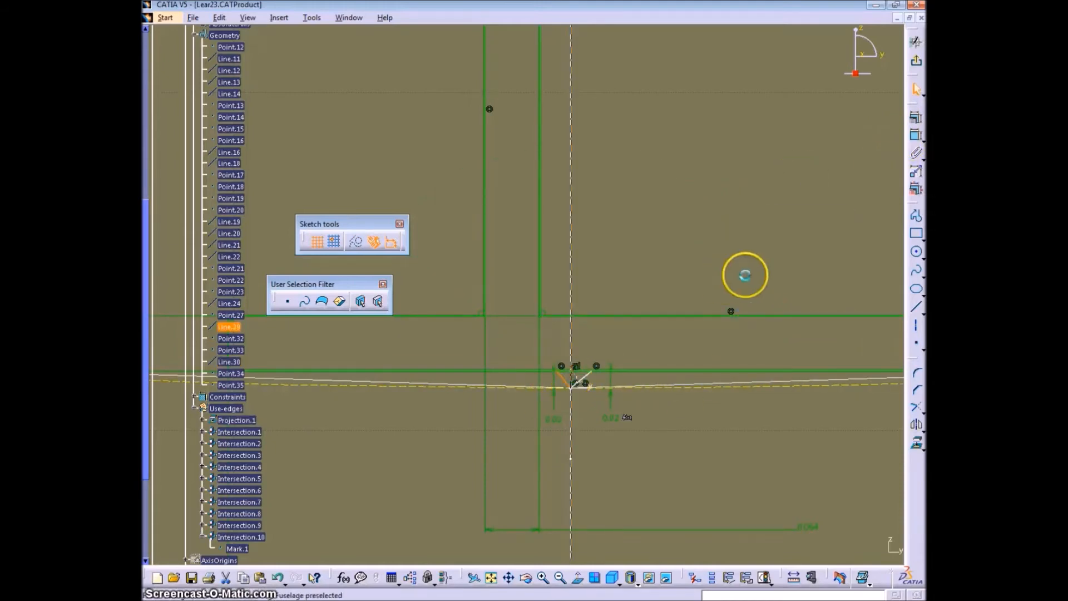
{"action": "left_click", "coordinate": [915, 136]}
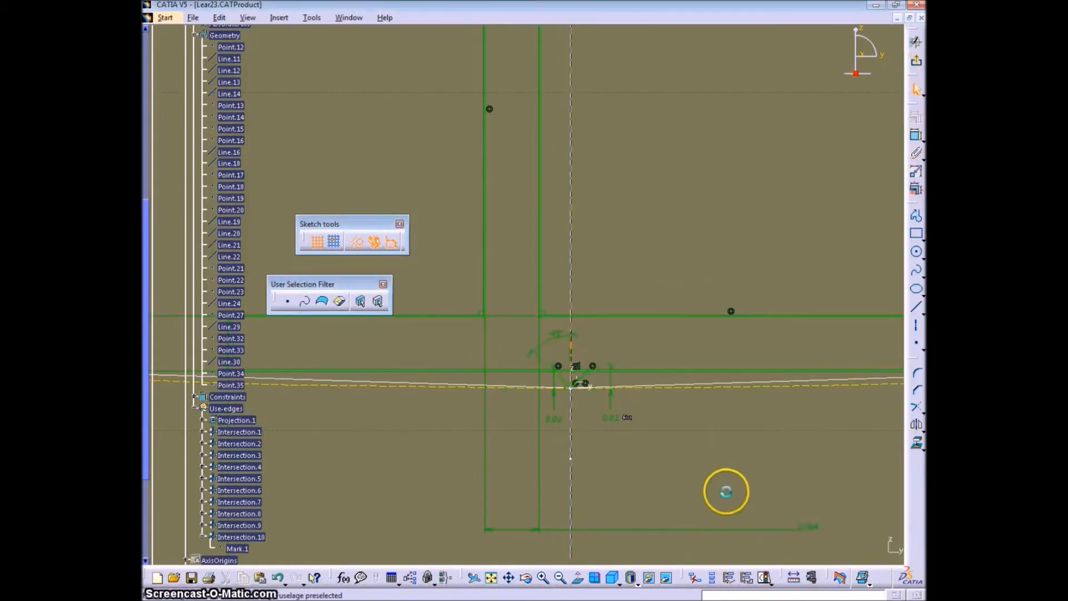
- Try to quick-trim the flange's lower edge between the two short lines, declining the constraint modification
{"action": "left_click", "coordinate": [919, 410]}
{"action": "left_click", "coordinate": [886, 417]}
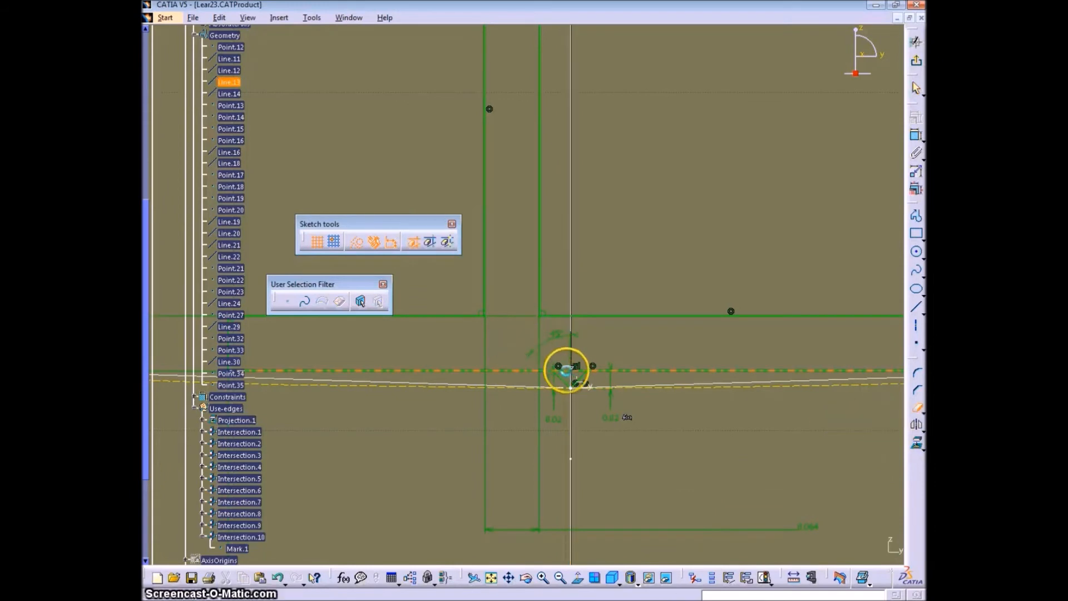
{"action": "left_click", "coordinate": [563, 369]}
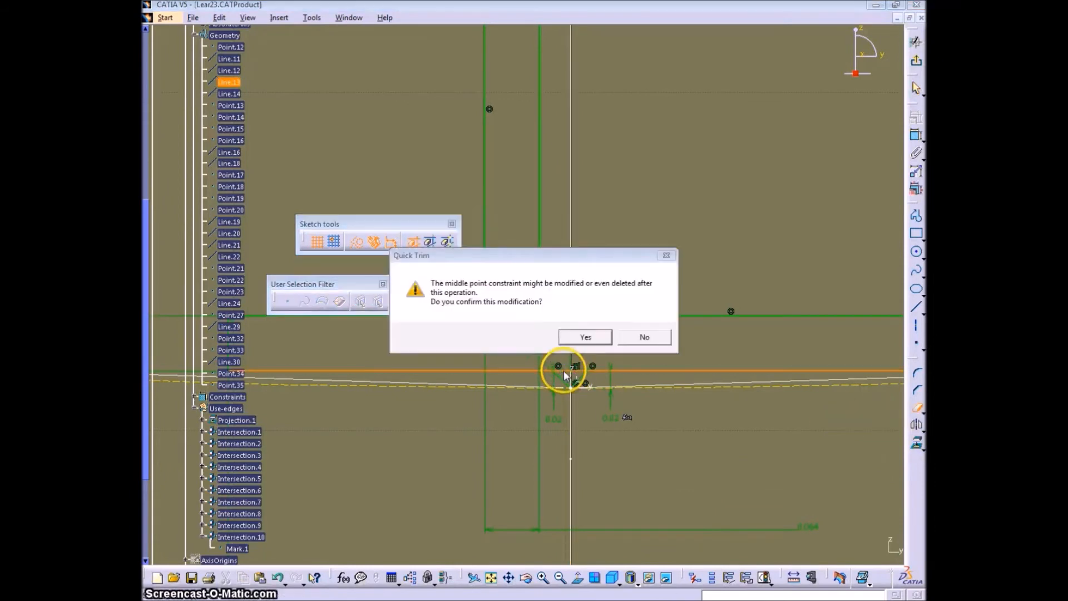
{"action": "left_click", "coordinate": [626, 337]}
- Try to break the bottom flange's lower edge near the short lines, and undo the break
{"action": "left_click", "coordinate": [921, 412]}
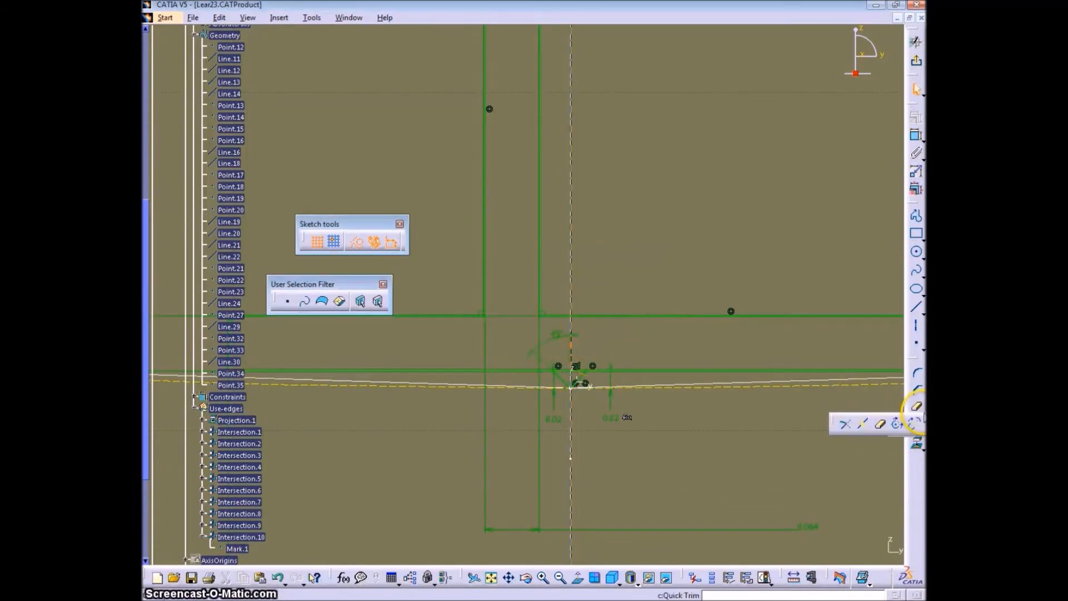
{"action": "left_click", "coordinate": [846, 428]}
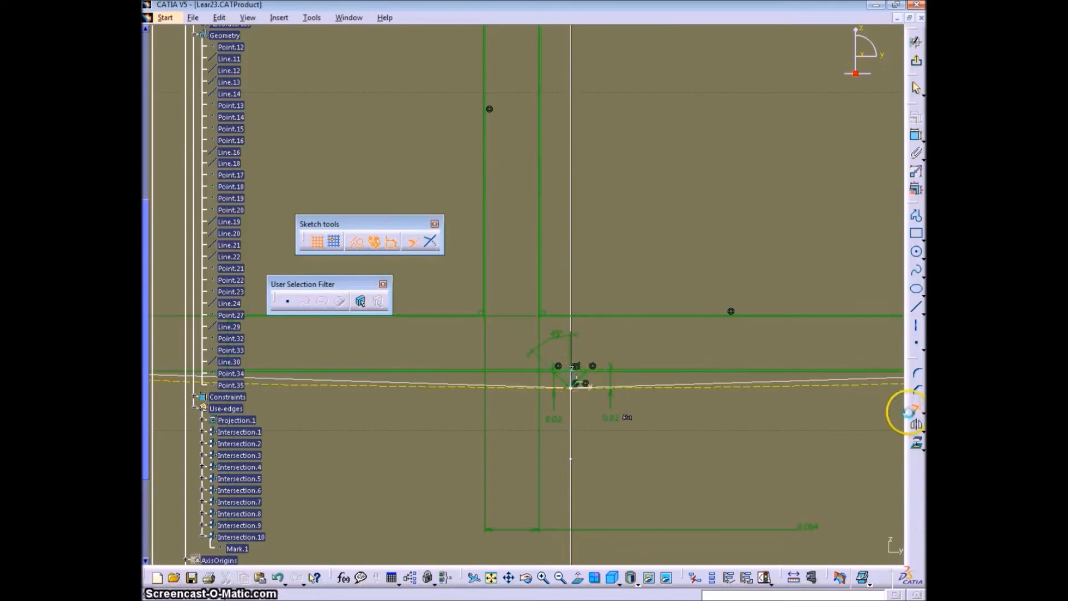
{"action": "left_click", "coordinate": [921, 410]}
{"action": "left_click", "coordinate": [863, 428]}
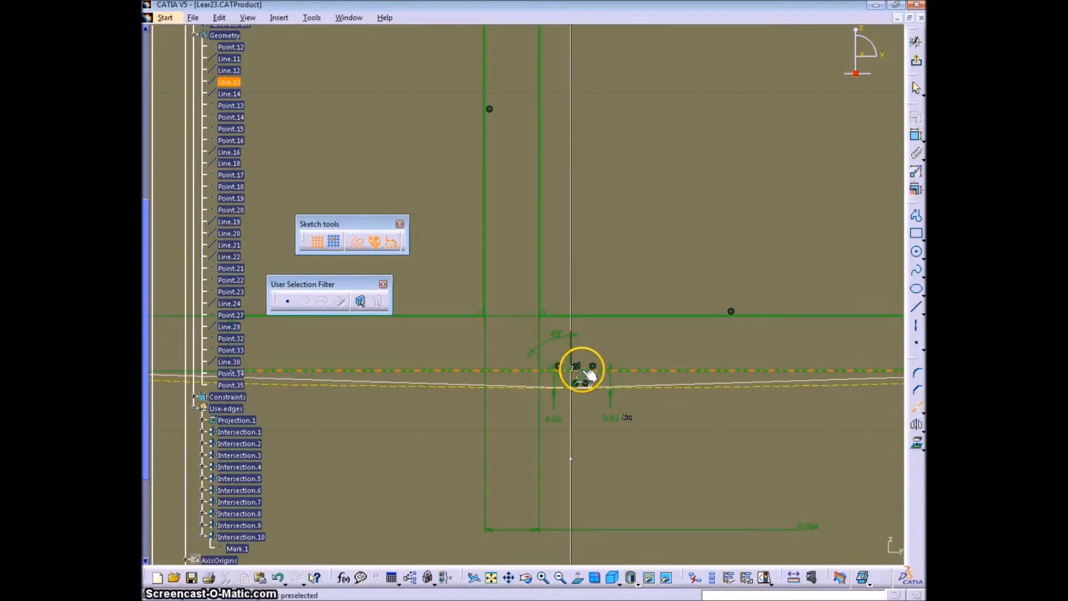
{"action": "left_click", "coordinate": [587, 371]}
{"action": "left_click", "coordinate": [582, 340]}
{"action": "left_click", "coordinate": [587, 369]}
{"action": "middle_click_drag", "start_coordinate": [642, 344], "coordinate": [666, 377]}
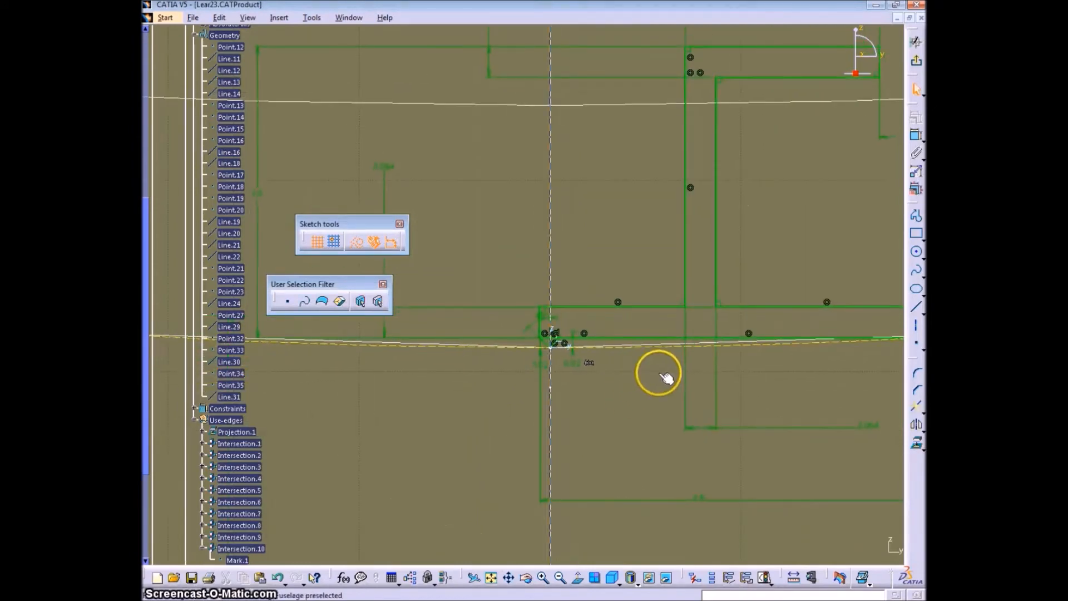
{"action": "mouse_move", "coordinate": [593, 346]}
{"action": "middle_mouse_down"}
{"action": "mouse_move", "coordinate": [578, 324]}
{"action": "mouse_move", "coordinate": [684, 386]}
{"action": "mouse_move", "coordinate": [622, 426]}
{"action": "middle_mouse_up"}
- Try deleting the 0.02 in offset constraint left of the vertical axis, and undo the deletion
{"action": "left_click", "coordinate": [622, 416]}
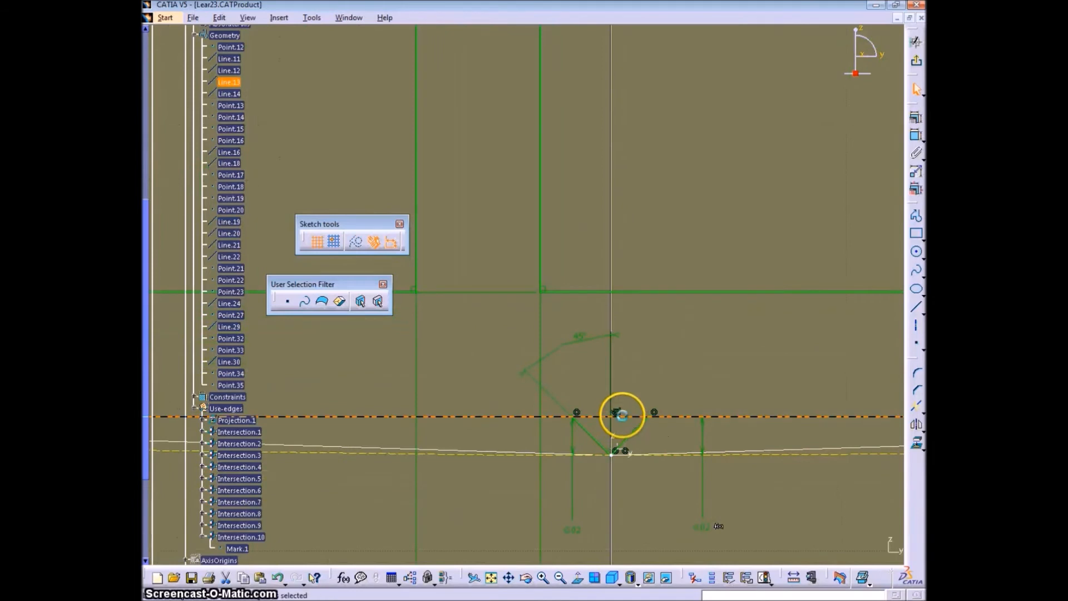
{"action": "middle_click_drag", "start_coordinate": [633, 400], "coordinate": [592, 346]}
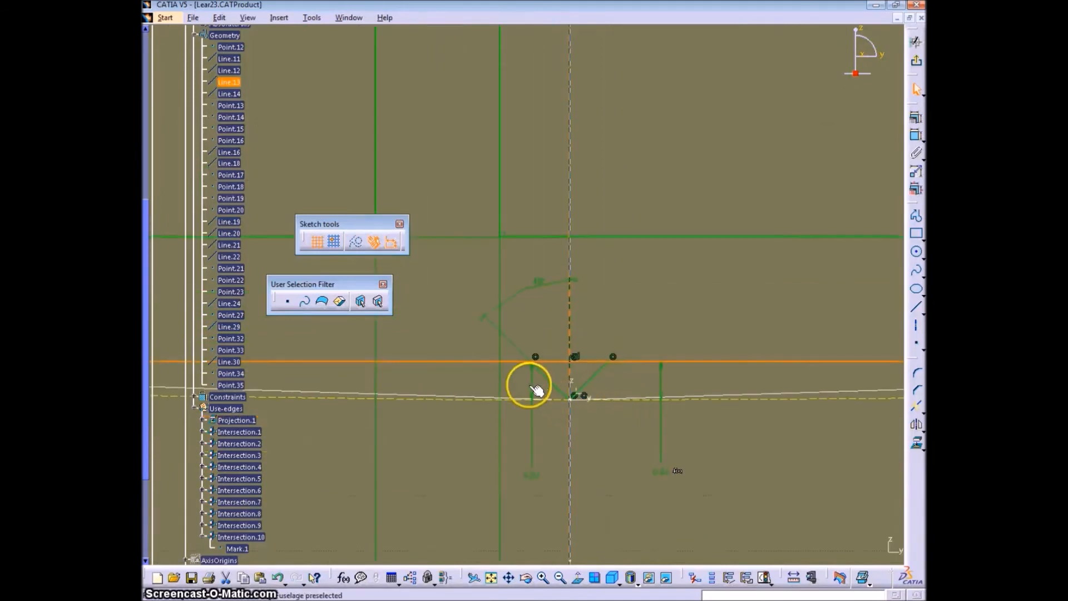
{"action": "left_click", "coordinate": [197, 397]}
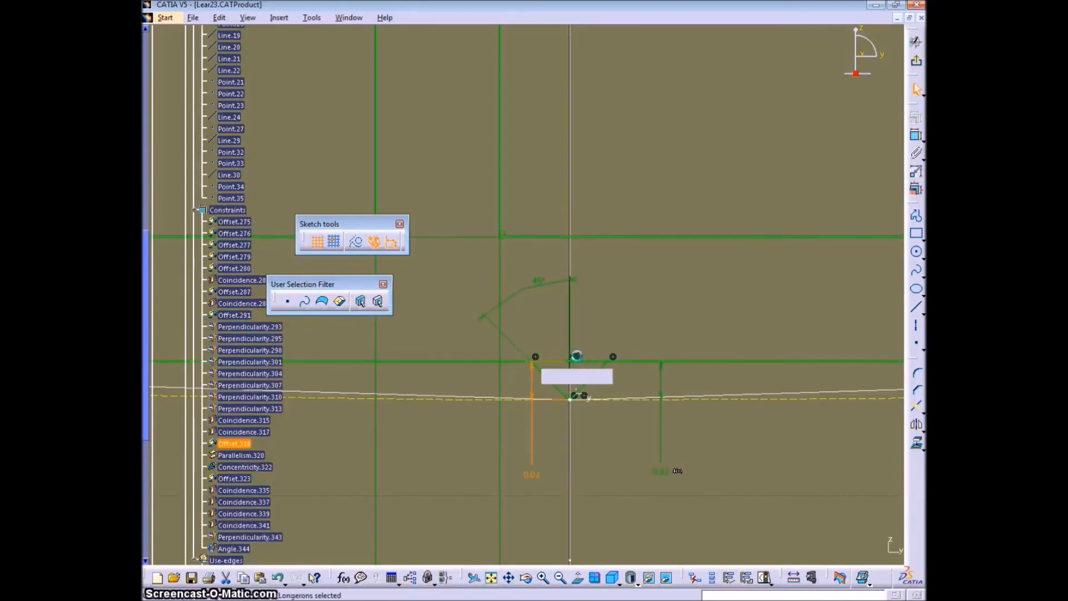
{"action": "left_click", "coordinate": [546, 361]}
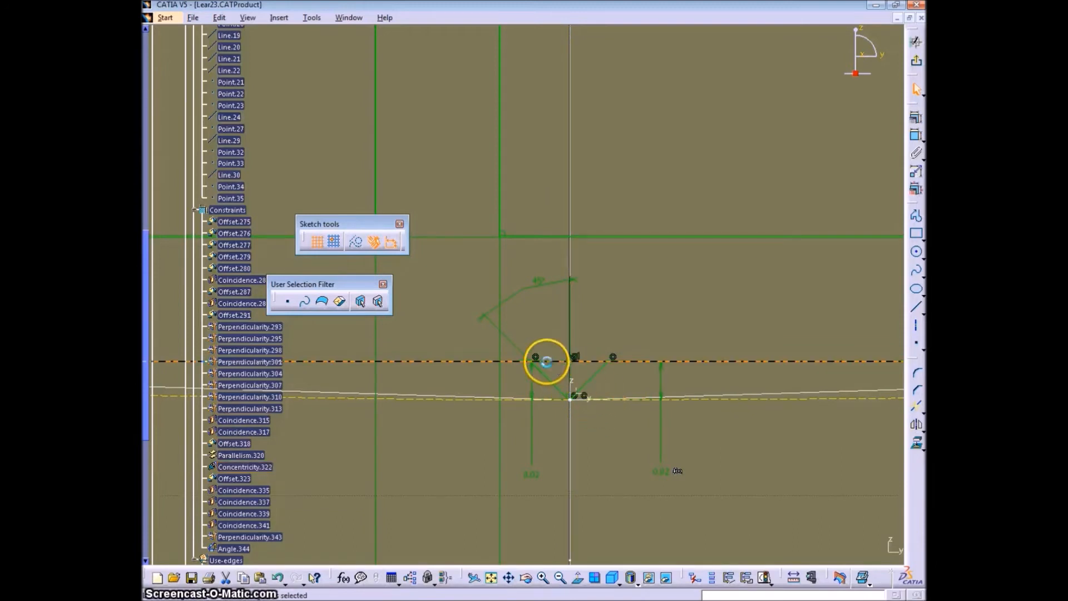
{"action": "left_click", "coordinate": [534, 389]}
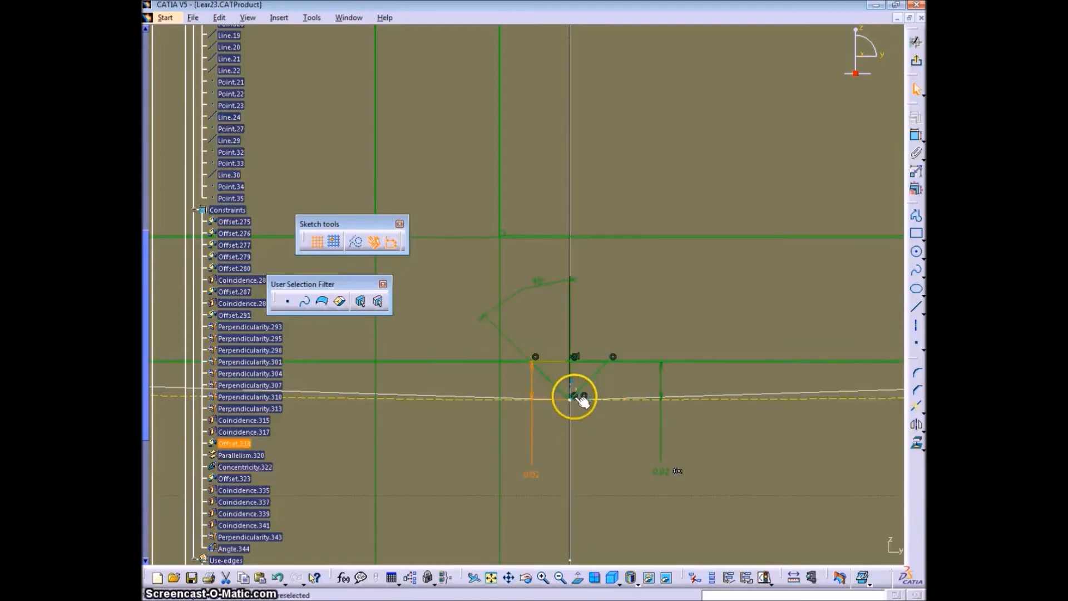
{"action": "key", "text": "Delete"}
{"action": "left_click", "coordinate": [869, 543]}
{"action": "key", "text": "ctrl+z"}
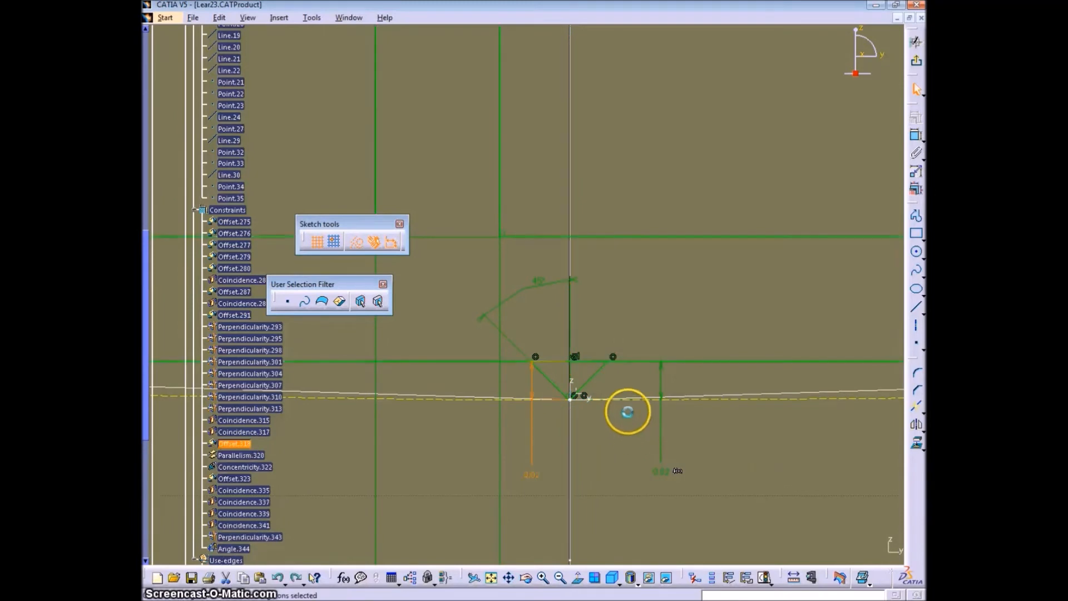
- Delete the 0.02 in offset constraint right of the vertical axis
{"action": "left_click", "coordinate": [660, 384]}
{"action": "key", "text": "Delete"}
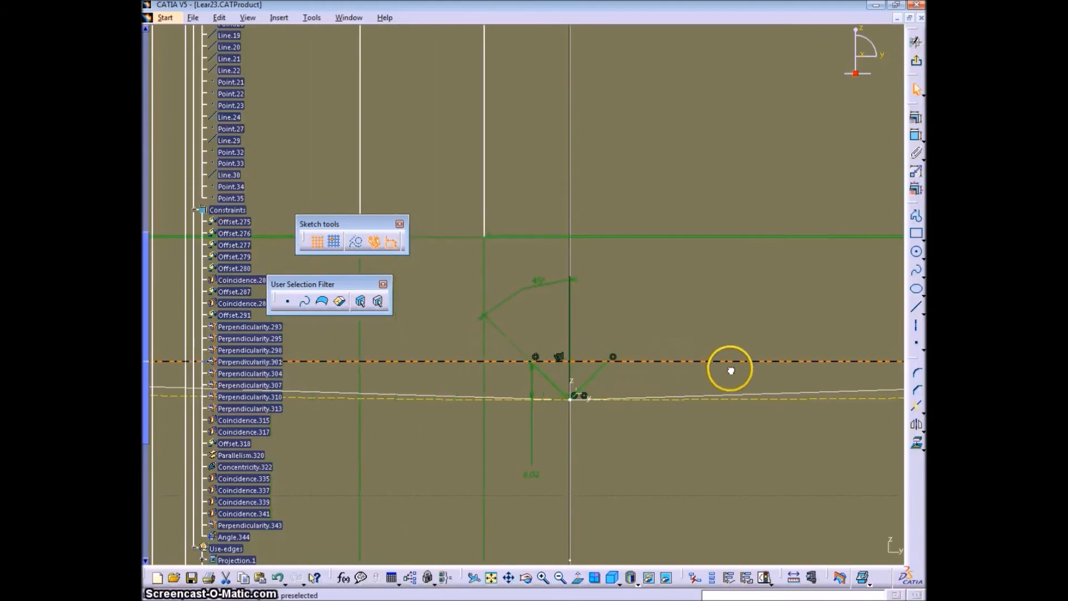
{"action": "mouse_move", "coordinate": [672, 389]}
{"action": "middle_mouse_down"}
{"action": "mouse_move", "coordinate": [727, 423]}
{"action": "mouse_move", "coordinate": [704, 338]}
{"action": "middle_mouse_up"}
{"action": "left_click", "coordinate": [739, 391]}
- Constrain the offset between the bottom flange's end edge and the vertical axis, measured in the horizontal direction
{"action": "middle_click_drag", "start_coordinate": [431, 335], "coordinate": [511, 355]}
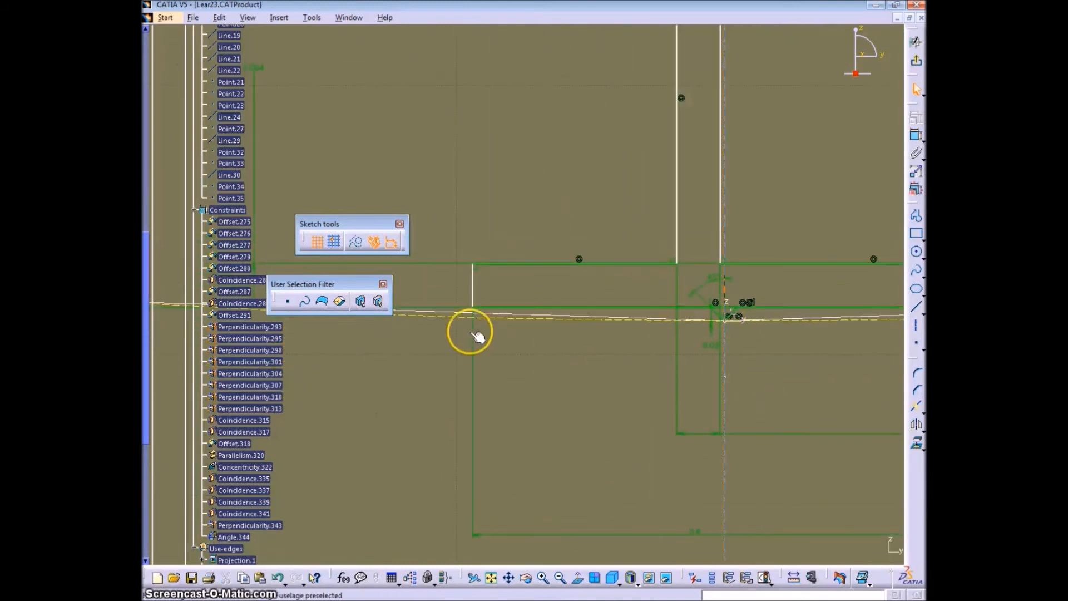
{"action": "left_click", "coordinate": [473, 307]}
{"action": "left_click", "coordinate": [568, 340]}
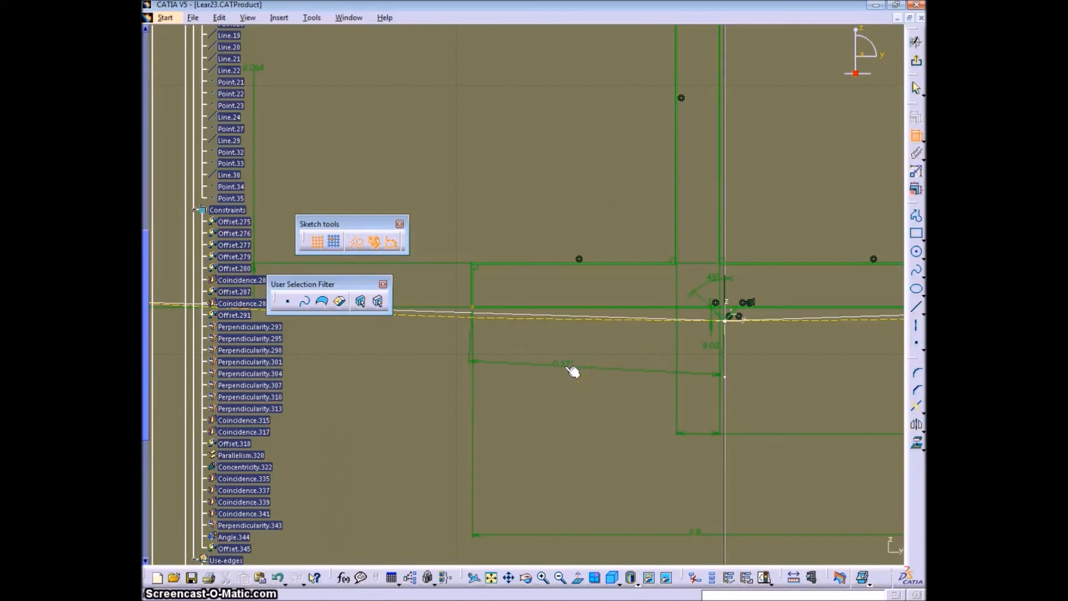
{"action": "right_click", "coordinate": [570, 369]}
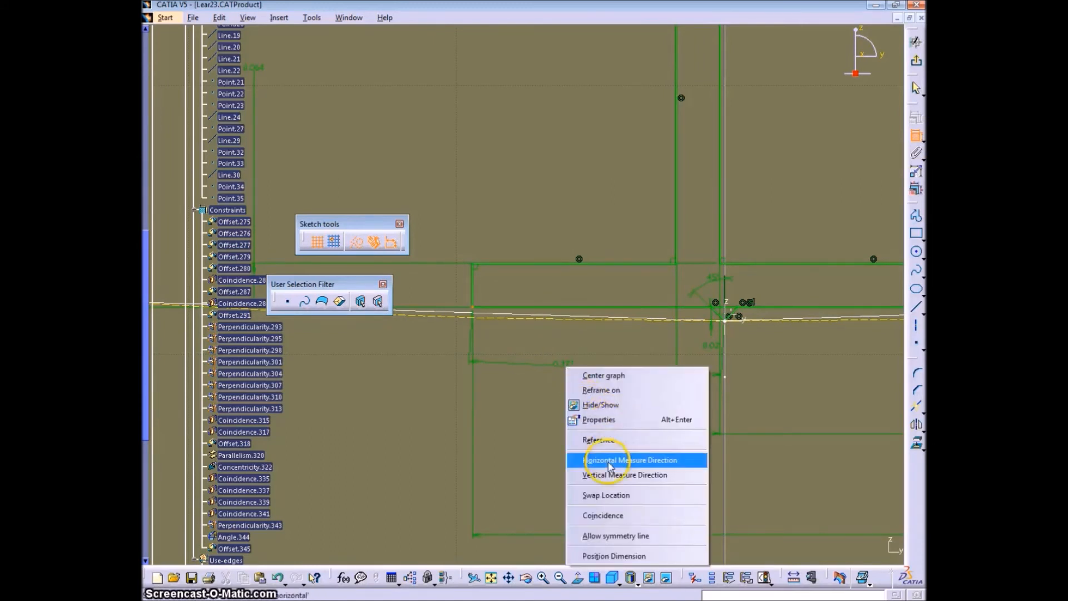
{"action": "left_click", "coordinate": [595, 457]}
- Try to drive the flange end-to-axis offset with a formula equal to Offset.277/2
{"action": "double_click", "coordinate": [588, 445]}
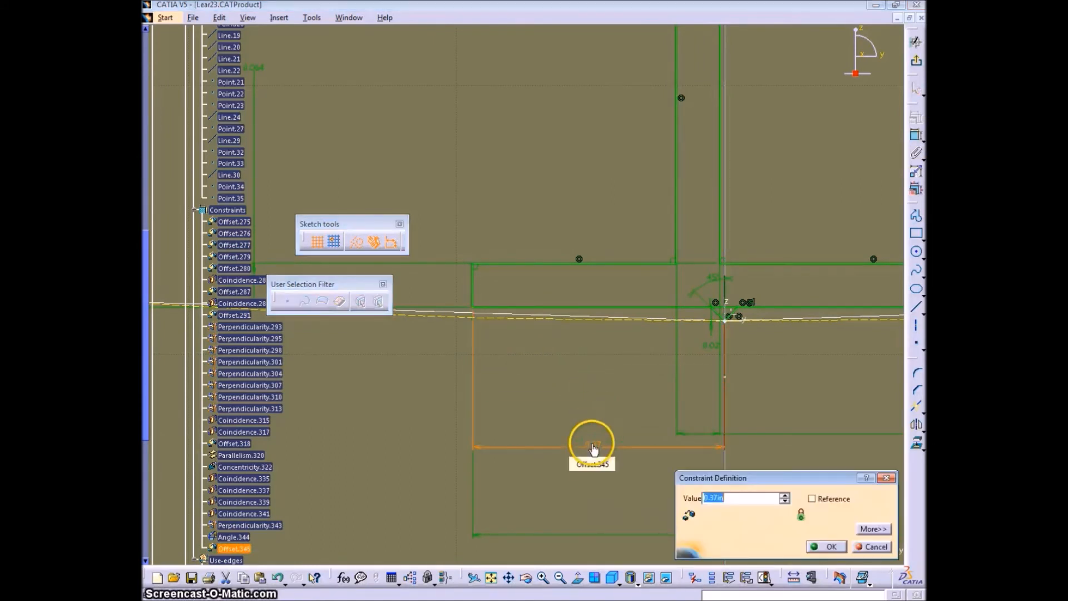
{"action": "left_click", "coordinate": [696, 533]}
{"action": "left_click", "coordinate": [541, 483]}
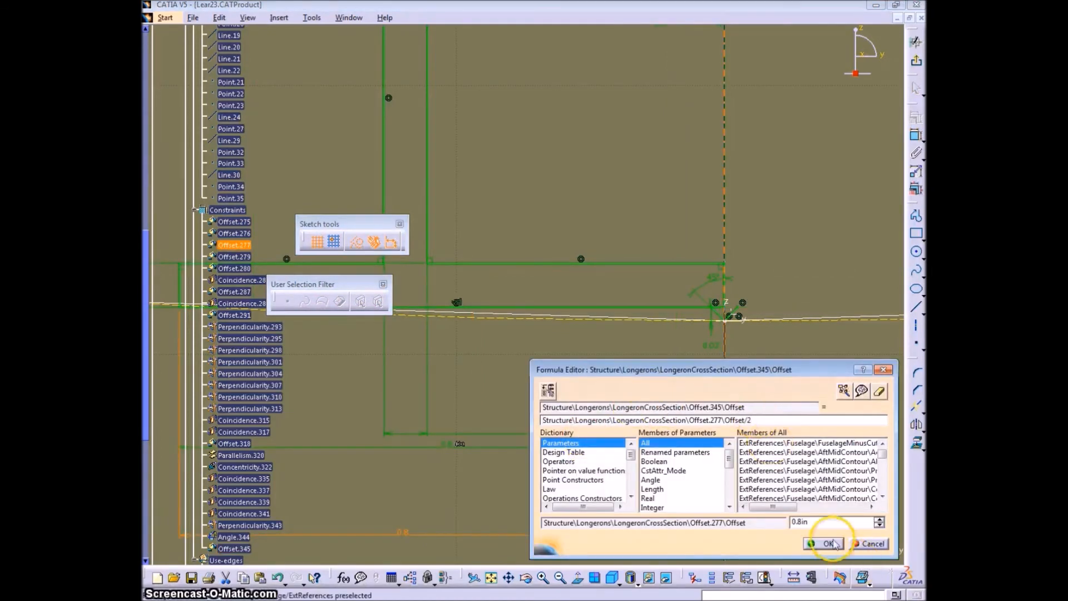
{"action": "left_click", "coordinate": [823, 544]}
{"action": "middle_click_drag", "start_coordinate": [736, 389], "coordinate": [722, 372]}
{"action": "middle_click_drag", "start_coordinate": [780, 407], "coordinate": [696, 405]}
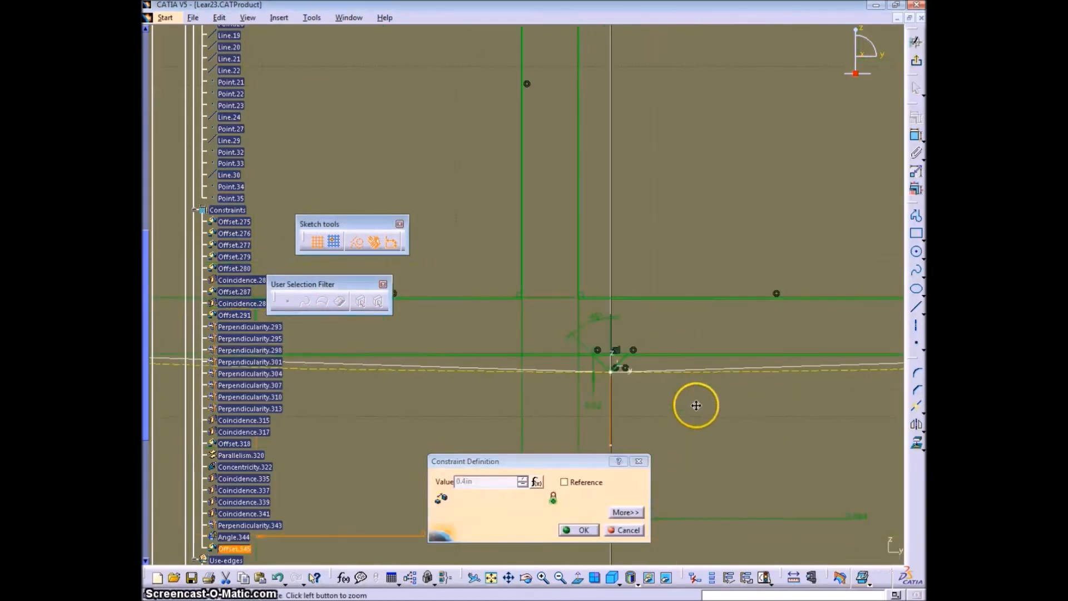
{"action": "mouse_move", "coordinate": [697, 445]}
{"action": "middle_mouse_down"}
{"action": "mouse_move", "coordinate": [739, 358]}
{"action": "mouse_move", "coordinate": [740, 295]}
{"action": "middle_mouse_up"}
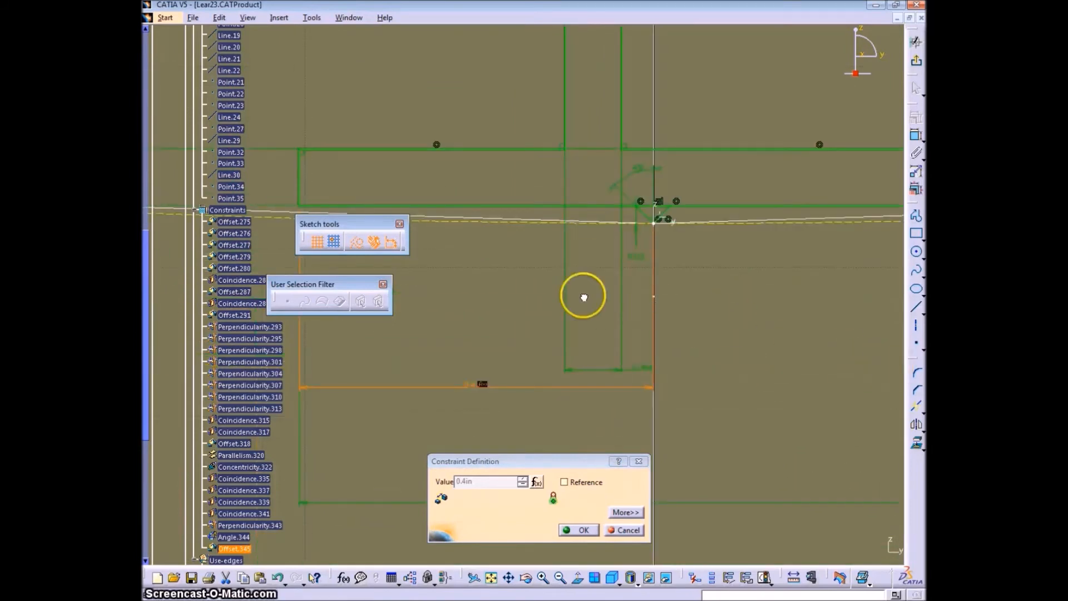
{"action": "left_click_drag", "start_coordinate": [565, 352], "coordinate": [599, 293]}
{"action": "mouse_move", "coordinate": [539, 292]}
{"action": "middle_mouse_down"}
{"action": "mouse_move", "coordinate": [608, 385]}
{"action": "mouse_move", "coordinate": [655, 358]}
{"action": "middle_mouse_up"}
{"action": "key", "text": "Return"}
- Set the flange end-to-axis offset with a formula to half of Offset.277, giving 0.4 in
{"action": "middle_click_drag", "start_coordinate": [733, 397], "coordinate": [724, 481]}
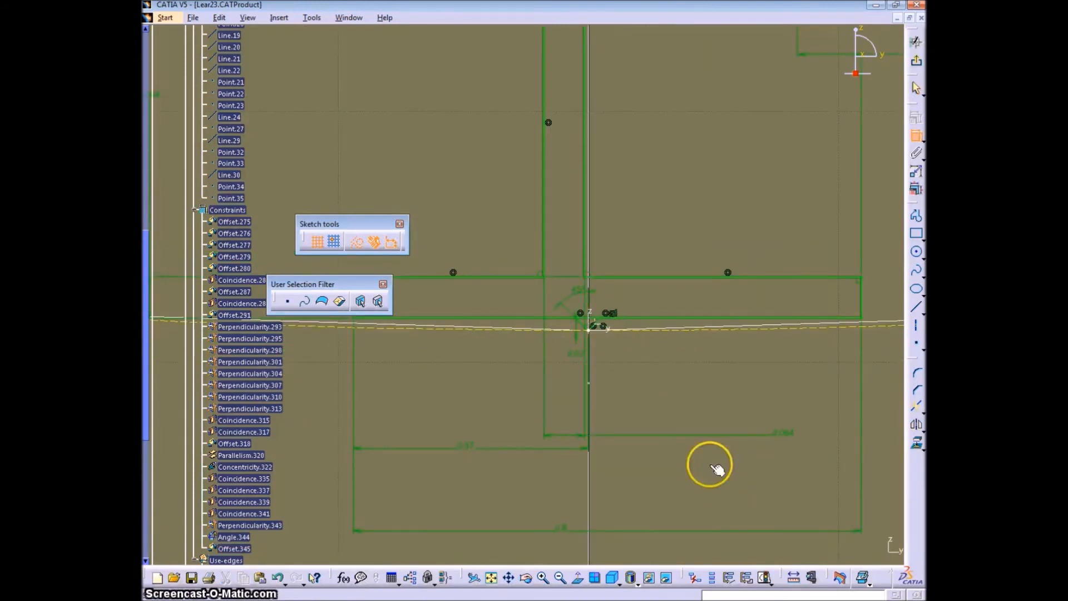
{"action": "double_click", "coordinate": [466, 446]}
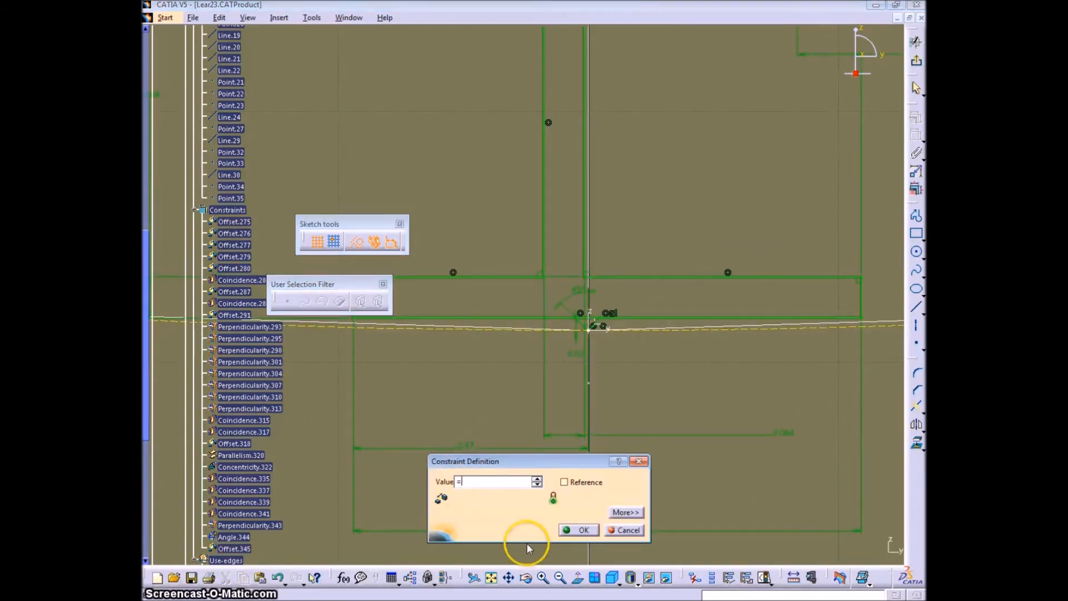
{"action": "left_click", "coordinate": [677, 530]}
{"action": "left_click", "coordinate": [537, 483]}
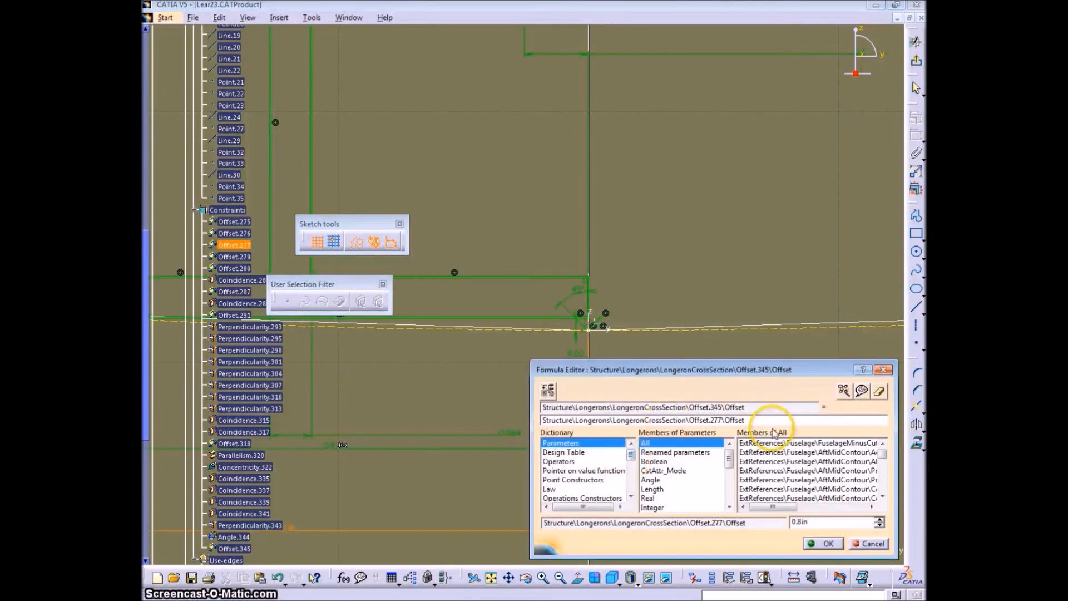
{"action": "key", "text": "Return"}
{"action": "left_click", "coordinate": [576, 527]}
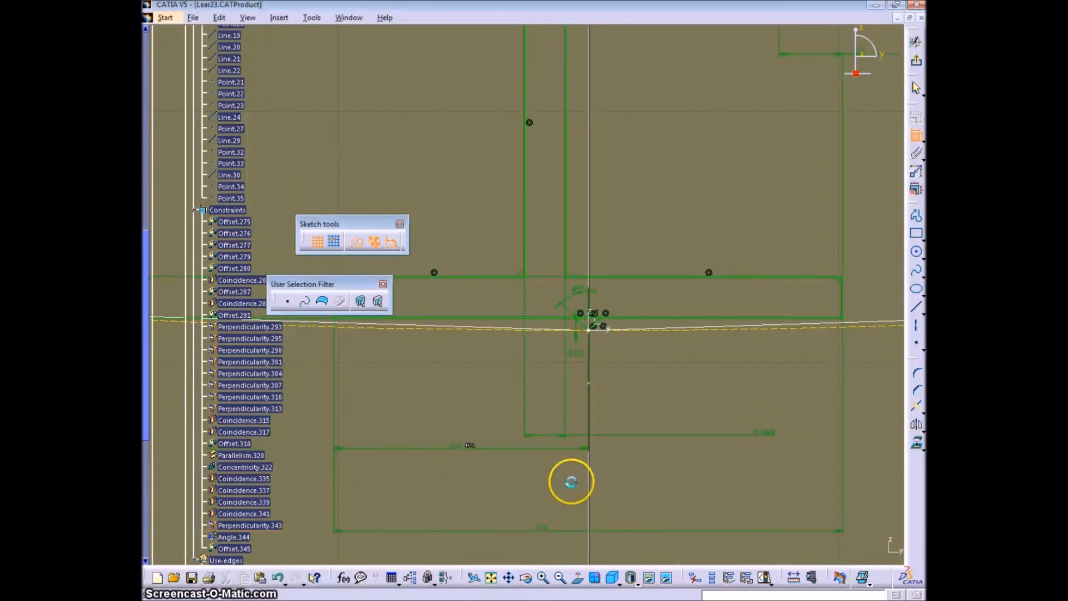
- Quick-trim the bottom flange's lower edge between the two short lines, accepting the constraint modification, and exit the sketch
{"action": "mouse_move", "coordinate": [916, 409]}
{"action": "left_mouse_down"}
{"action": "mouse_move", "coordinate": [881, 424]}
{"action": "mouse_move", "coordinate": [856, 412]}
{"action": "left_mouse_up"}
{"action": "left_click", "coordinate": [585, 317]}
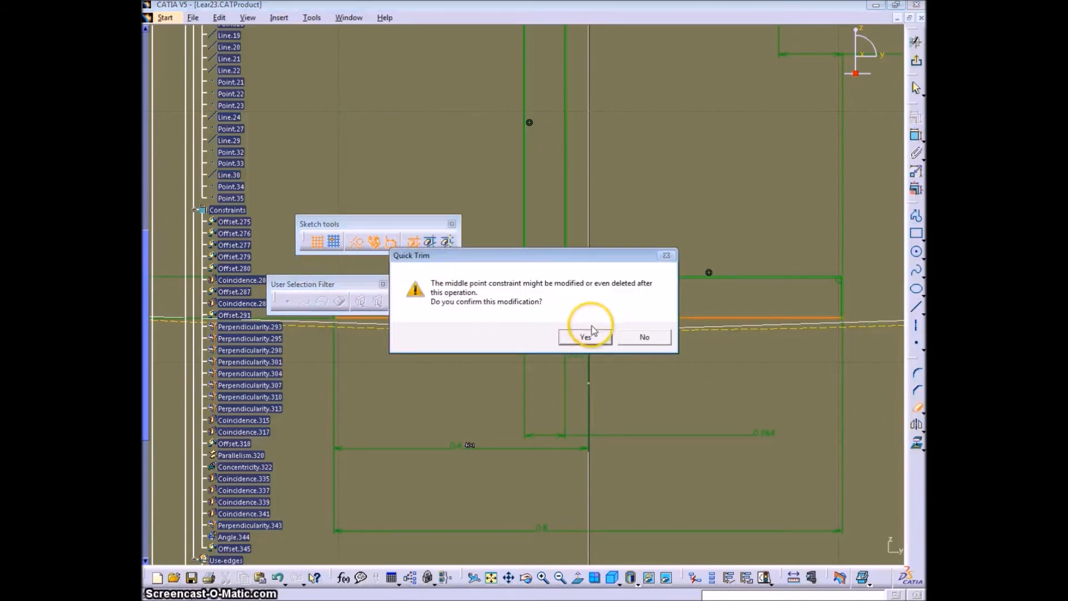
{"action": "left_click", "coordinate": [586, 338]}
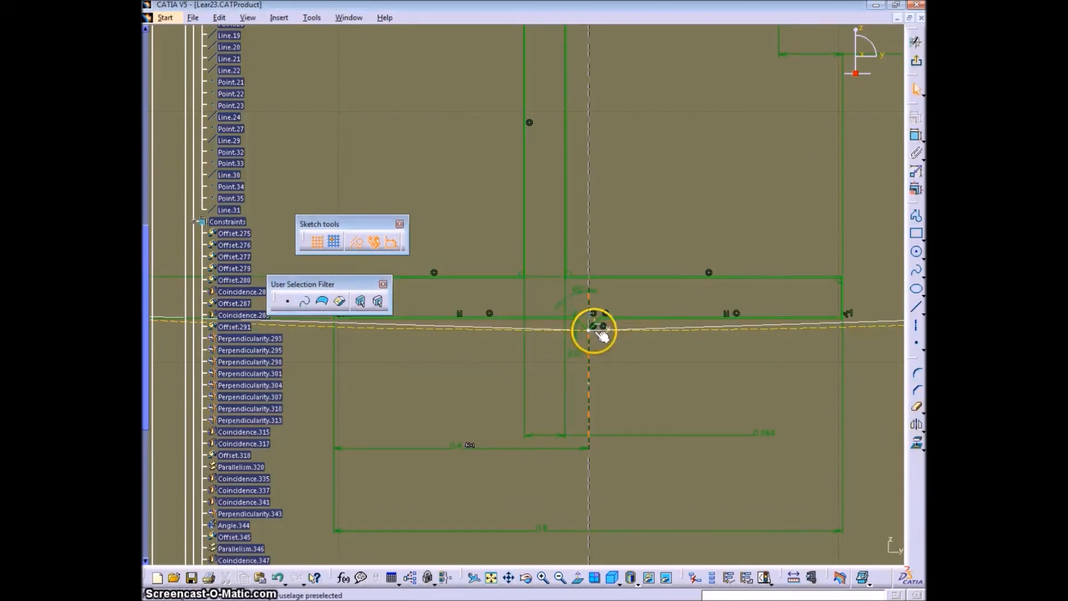
{"action": "mouse_move", "coordinate": [645, 371]}
{"action": "middle_mouse_down"}
{"action": "mouse_move", "coordinate": [636, 291]}
{"action": "mouse_move", "coordinate": [620, 367]}
{"action": "mouse_move", "coordinate": [725, 336]}
{"action": "middle_mouse_up"}
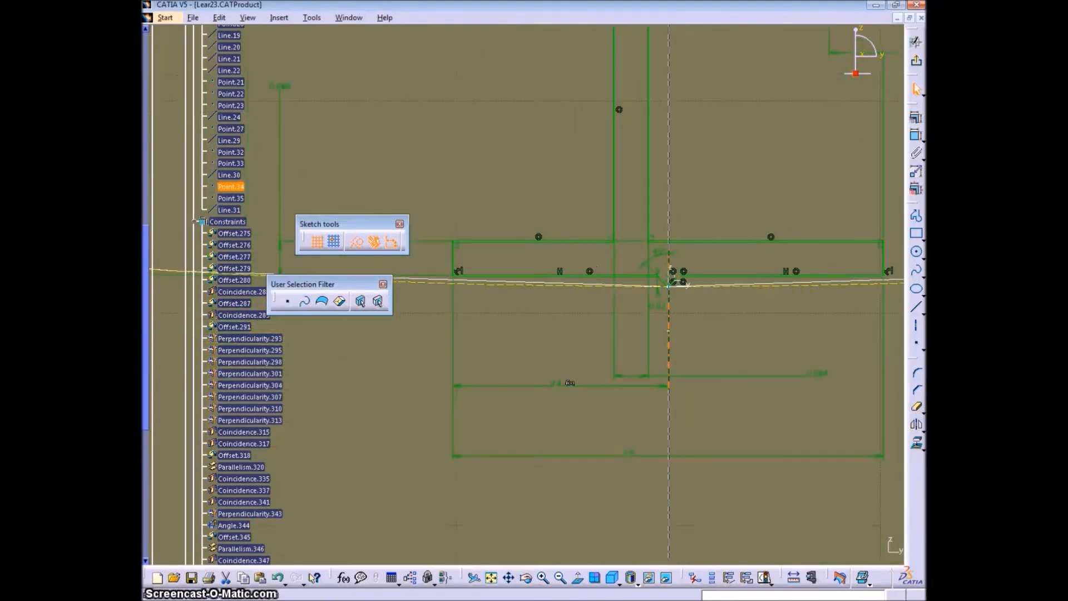
{"action": "left_click", "coordinate": [916, 60]}
- Create a volume sweep of LongeronCrossSection along the guide curve Intersect.30, keeping the default mean-plane surface
{"action": "mouse_move", "coordinate": [649, 332]}
{"action": "middle_mouse_down"}
{"action": "mouse_move", "coordinate": [512, 293]}
{"action": "mouse_move", "coordinate": [513, 312]}
{"action": "mouse_move", "coordinate": [686, 256]}
{"action": "mouse_move", "coordinate": [580, 296]}
{"action": "middle_mouse_up"}
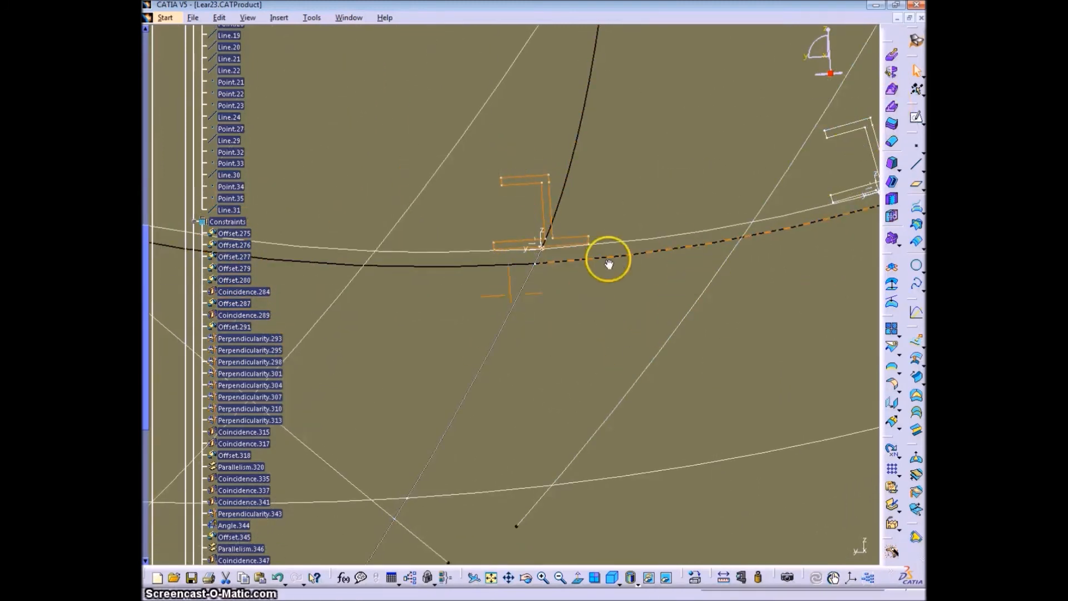
{"action": "middle_click_drag", "start_coordinate": [608, 262], "coordinate": [689, 235]}
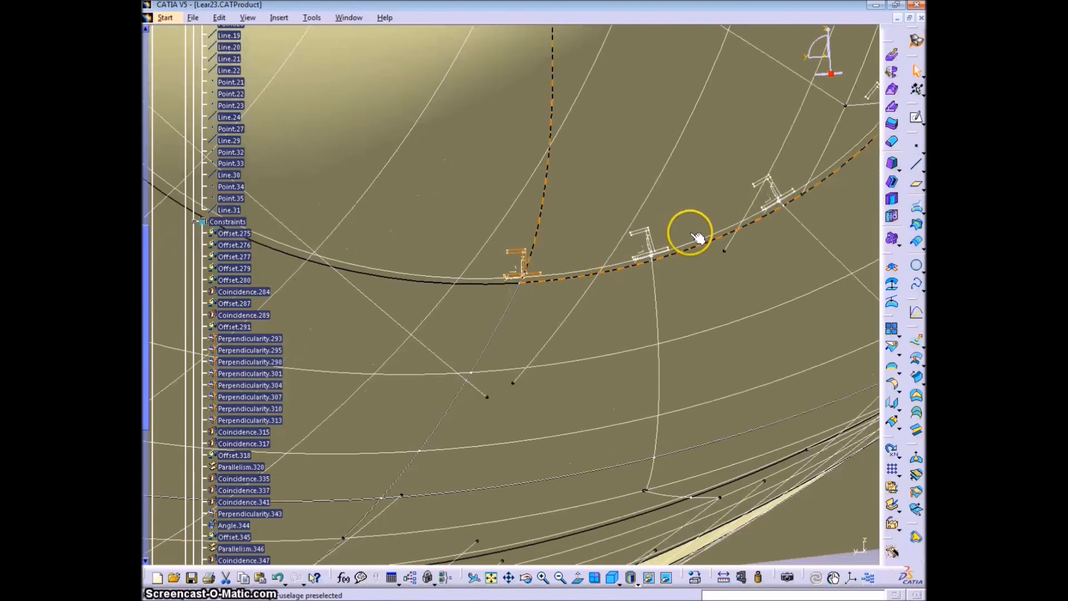
{"action": "scroll", "coordinate": [537, 323], "scroll_direction": "down", "scroll_amount": 8}
{"action": "left_click", "coordinate": [891, 108]}
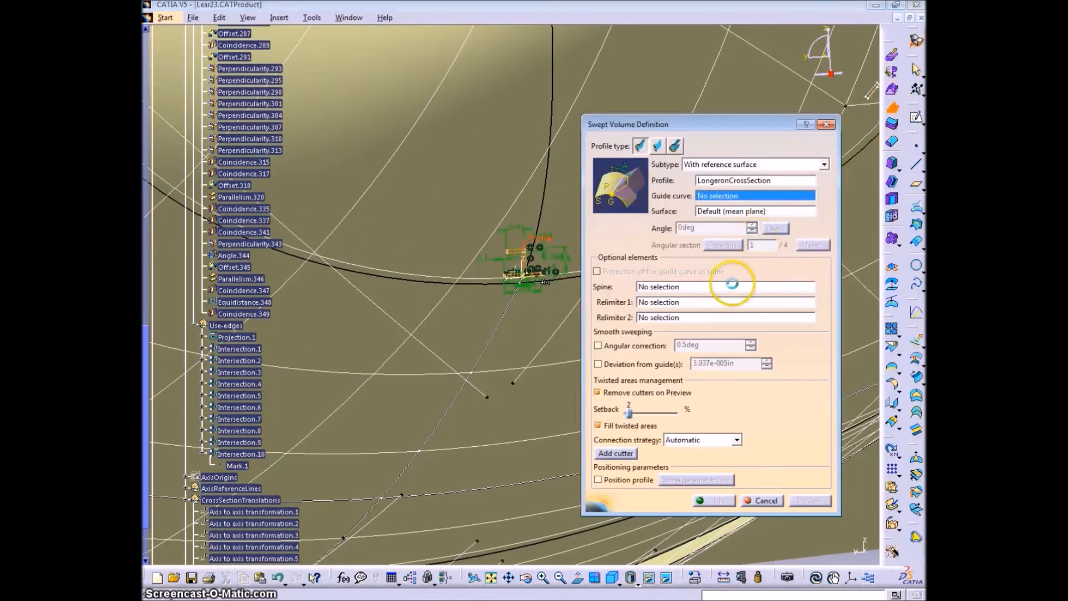
{"action": "middle_click_drag", "start_coordinate": [530, 327], "coordinate": [525, 298]}
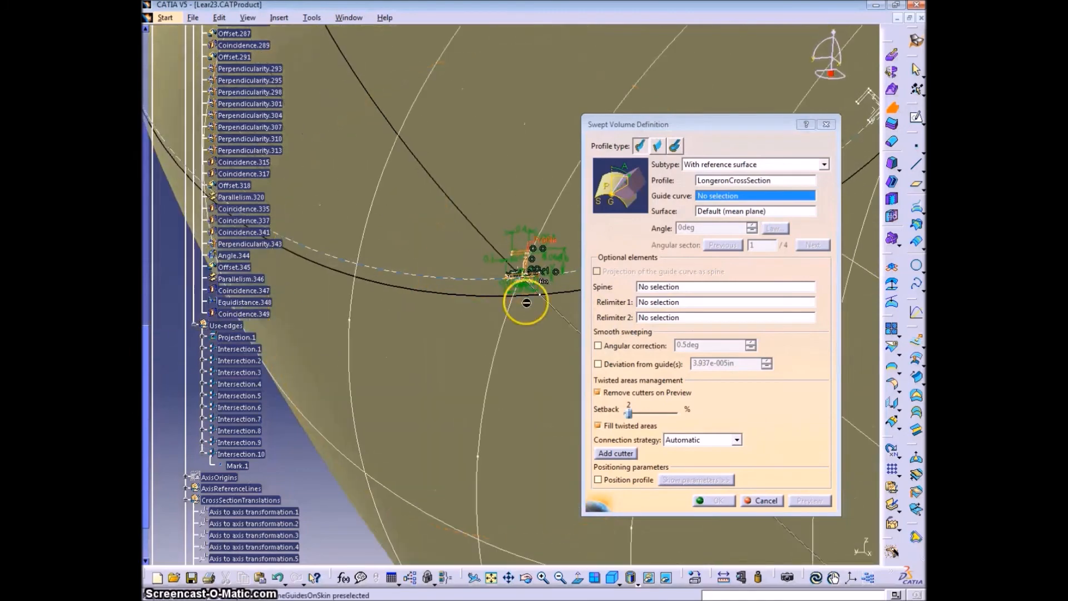
{"action": "left_click", "coordinate": [571, 324]}
{"action": "mouse_move", "coordinate": [513, 198]}
{"action": "middle_mouse_down"}
{"action": "mouse_move", "coordinate": [471, 316]}
{"action": "mouse_move", "coordinate": [538, 369]}
{"action": "mouse_move", "coordinate": [599, 351]}
{"action": "mouse_move", "coordinate": [535, 222]}
{"action": "mouse_move", "coordinate": [410, 341]}
{"action": "mouse_move", "coordinate": [410, 302]}
{"action": "mouse_move", "coordinate": [589, 290]}
{"action": "mouse_move", "coordinate": [546, 417]}
{"action": "middle_mouse_up"}
{"action": "left_click", "coordinate": [801, 505]}
{"action": "mouse_move", "coordinate": [347, 206]}
{"action": "middle_mouse_down"}
{"action": "mouse_move", "coordinate": [378, 314]}
{"action": "mouse_move", "coordinate": [320, 308]}
{"action": "mouse_move", "coordinate": [436, 334]}
{"action": "mouse_move", "coordinate": [458, 239]}
{"action": "mouse_move", "coordinate": [441, 294]}
{"action": "middle_mouse_up"}
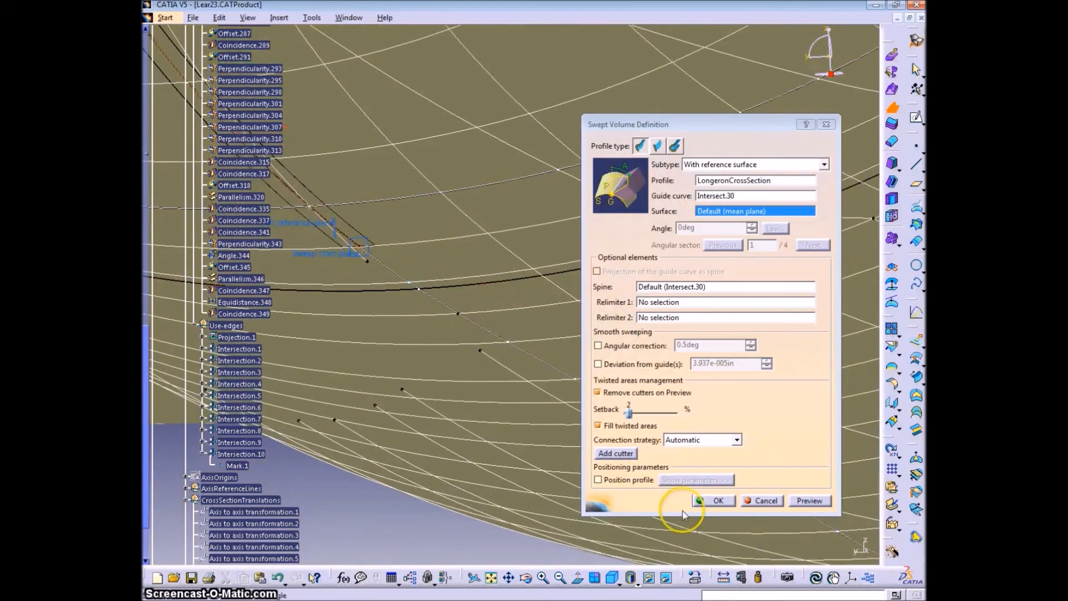
{"action": "left_click", "coordinate": [717, 500]}
- Collapse the constraints, geometry and whole LongeronCrossSection branch in the specification tree
{"action": "mouse_move", "coordinate": [381, 245]}
{"action": "middle_mouse_down"}
{"action": "mouse_move", "coordinate": [385, 310]}
{"action": "mouse_move", "coordinate": [472, 282]}
{"action": "mouse_move", "coordinate": [532, 297]}
{"action": "middle_mouse_up"}
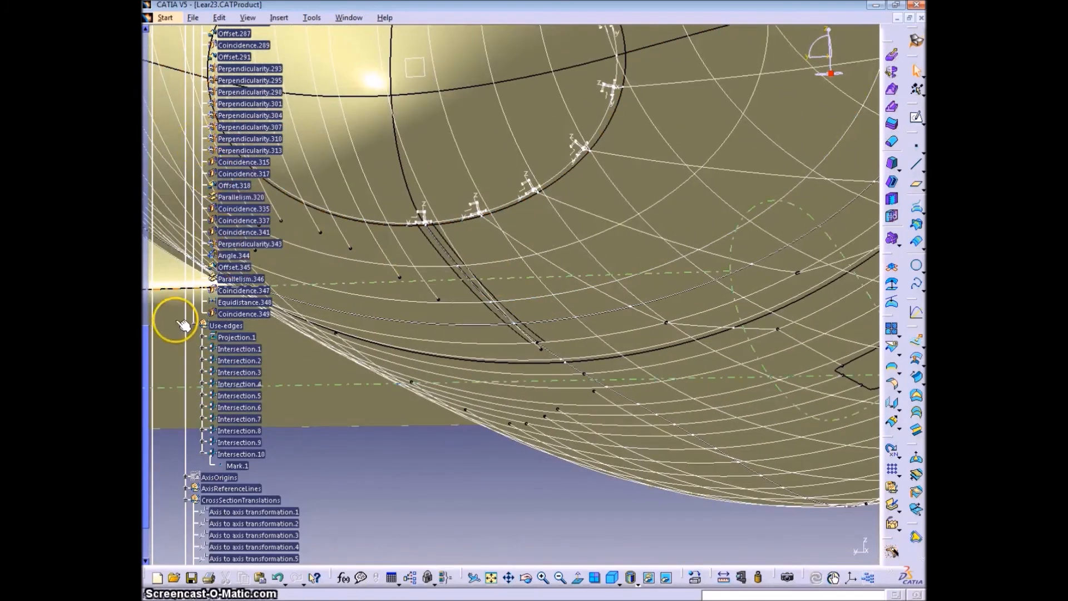
{"action": "scroll", "coordinate": [212, 322], "scroll_direction": "up", "scroll_amount": 9}
{"action": "left_click", "coordinate": [193, 274]}
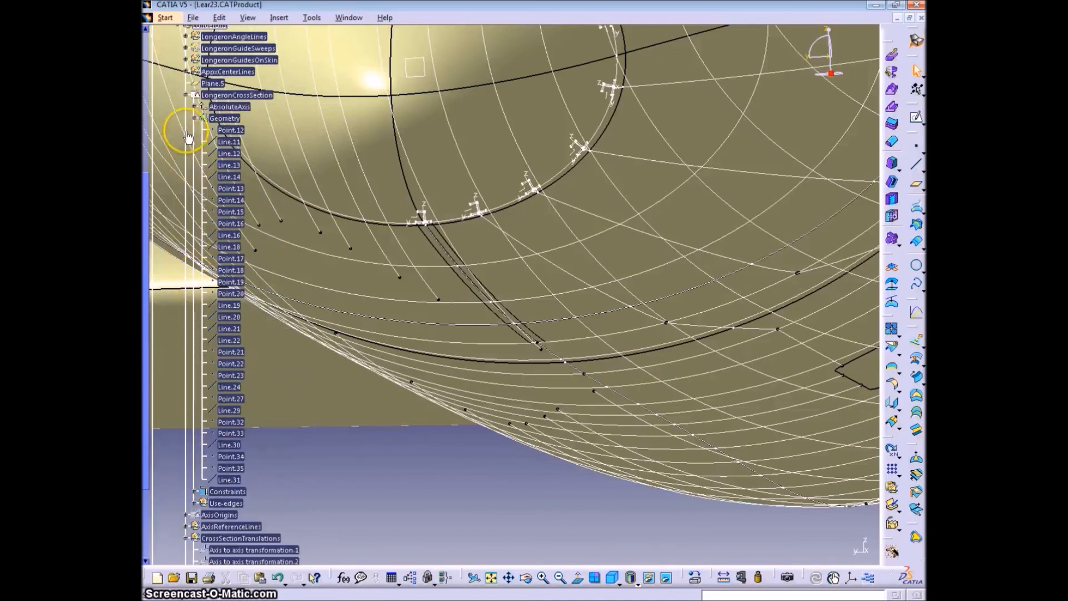
{"action": "left_click", "coordinate": [193, 118]}
{"action": "left_click", "coordinate": [185, 95]}
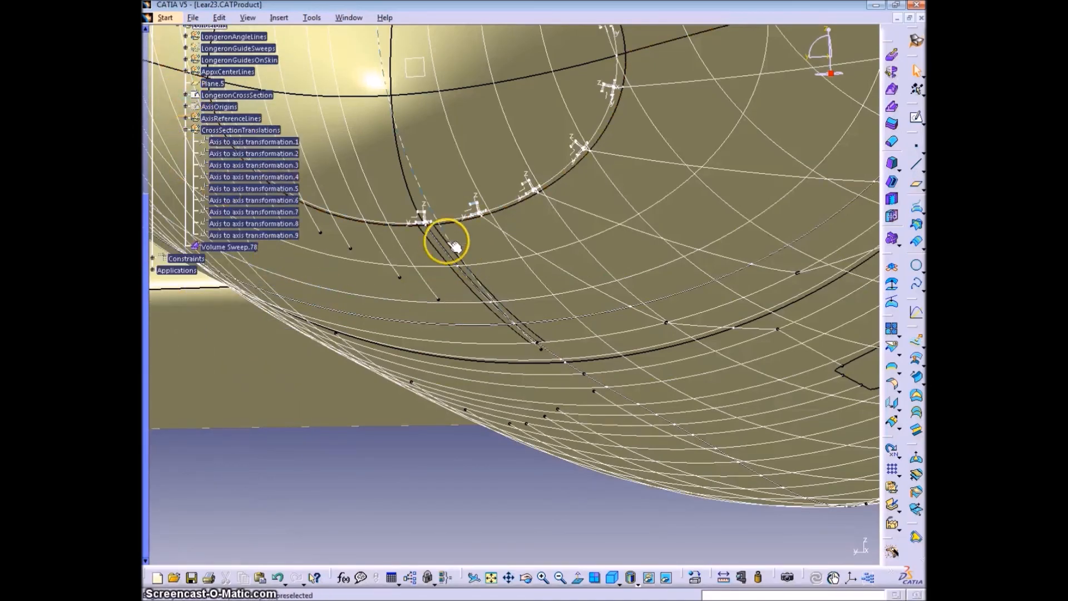
- Insert a geometrical set named LongeronSweeps under Longerons, containing the new volume sweep
{"action": "middle_click_drag", "start_coordinate": [508, 285], "coordinate": [472, 267]}
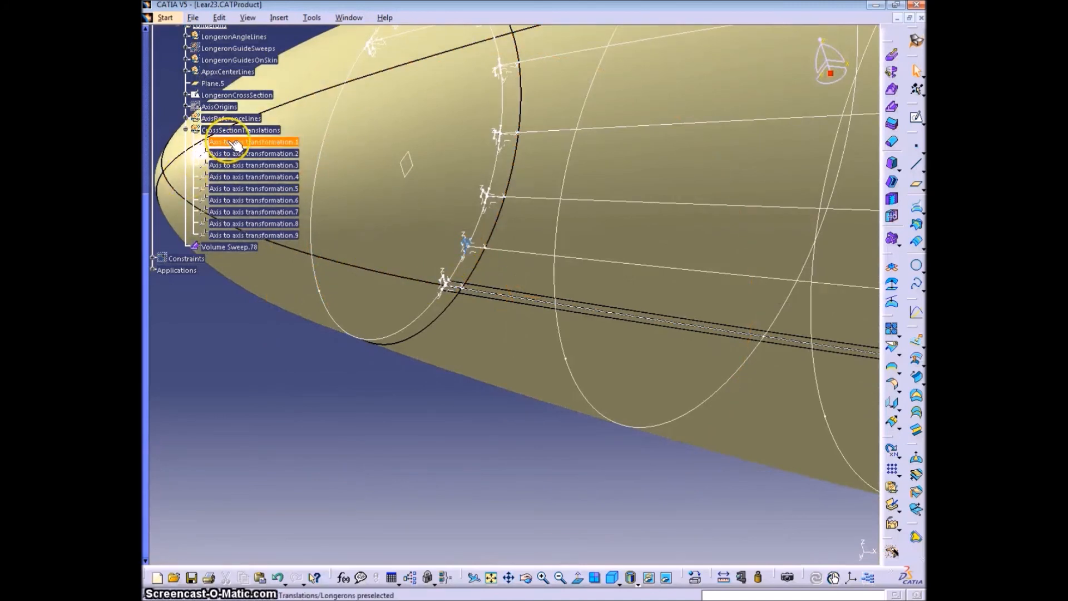
{"action": "scroll", "coordinate": [281, 267], "scroll_direction": "up", "scroll_amount": 3}
{"action": "left_click", "coordinate": [278, 17]}
{"action": "left_click", "coordinate": [309, 73]}
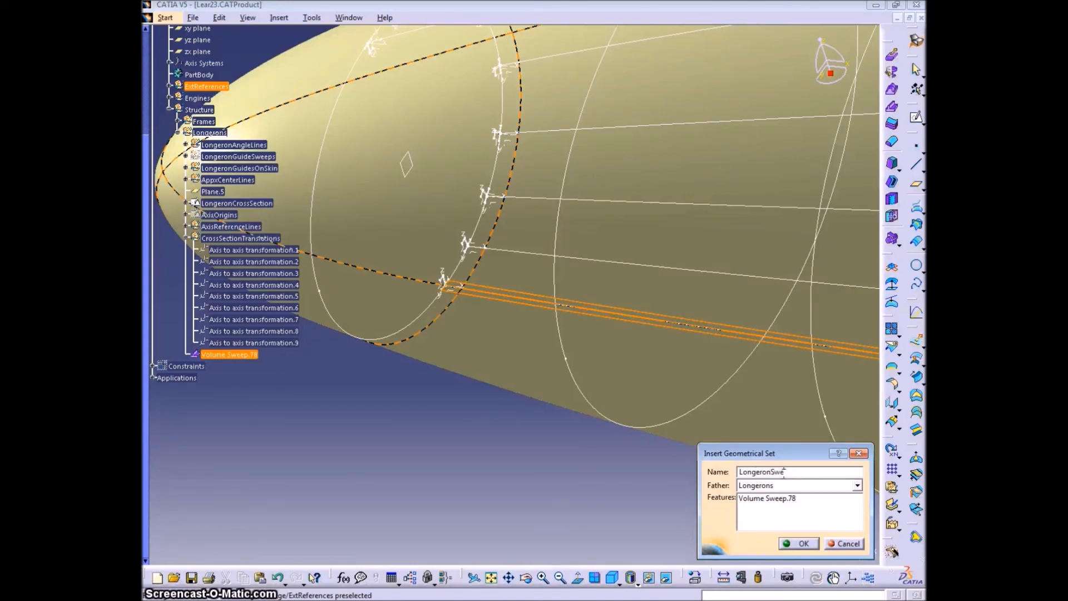
{"action": "left_click", "coordinate": [802, 544]}
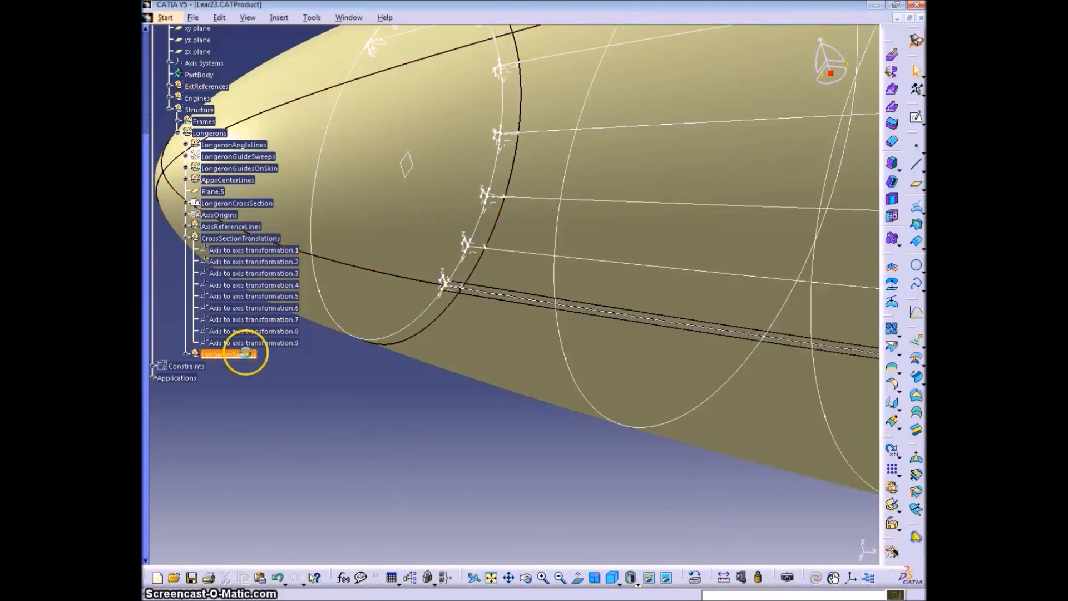
- Insert a nested geometrical set named NoseSection inside LongeronSweeps, containing the volume sweep
{"action": "left_click", "coordinate": [279, 17]}
{"action": "left_click", "coordinate": [312, 76]}
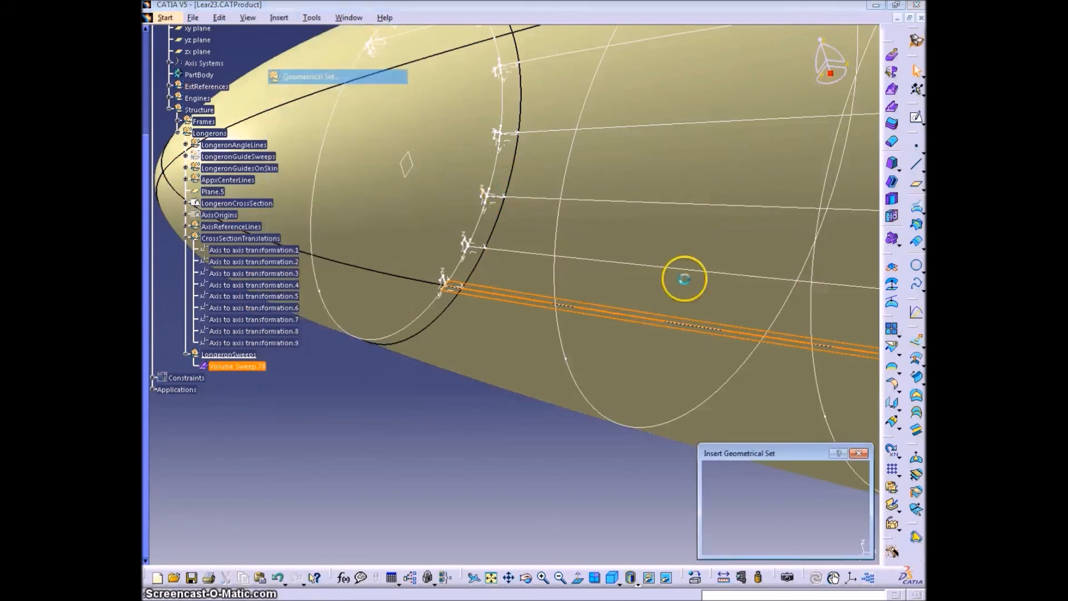
{"action": "type", "text": "NoseSection"}
{"action": "key", "text": "Return"}
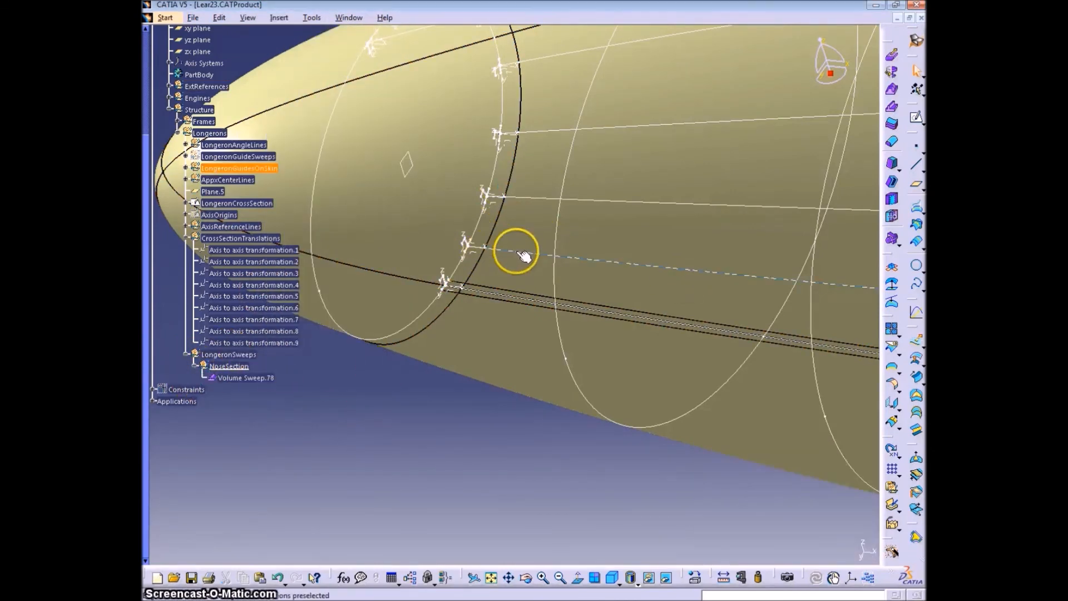
- Create a volume sweep of Axis to axis transformation.1 along its matching nose-section skin guide
{"action": "left_click", "coordinate": [891, 141]}
{"action": "left_click", "coordinate": [542, 250]}
{"action": "left_click", "coordinate": [710, 507]}
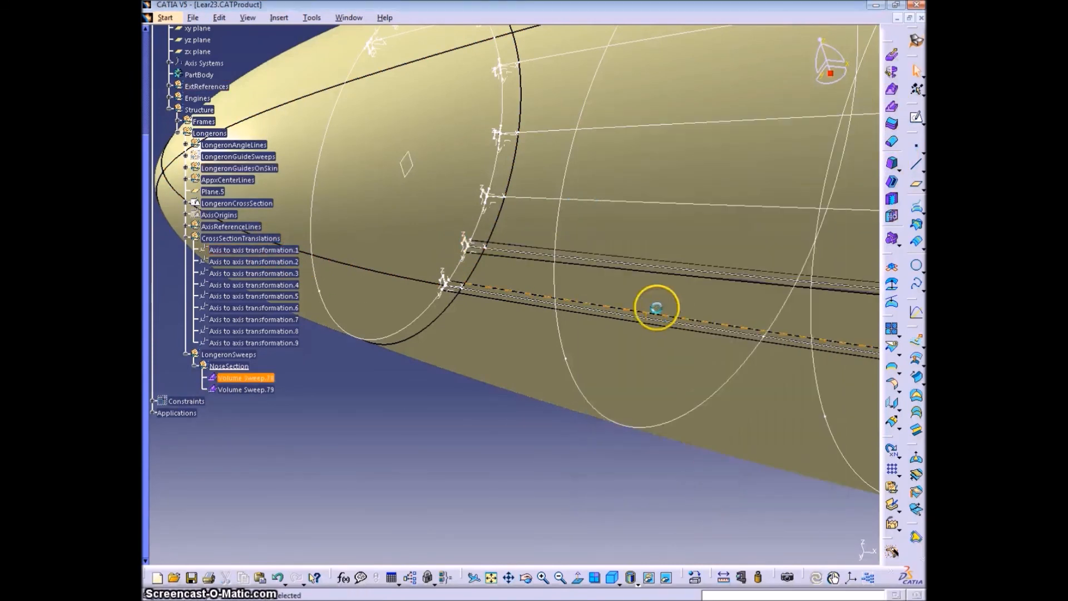
- Create a volume sweep of Axis to axis transformation.2 along the next nose-section skin guide
{"action": "left_click", "coordinate": [241, 262]}
{"action": "left_click", "coordinate": [891, 107]}
{"action": "left_click", "coordinate": [544, 198]}
{"action": "left_click", "coordinate": [714, 500]}
- Create a volume sweep of Axis to axis transformation.3 along the guide curve Intersect.27
{"action": "left_click", "coordinate": [275, 271]}
{"action": "left_click", "coordinate": [891, 107]}
{"action": "left_click", "coordinate": [551, 129]}
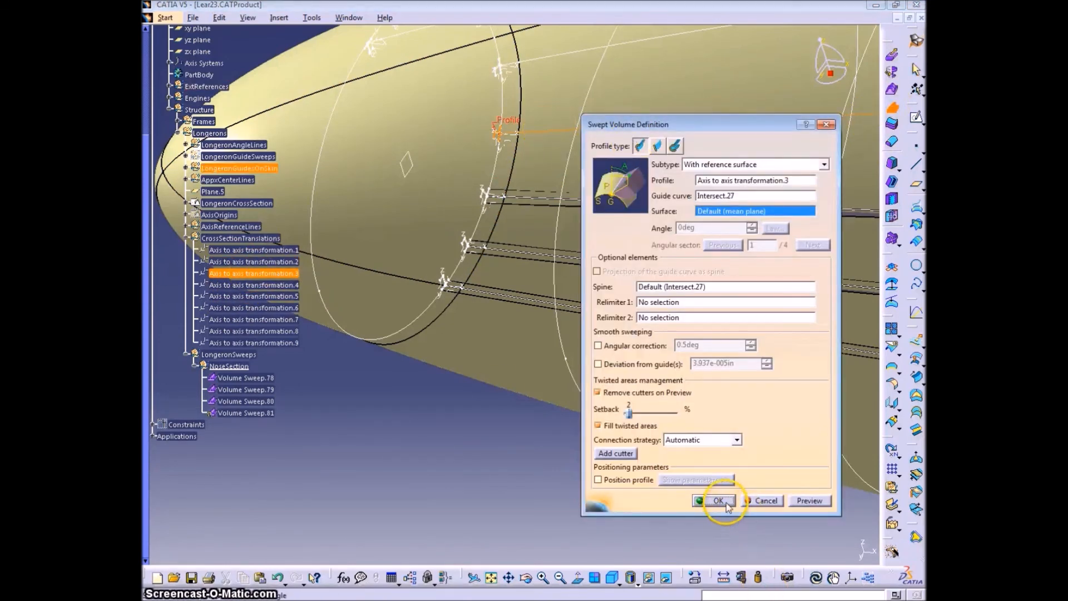
{"action": "left_click", "coordinate": [723, 502]}
{"action": "middle_click_drag", "start_coordinate": [658, 191], "coordinate": [496, 328]}
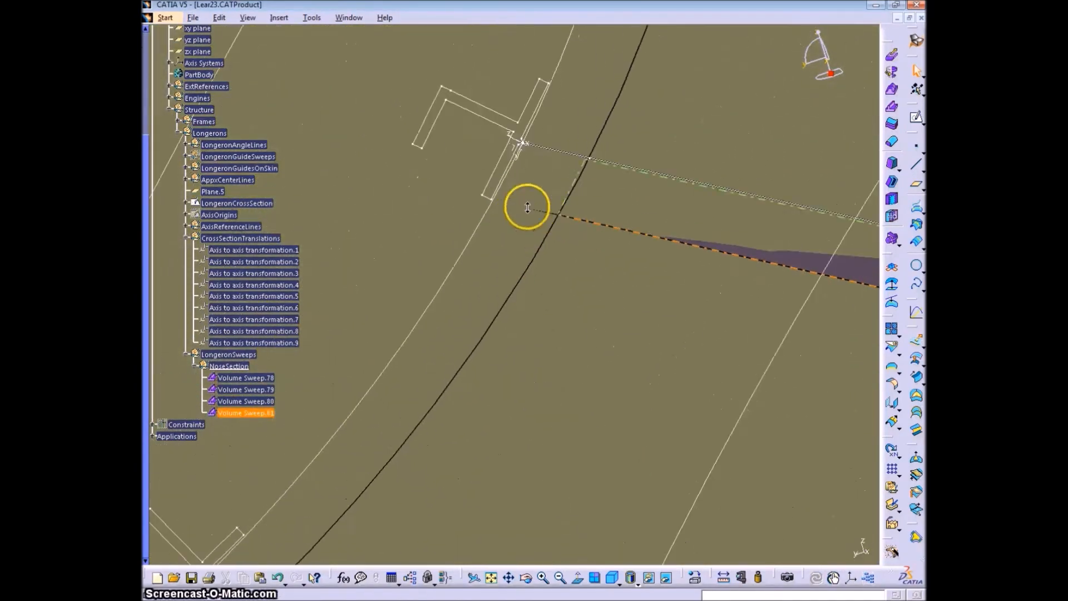